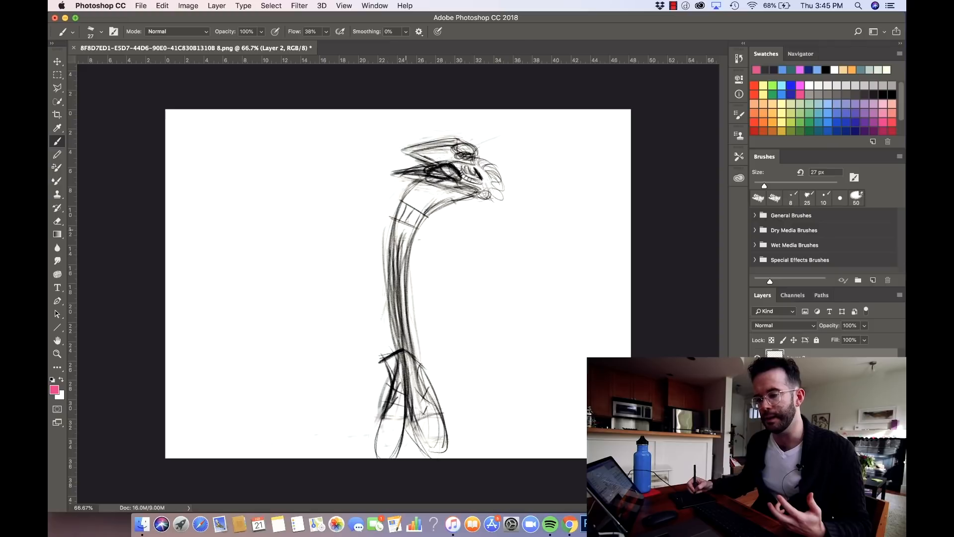
mouse_move(396, 327)
mouse_down()
mouse_move(428, 203)
mouse_move(426, 225)
mouse_up()
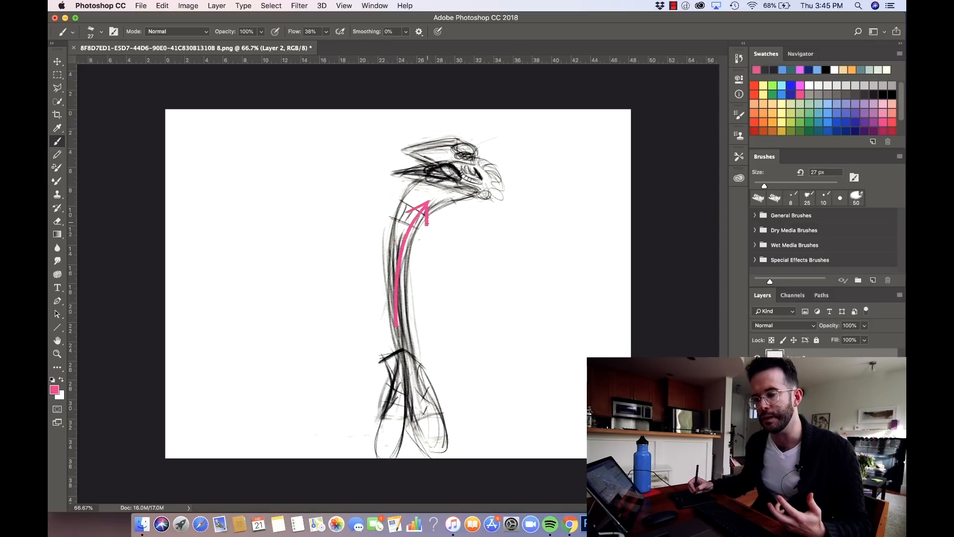
drag(450, 133, 531, 201)
drag(544, 163, 397, 155)
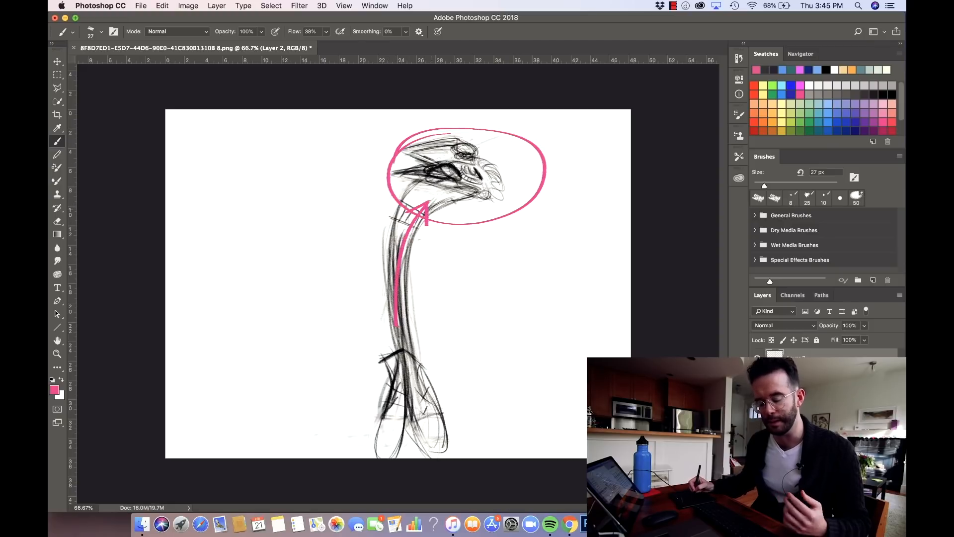
key(alt+super+z)
key(alt+super+z)
key(alt+super+z)
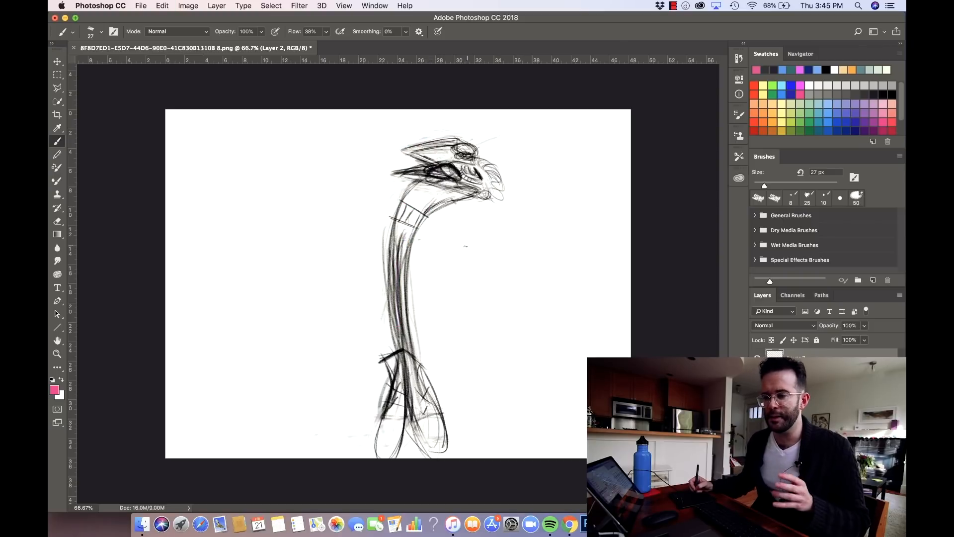
- Handwrite "extasis" and "joy" in pink beside the creature's neck and circle both words
drag(461, 293, 510, 300)
mouse_move(507, 280)
mouse_down()
mouse_move(480, 301)
mouse_move(509, 299)
mouse_up()
mouse_move(512, 289)
mouse_down()
mouse_move(532, 273)
mouse_move(561, 278)
mouse_up()
mouse_move(563, 272)
mouse_down()
mouse_move(574, 263)
mouse_move(560, 286)
mouse_up()
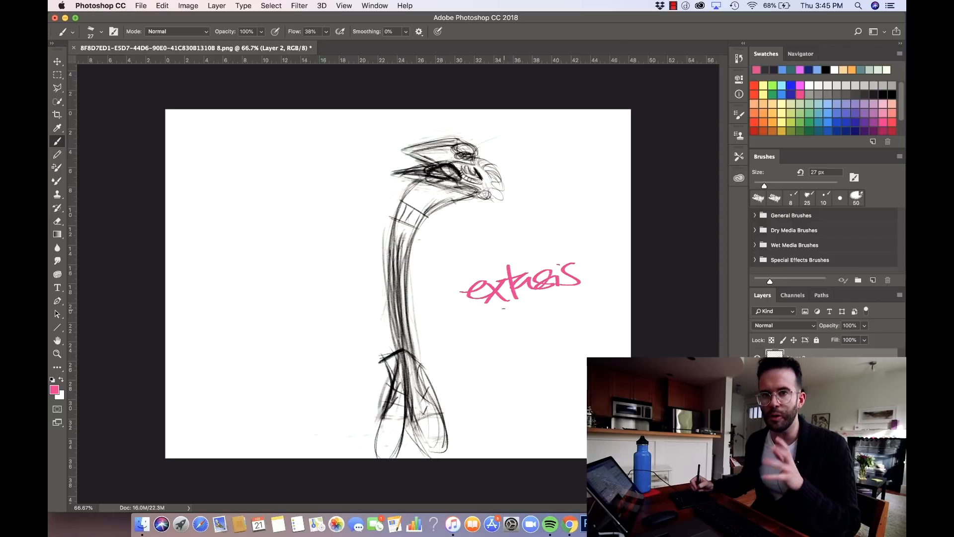
mouse_move(502, 318)
mouse_down()
mouse_move(544, 310)
mouse_move(546, 323)
mouse_up()
drag(550, 312, 562, 316)
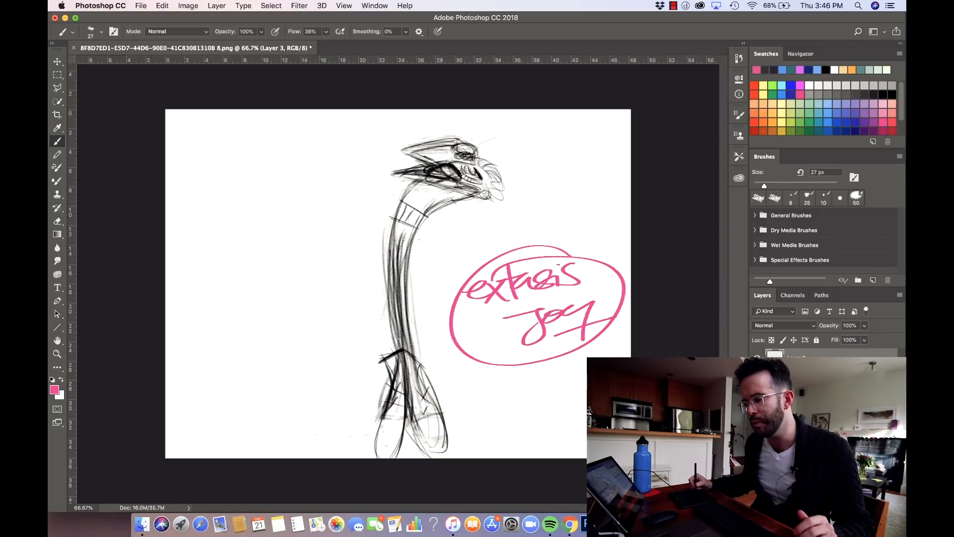
- Remove the pink handwriting and ellipse from view and add a new empty layer
key(Delete)
key(Delete)
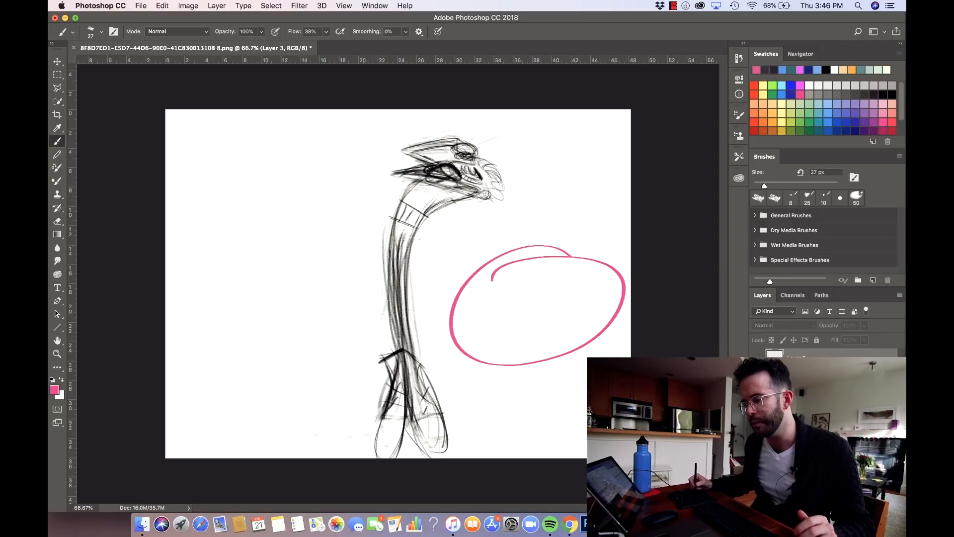
key(alt+shift+super+n)
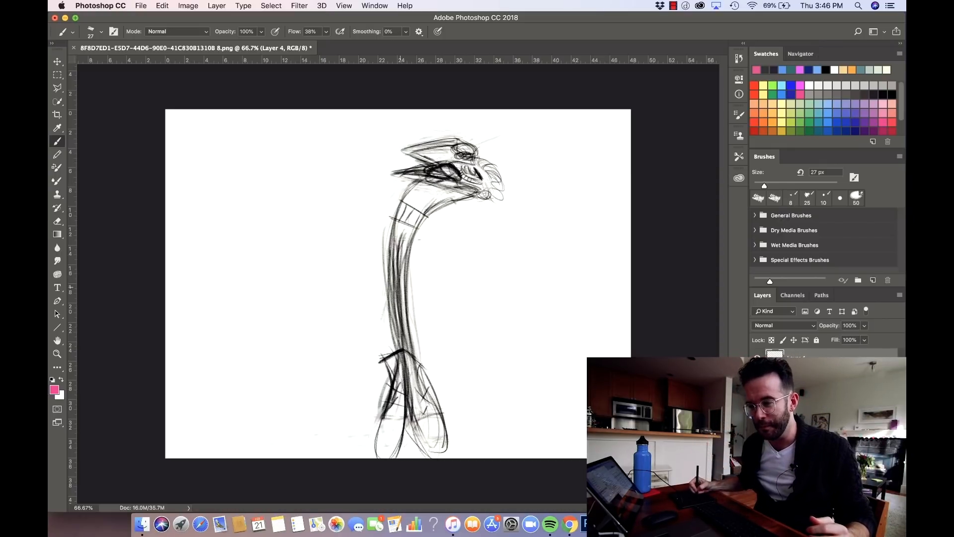
- Draw a pink arrow up the neck and shade the crest circle, the dark head shape, the area beneath it and the beak slot in pink
mouse_move(398, 314)
mouse_down()
mouse_move(418, 208)
mouse_move(424, 223)
mouse_up()
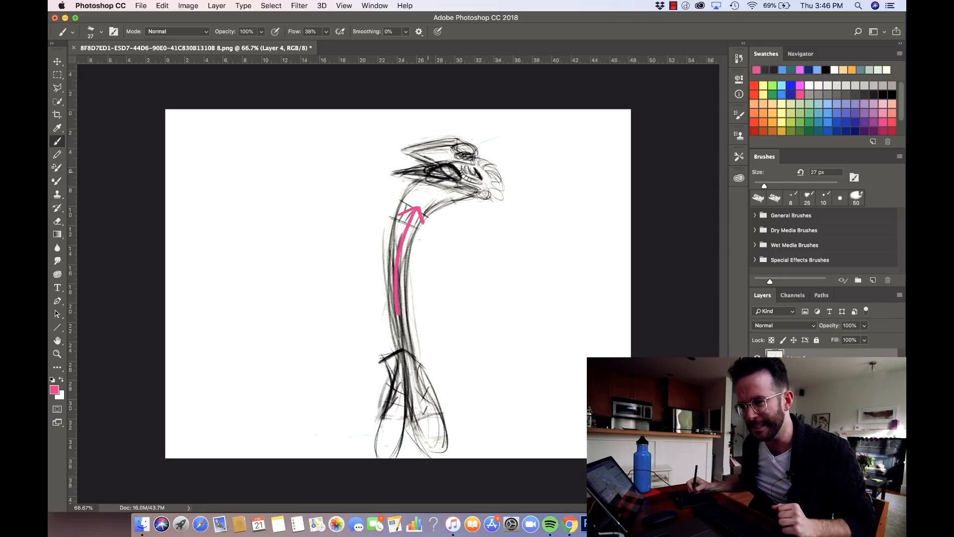
mouse_move(428, 173)
mouse_down()
mouse_move(463, 175)
mouse_move(477, 151)
mouse_up()
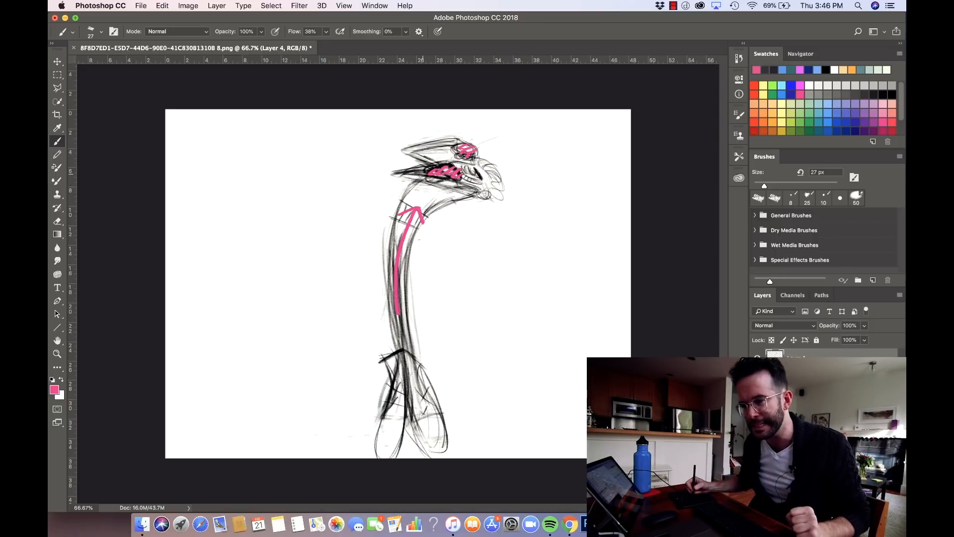
drag(424, 182, 455, 189)
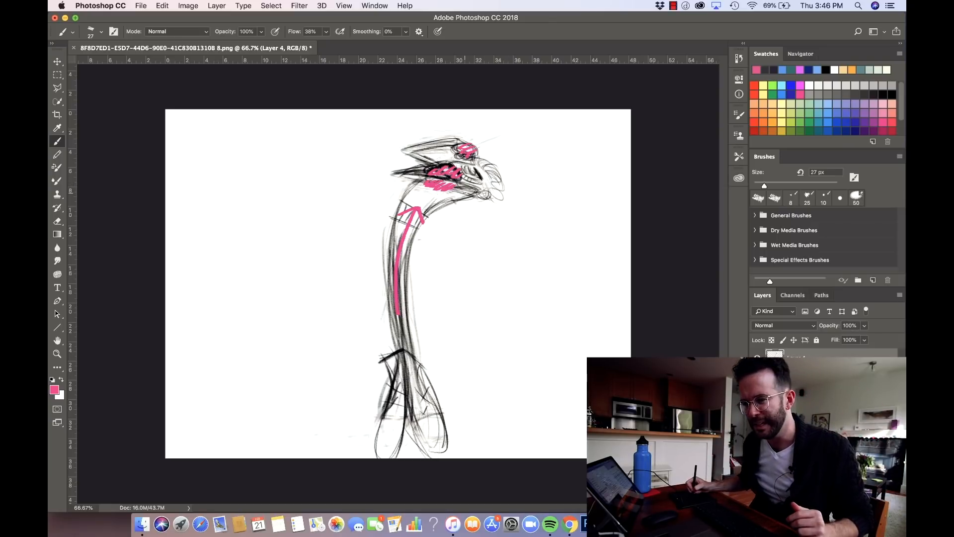
drag(476, 169, 484, 181)
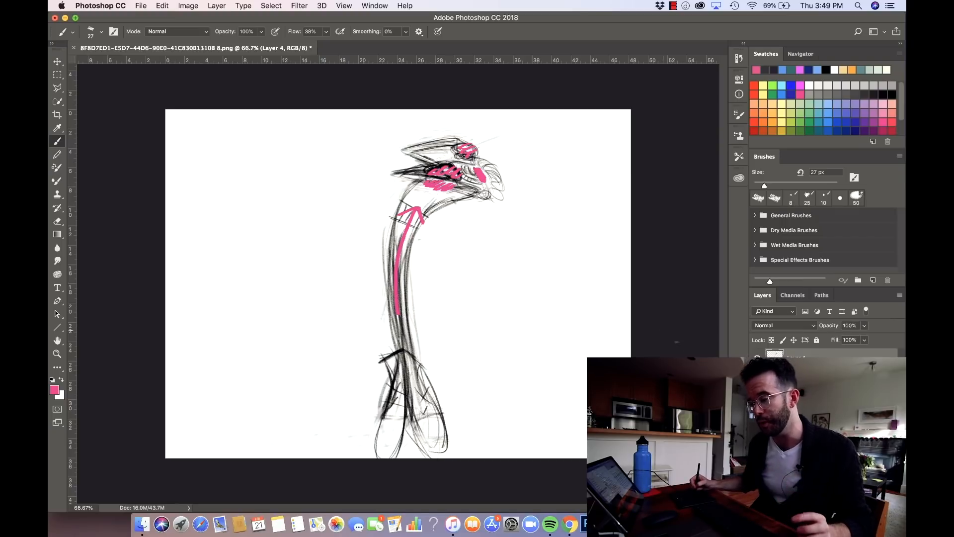
- Hide the layer with the pink arrow and head shading and add a new empty layer
click(757, 357)
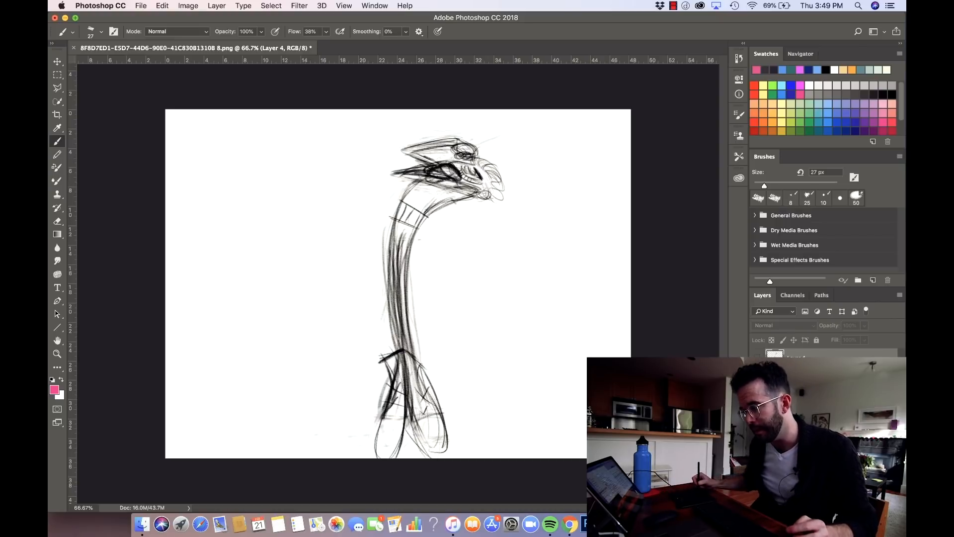
key(super+shift+alt+n)
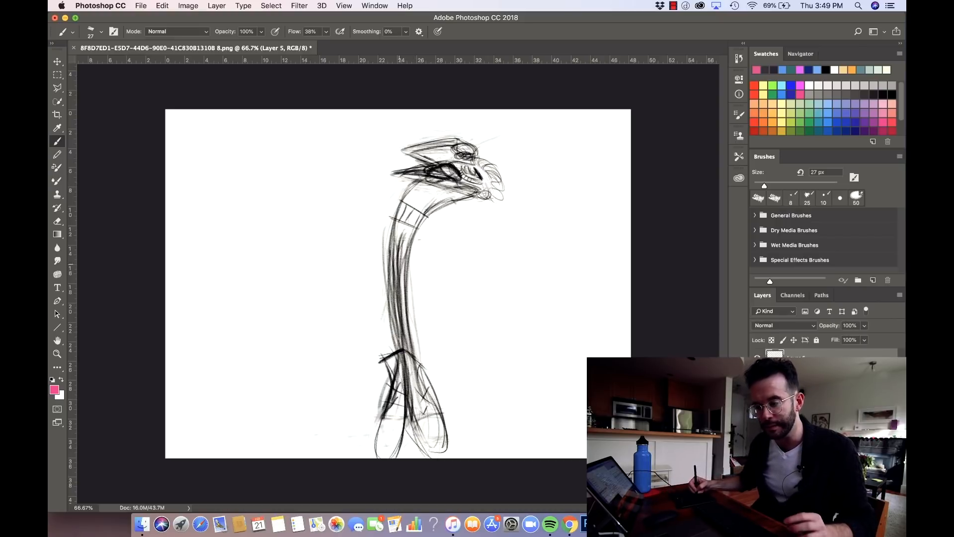
drag(405, 382, 449, 172)
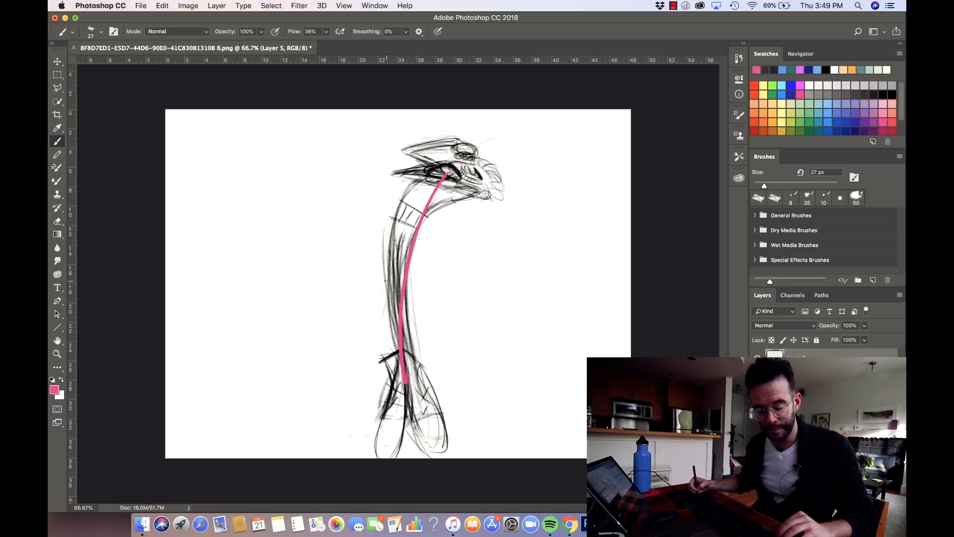
key(super+z)
drag(405, 368, 447, 168)
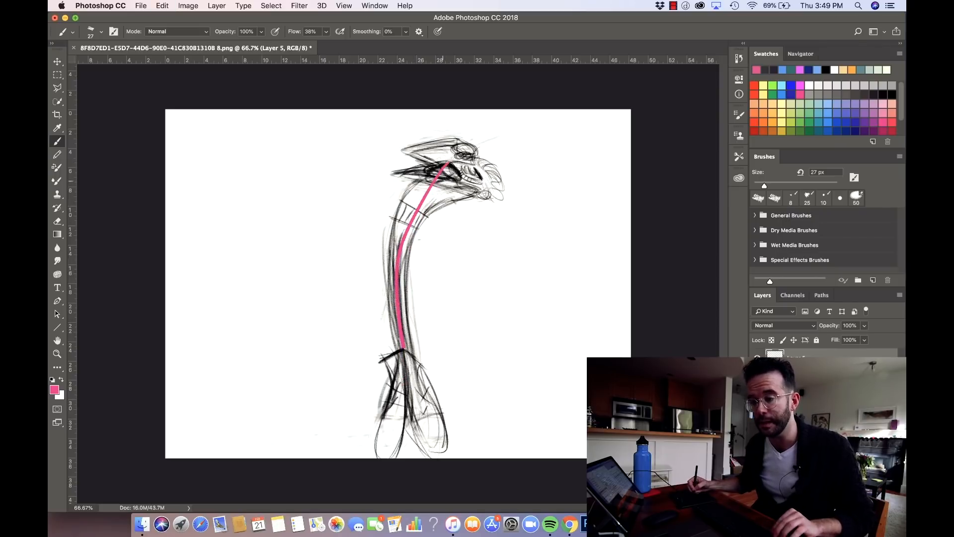
key(super+z)
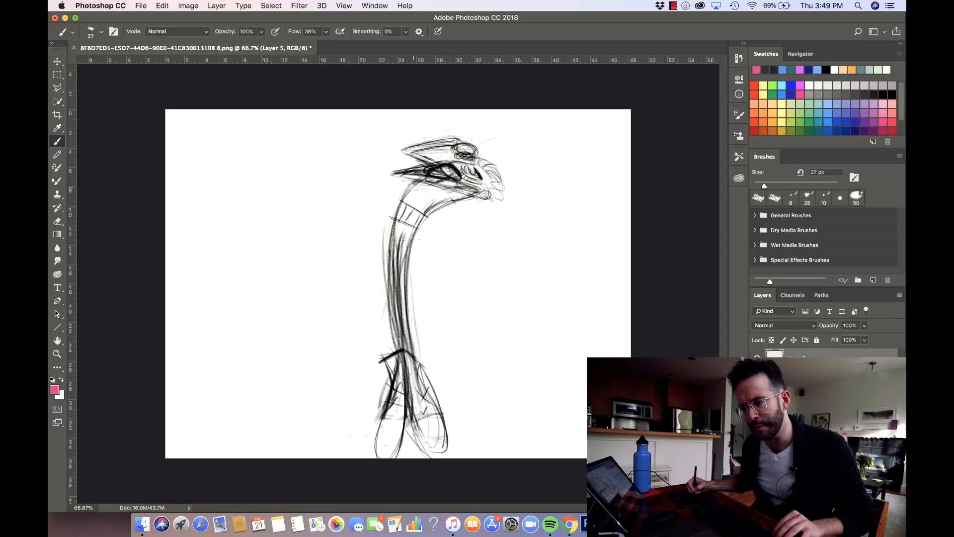
- Trace both neck edges in pink with short cross-lines between them and handwrite "HARMONY" beside the neck
mouse_move(415, 181)
mouse_down()
mouse_move(393, 219)
mouse_move(394, 343)
mouse_move(415, 223)
mouse_move(468, 194)
mouse_up()
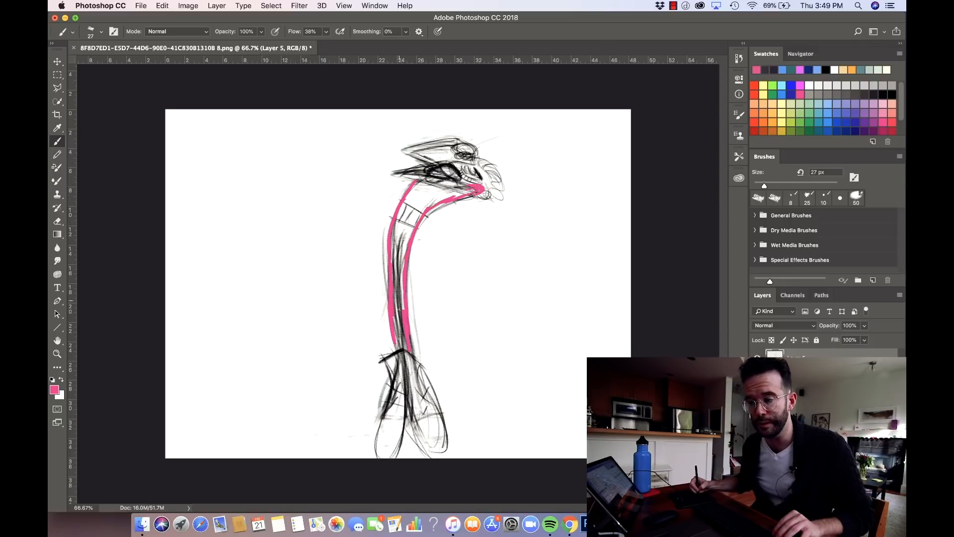
drag(410, 190, 437, 199)
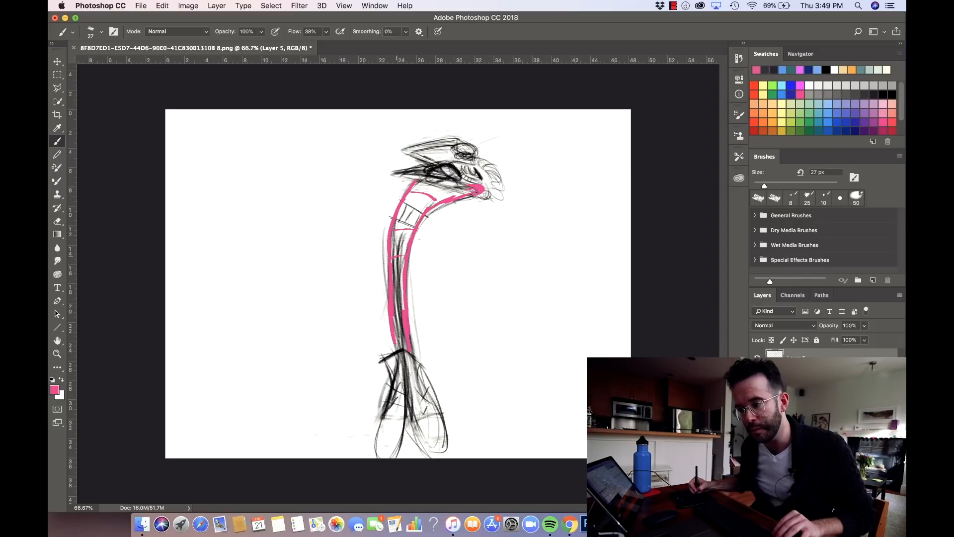
mouse_move(432, 244)
mouse_down()
mouse_move(440, 267)
mouse_move(456, 248)
mouse_move(478, 266)
mouse_move(527, 242)
mouse_up()
drag(528, 242, 527, 264)
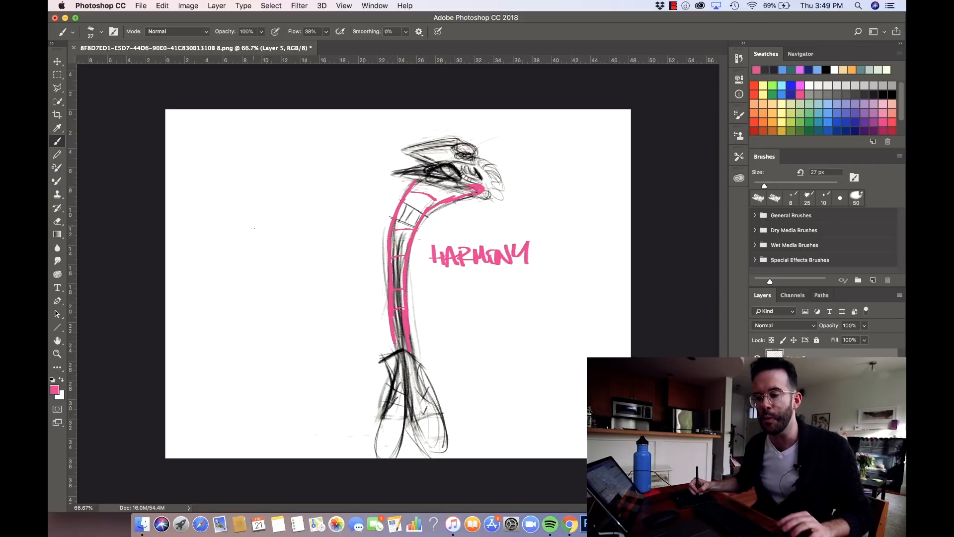
- Sketch three pink sweeping curves and, below them, a fan of pink strokes on the blank canvas left of the neck
mouse_move(231, 259)
mouse_down()
mouse_move(328, 165)
mouse_move(261, 245)
mouse_up()
drag(293, 214, 356, 185)
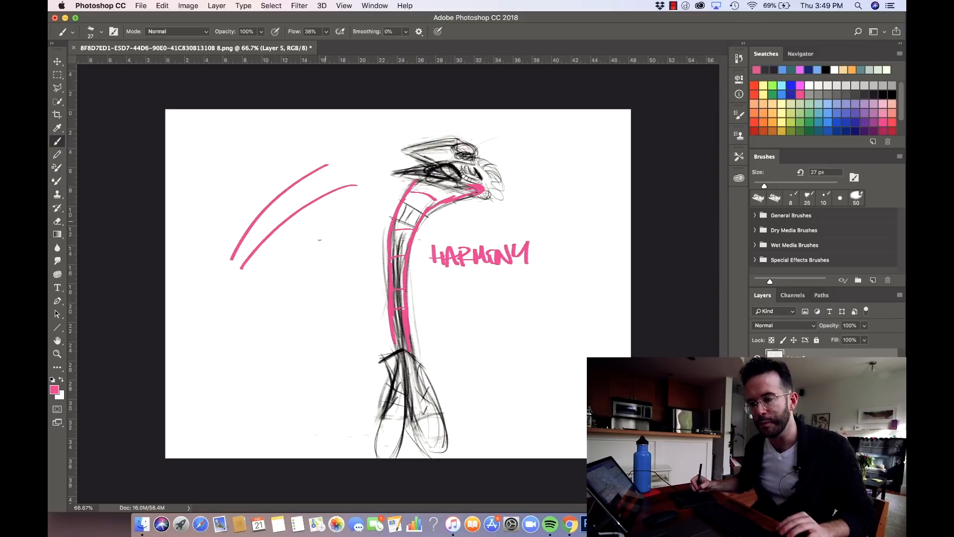
drag(250, 278, 364, 217)
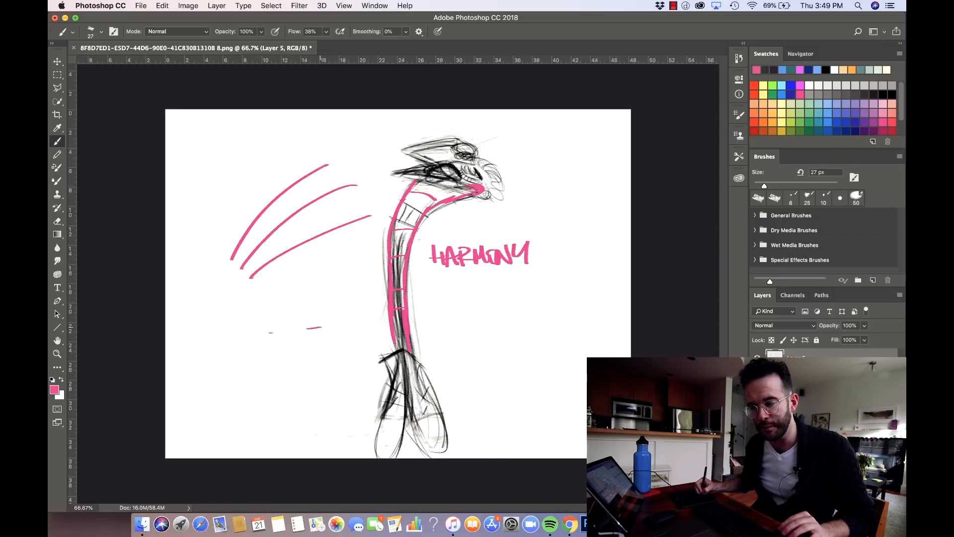
drag(218, 354, 310, 334)
mouse_move(224, 378)
mouse_down()
mouse_move(307, 336)
mouse_move(271, 380)
mouse_move(304, 344)
mouse_move(307, 393)
mouse_move(321, 335)
mouse_move(351, 351)
mouse_move(346, 363)
mouse_move(360, 308)
mouse_up()
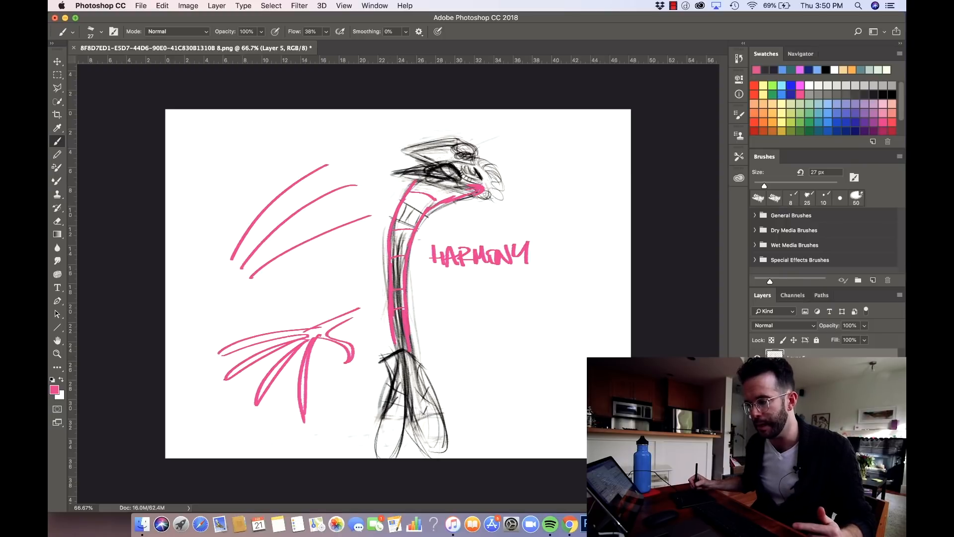
- Hide the harmony annotations and trace the upper crest and the spike below it in pink on a new layer
click(757, 354)
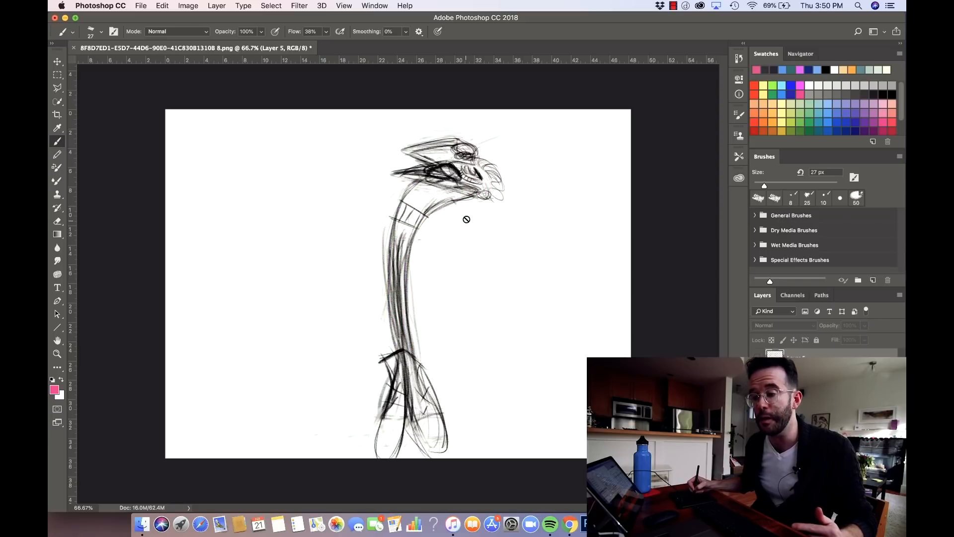
key(super+shift+alt+n)
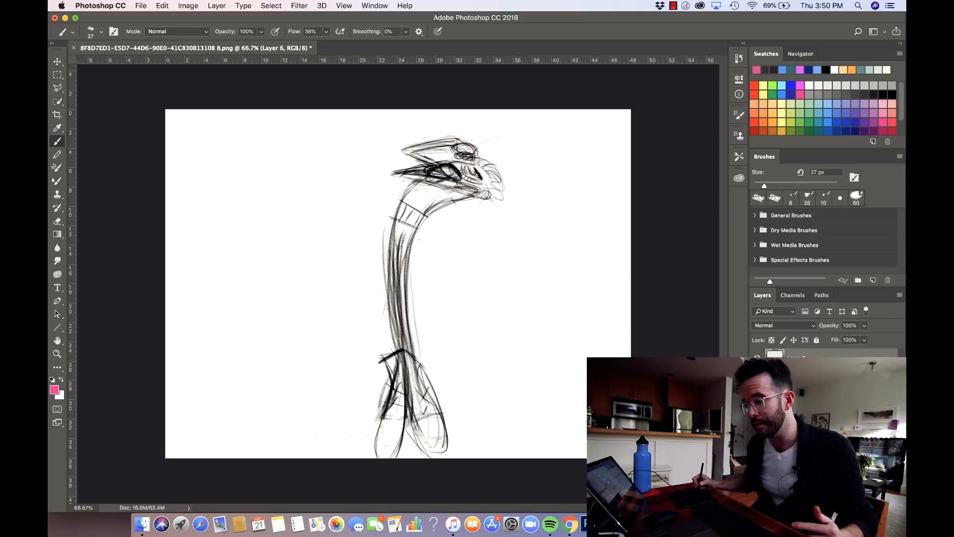
mouse_move(407, 153)
mouse_down()
mouse_move(440, 170)
mouse_move(460, 138)
mouse_move(422, 164)
mouse_up()
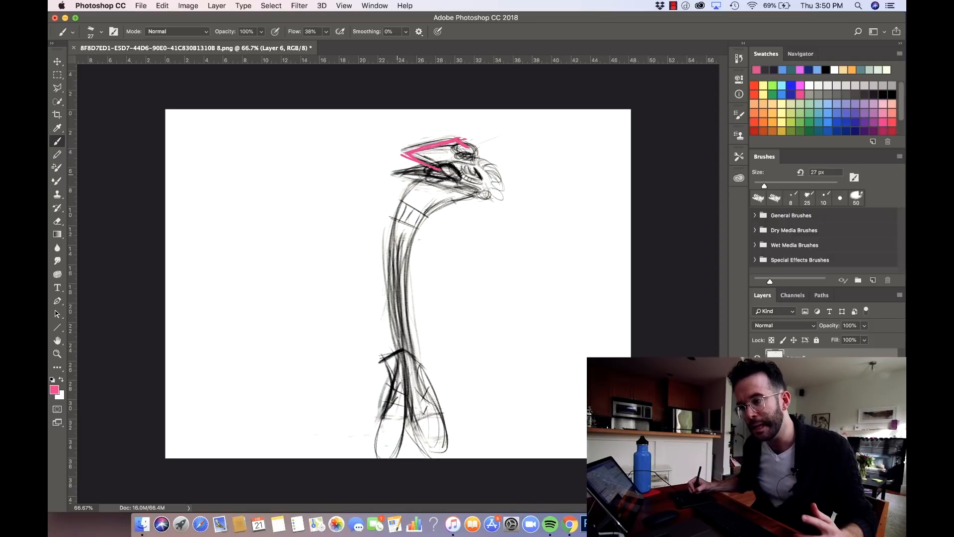
drag(392, 174, 433, 168)
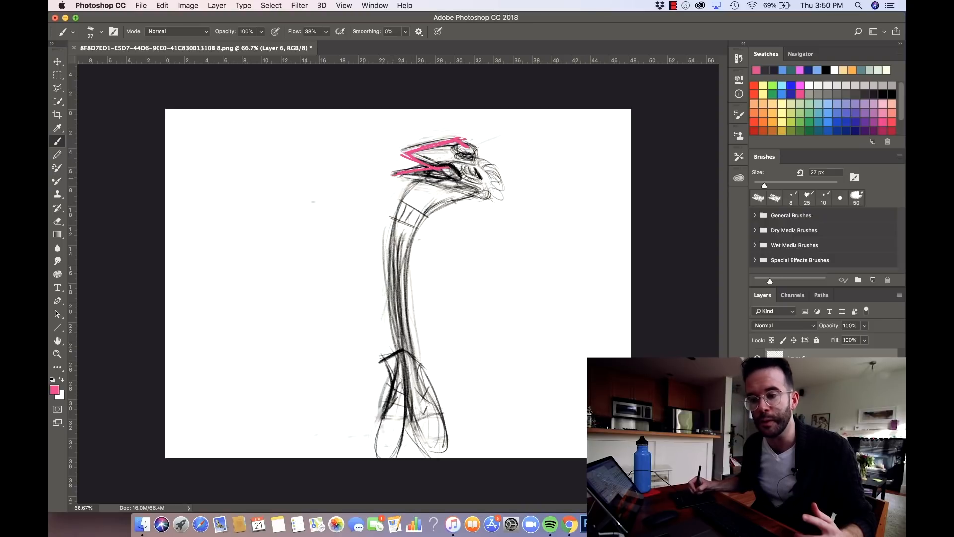
- Trace over the upper edges of the two pointed head shapes in light yellow-green
click(861, 131)
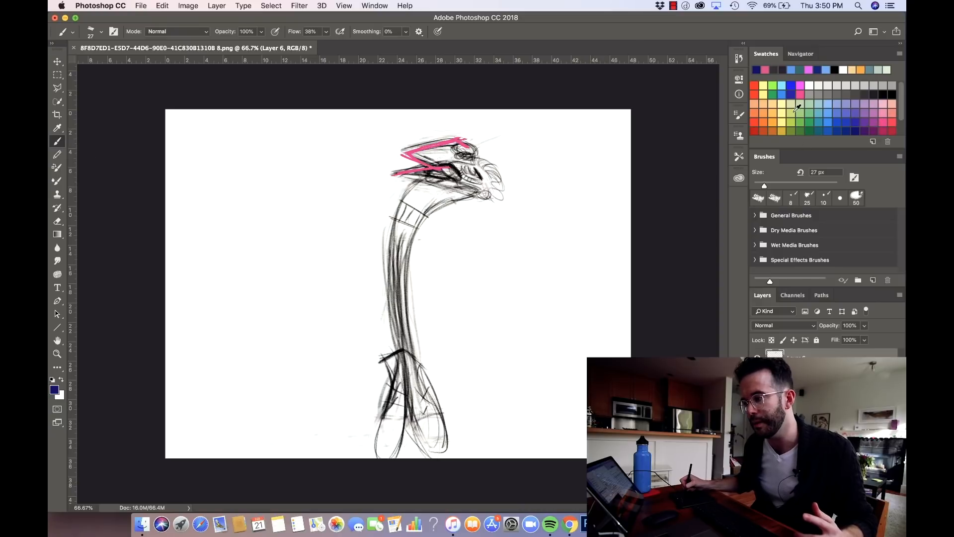
click(795, 110)
mouse_move(406, 149)
mouse_down()
mouse_move(455, 142)
mouse_move(399, 154)
mouse_move(448, 166)
mouse_move(393, 174)
mouse_up()
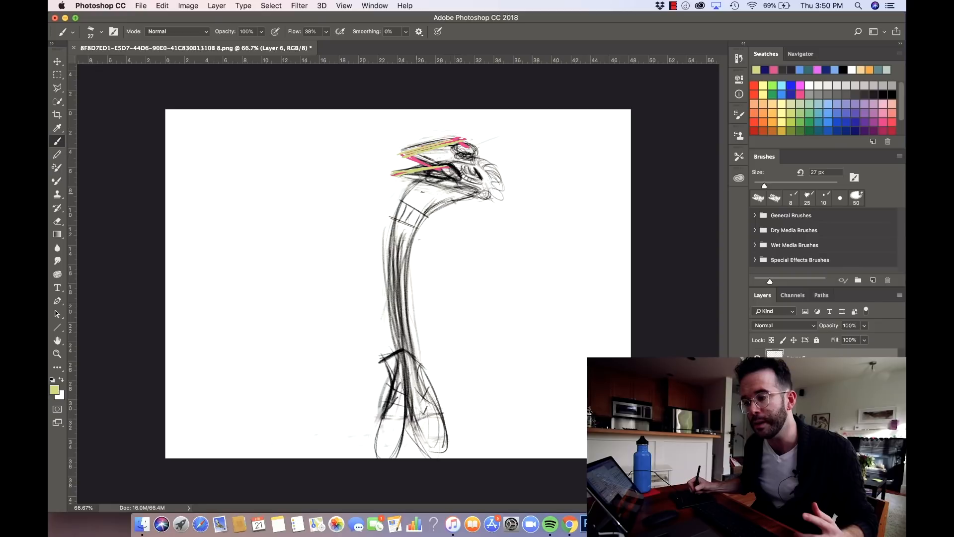
- Shade the lower edges of the pointed head shapes in blue and sketch a blue zigzag beside the head
click(843, 122)
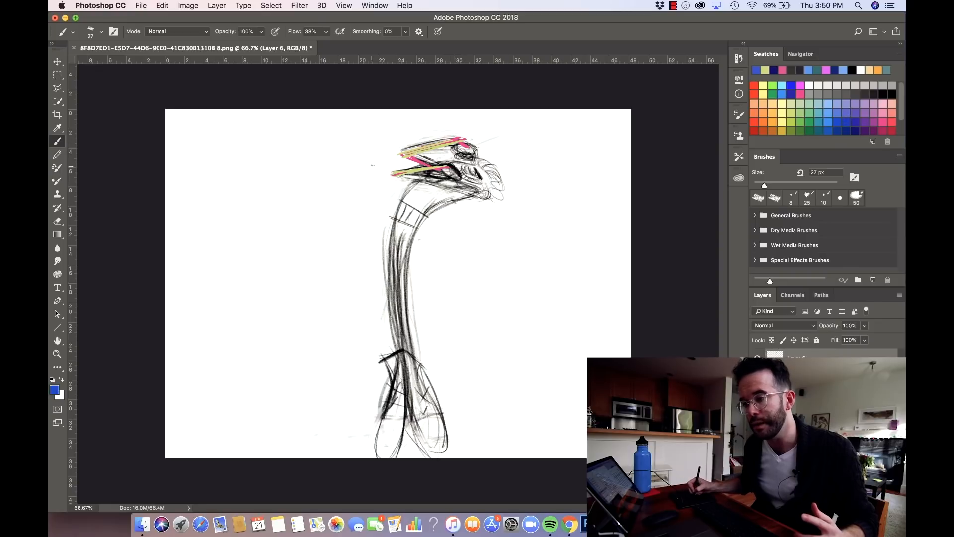
drag(419, 158, 466, 187)
drag(583, 143, 598, 180)
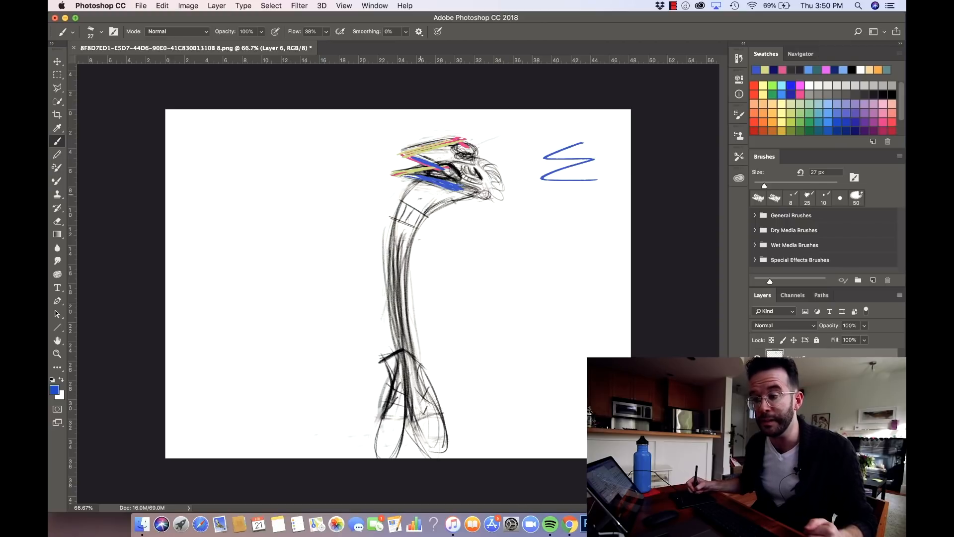
- Add strokes at the top of the crest, across the neck band and along both neck edges
mouse_move(460, 131)
mouse_down()
mouse_move(415, 197)
mouse_move(469, 139)
mouse_up()
drag(407, 203, 404, 229)
mouse_move(421, 182)
mouse_down()
mouse_move(393, 262)
mouse_move(396, 314)
mouse_up()
mouse_move(437, 195)
mouse_down()
mouse_move(407, 261)
mouse_move(406, 333)
mouse_up()
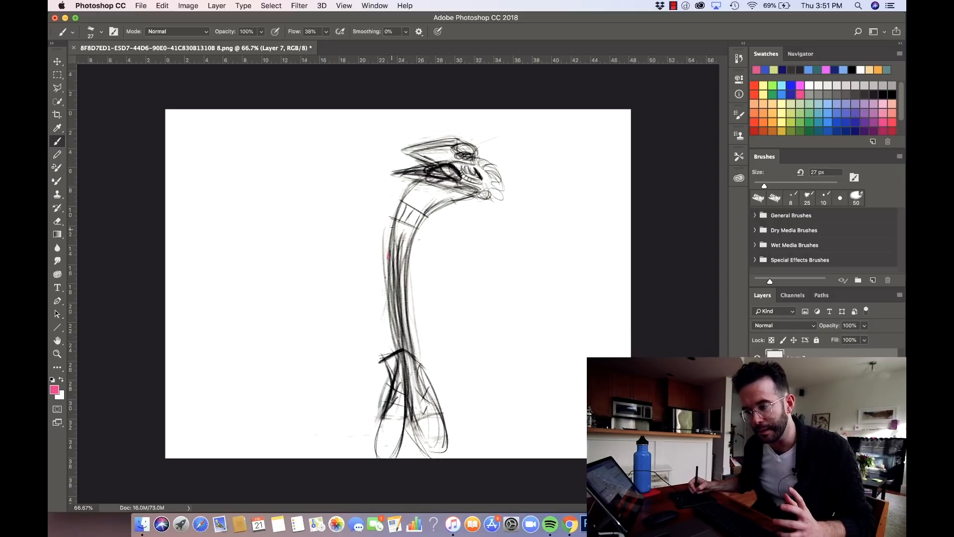
- Trace both sides of the lower neck and the looped forms at its base in pink
drag(392, 225, 394, 350)
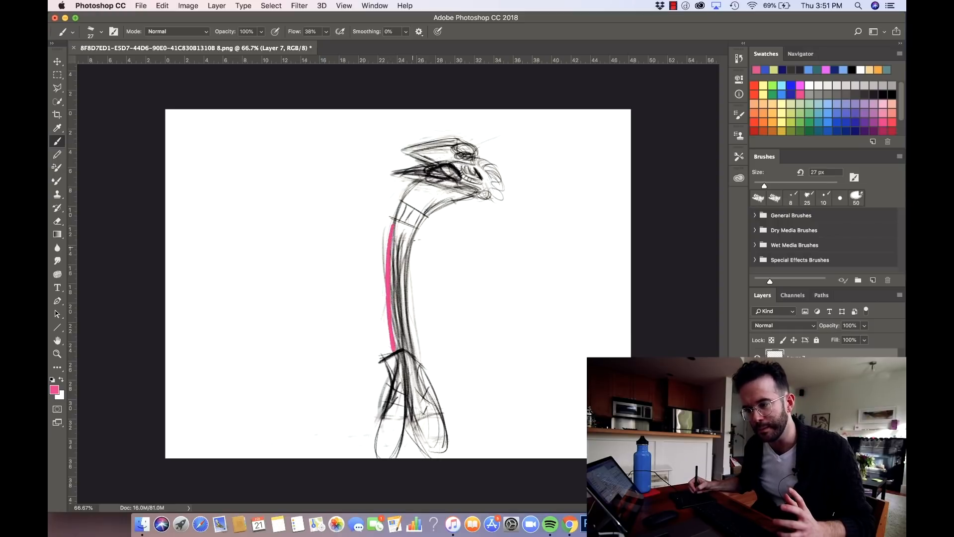
mouse_move(414, 236)
mouse_down()
mouse_move(406, 353)
mouse_move(376, 365)
mouse_move(431, 361)
mouse_move(397, 390)
mouse_move(380, 437)
mouse_move(405, 412)
mouse_move(397, 457)
mouse_up()
drag(407, 375, 435, 450)
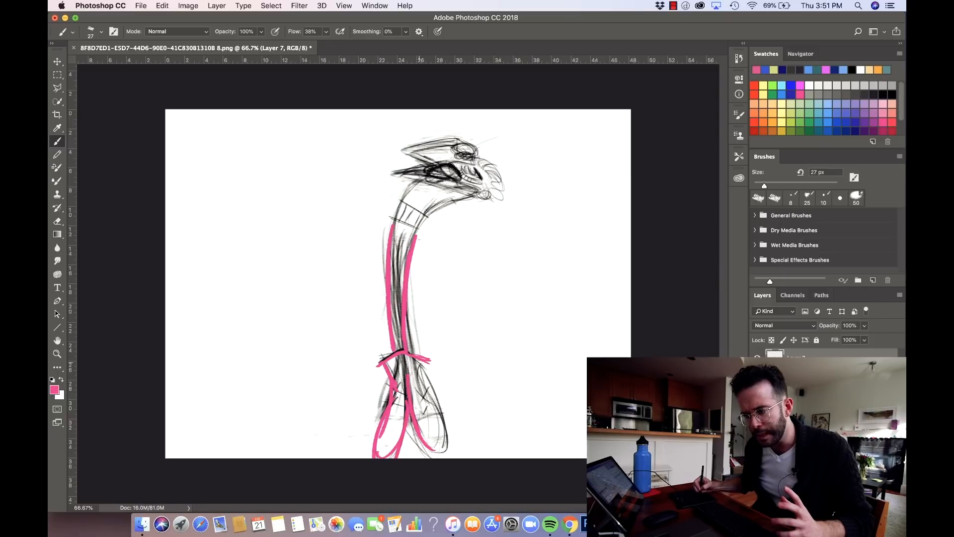
mouse_move(419, 359)
mouse_down()
mouse_move(456, 430)
mouse_move(431, 453)
mouse_move(450, 450)
mouse_move(390, 436)
mouse_up()
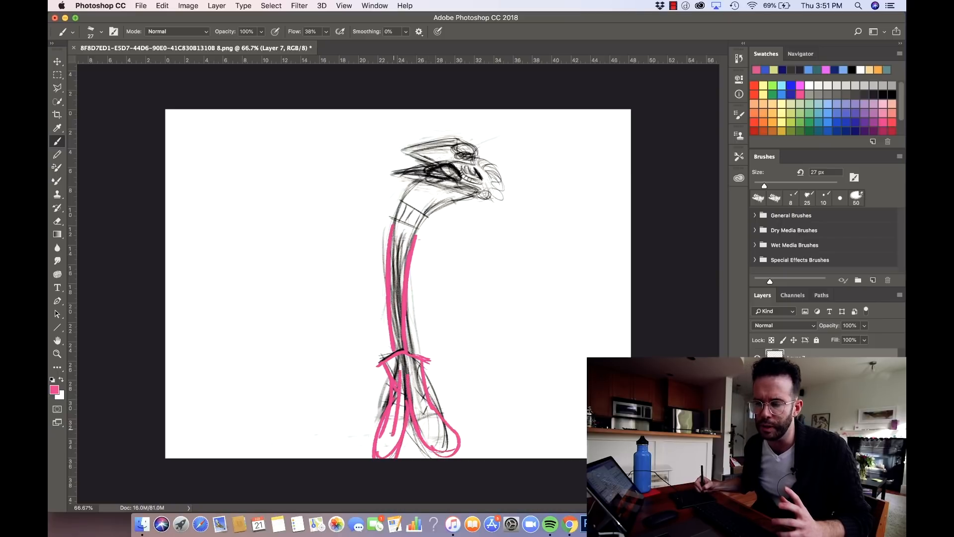
drag(414, 385, 442, 442)
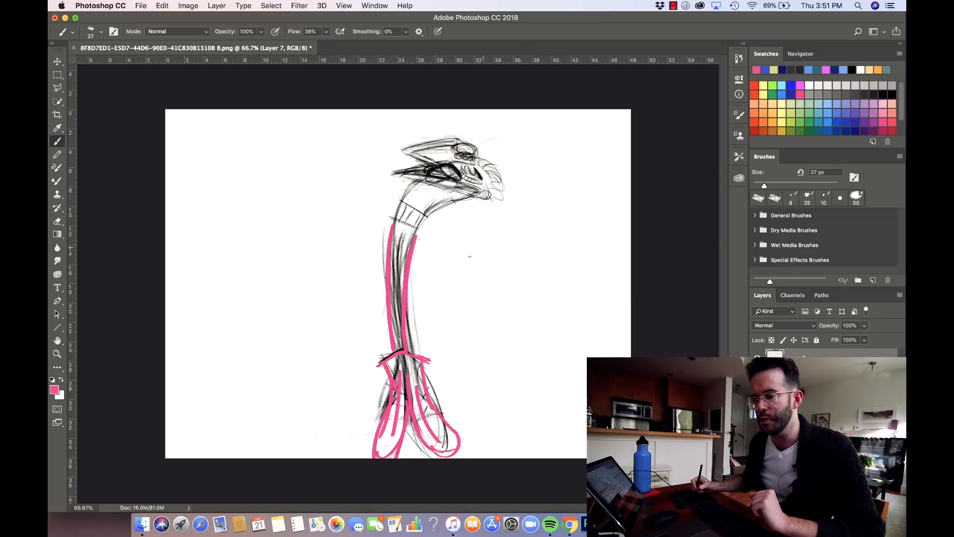
- Sketch a simple pink T to the right of the neck and a looped T-shaped form with several legs to its left
drag(454, 269, 576, 258)
drag(514, 266, 523, 324)
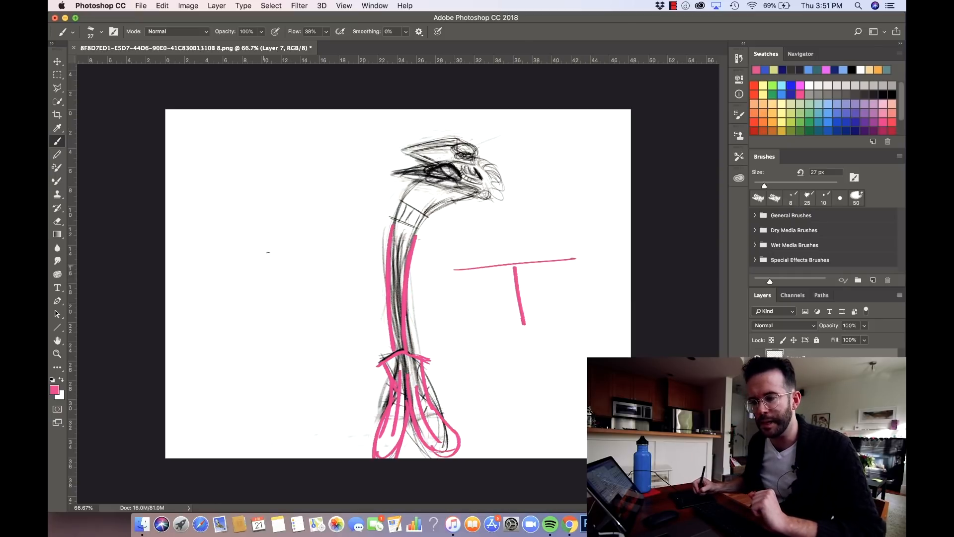
mouse_move(305, 244)
mouse_down()
mouse_move(285, 258)
mouse_move(298, 331)
mouse_up()
drag(304, 247, 312, 342)
mouse_move(318, 299)
mouse_down()
mouse_move(309, 244)
mouse_move(413, 236)
mouse_move(325, 263)
mouse_up()
drag(331, 274, 339, 330)
drag(321, 275, 327, 341)
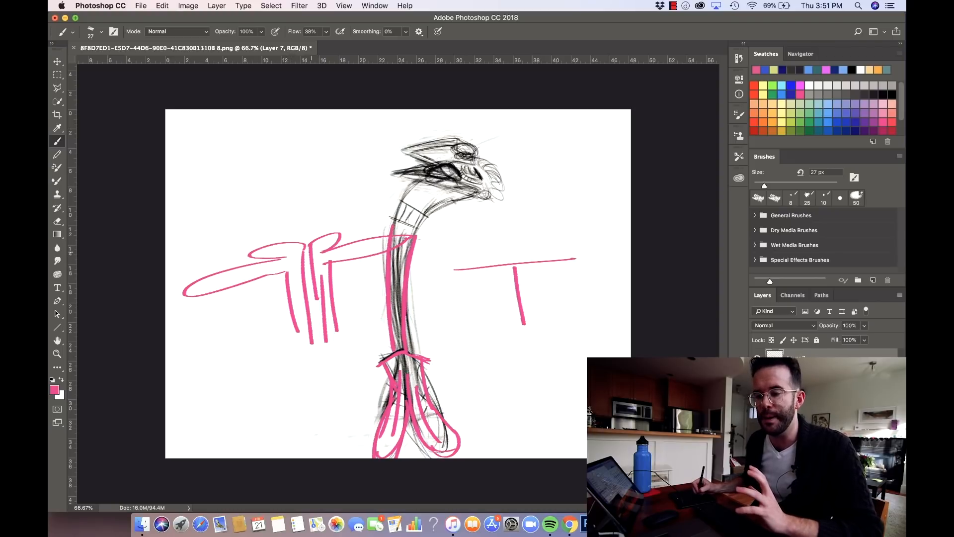
- Add a slanted cross stroke and a long vertical line to the looped T-shaped form, with a curved arrow above it
drag(260, 271, 353, 252)
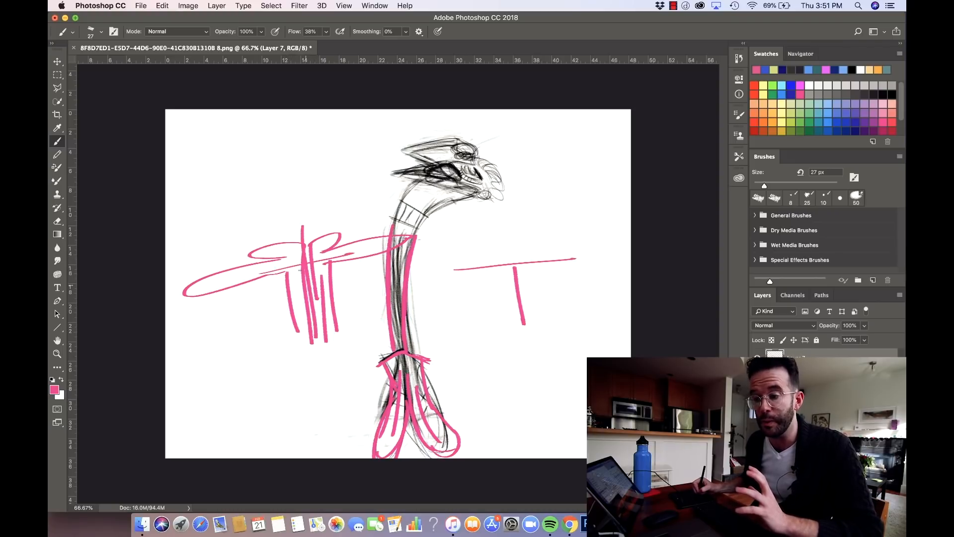
drag(302, 226, 312, 340)
mouse_move(294, 187)
mouse_down()
mouse_move(325, 208)
mouse_move(284, 195)
mouse_move(299, 196)
mouse_up()
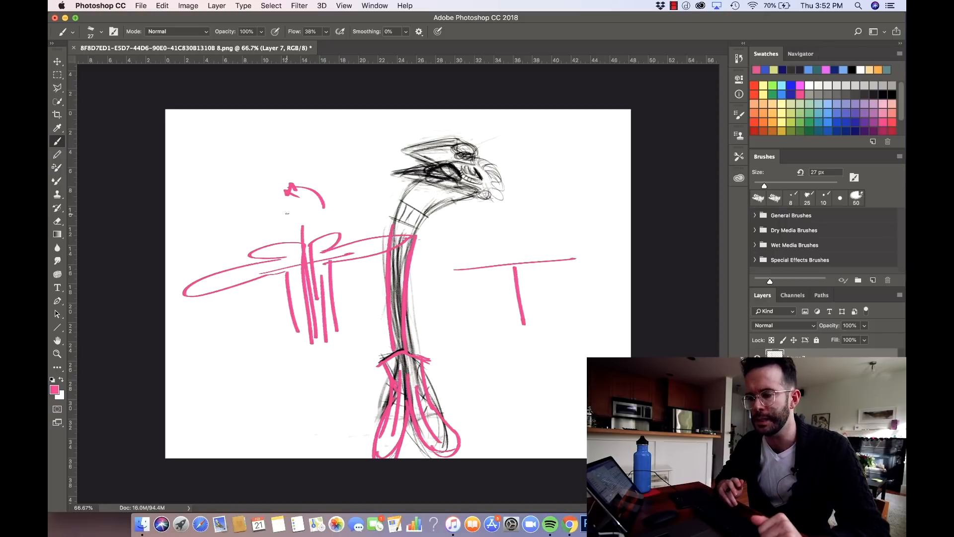
- Hide the pink overlay layer, add a new layer and circle the creature's face in pink
click(756, 358)
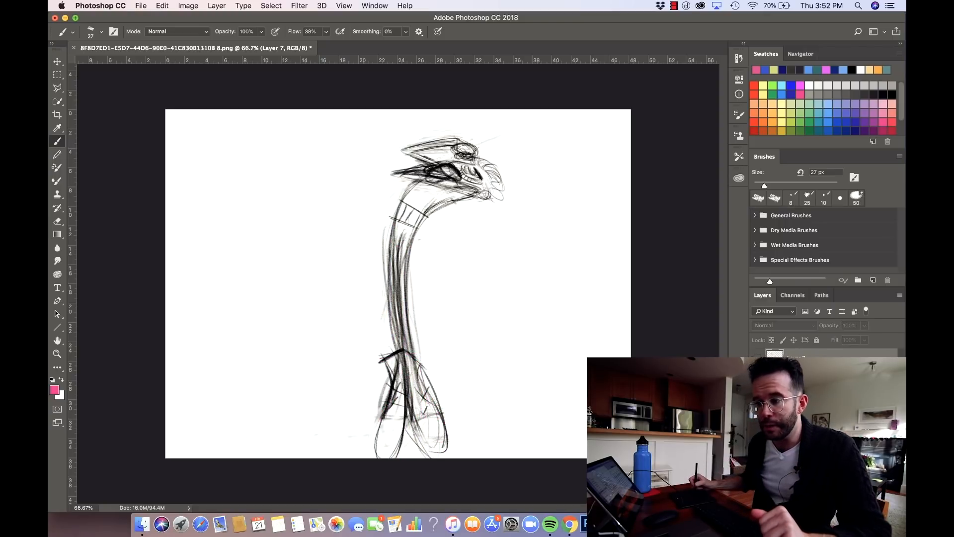
click(873, 505)
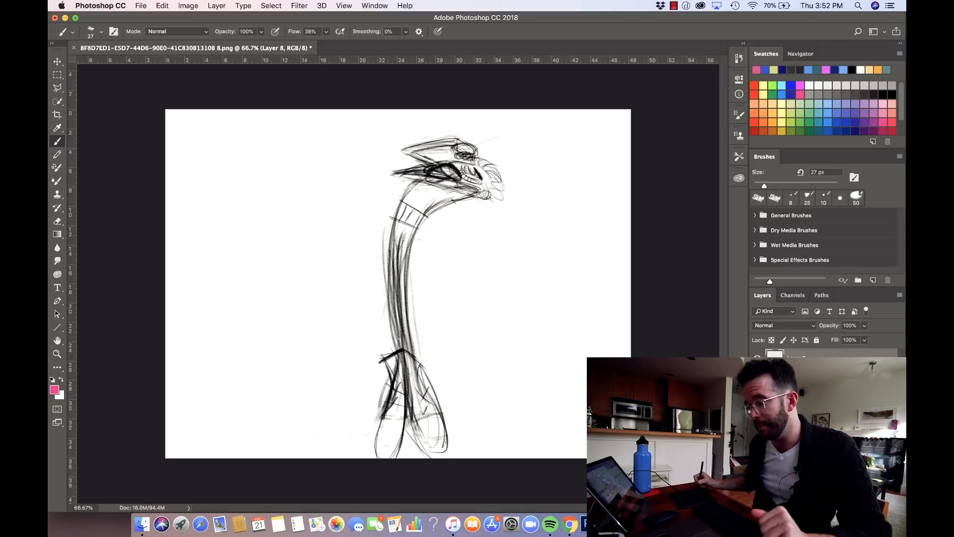
mouse_move(502, 152)
mouse_down()
mouse_move(467, 144)
mouse_move(505, 155)
mouse_up()
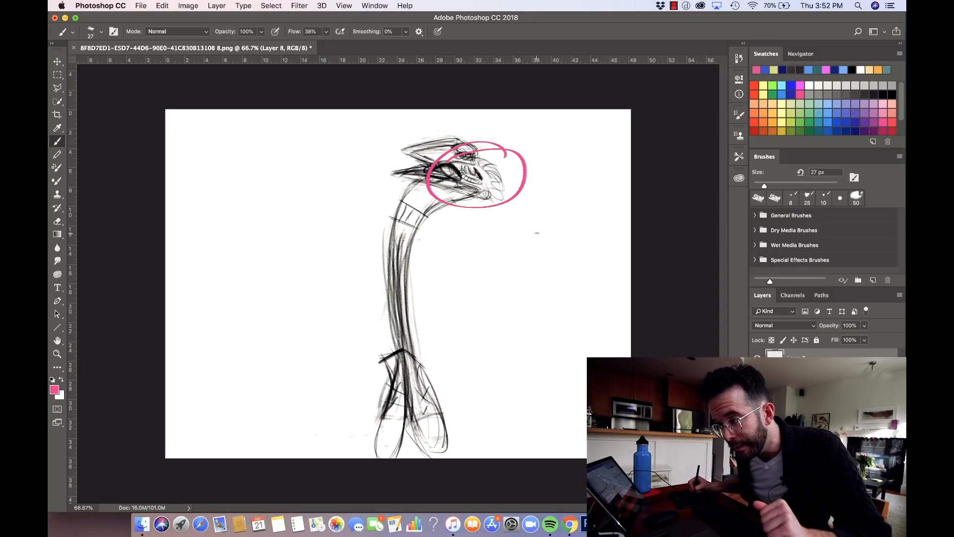
- Sketch an enlarged pink mouth with a row of teeth beside the neck and a filled, slanted eye shape above it
mouse_move(537, 234)
mouse_down()
mouse_move(501, 241)
mouse_move(525, 255)
mouse_up()
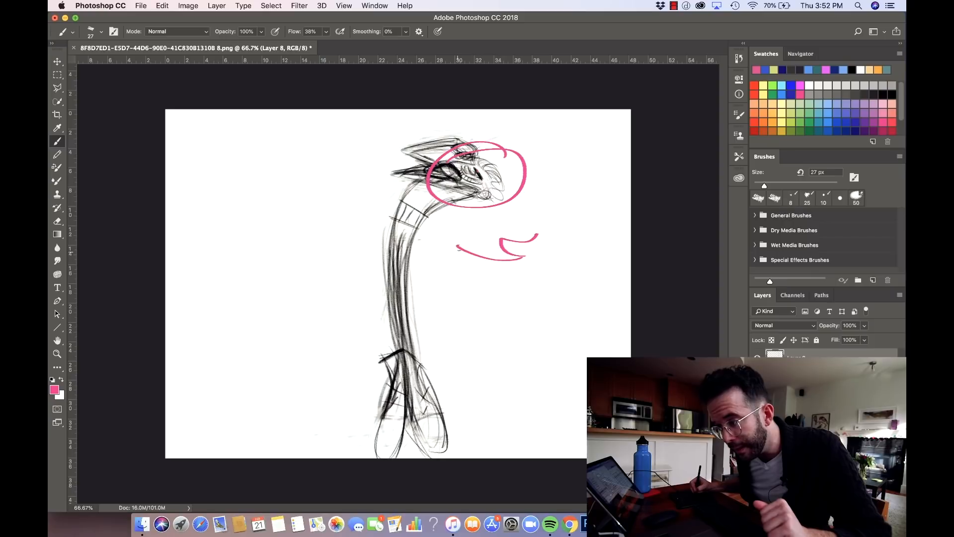
mouse_move(457, 247)
mouse_down()
mouse_move(522, 269)
mouse_move(592, 255)
mouse_move(513, 295)
mouse_up()
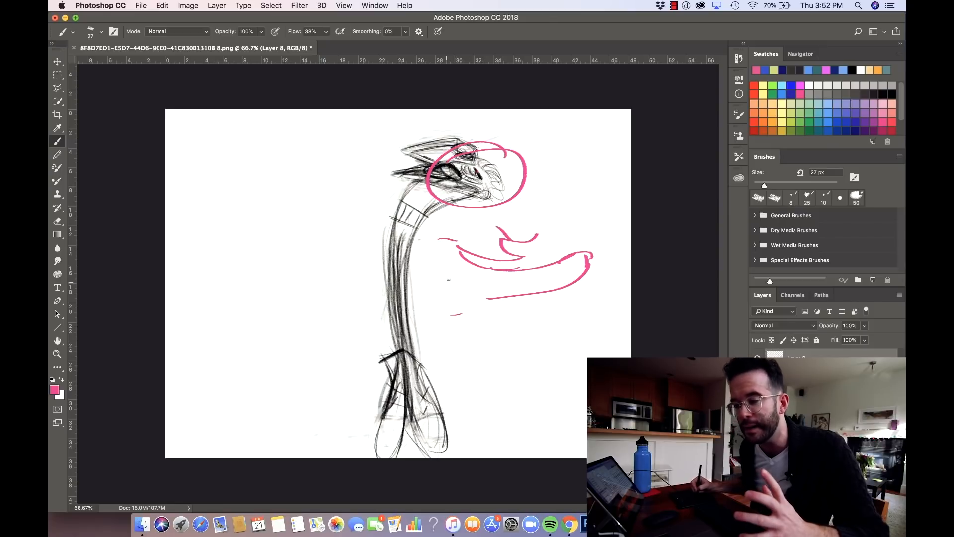
drag(476, 268, 470, 298)
mouse_move(500, 276)
mouse_down()
mouse_move(499, 298)
mouse_move(515, 293)
mouse_up()
mouse_move(532, 272)
mouse_down()
mouse_move(531, 293)
mouse_move(547, 290)
mouse_up()
mouse_move(562, 269)
mouse_down()
mouse_move(567, 288)
mouse_move(581, 274)
mouse_up()
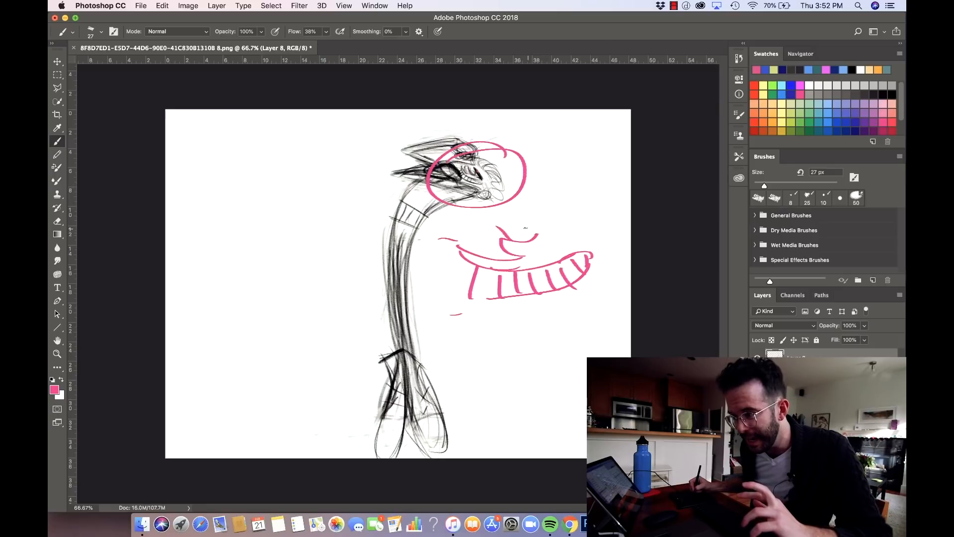
drag(525, 228, 578, 244)
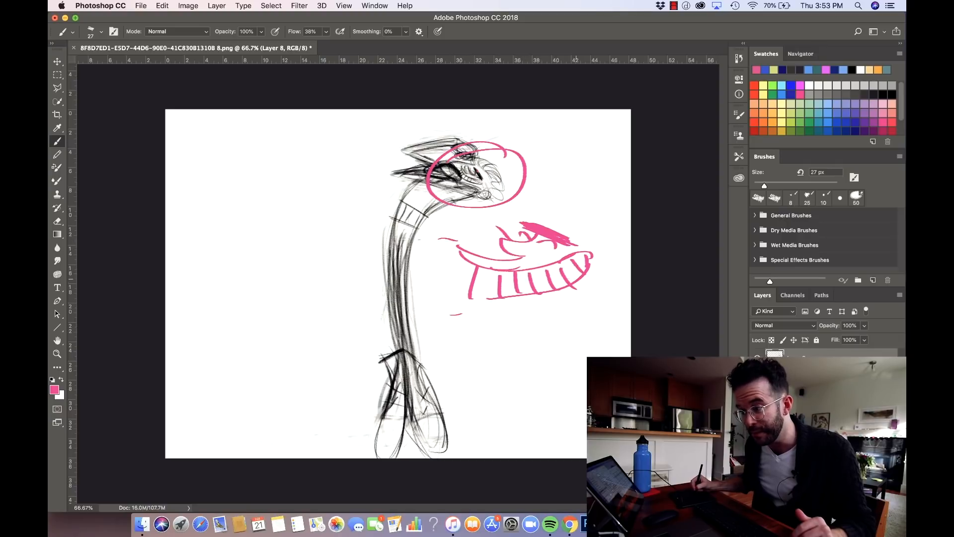
- Circle the enlarged mouth and the slanted eye shape in blue
click(846, 122)
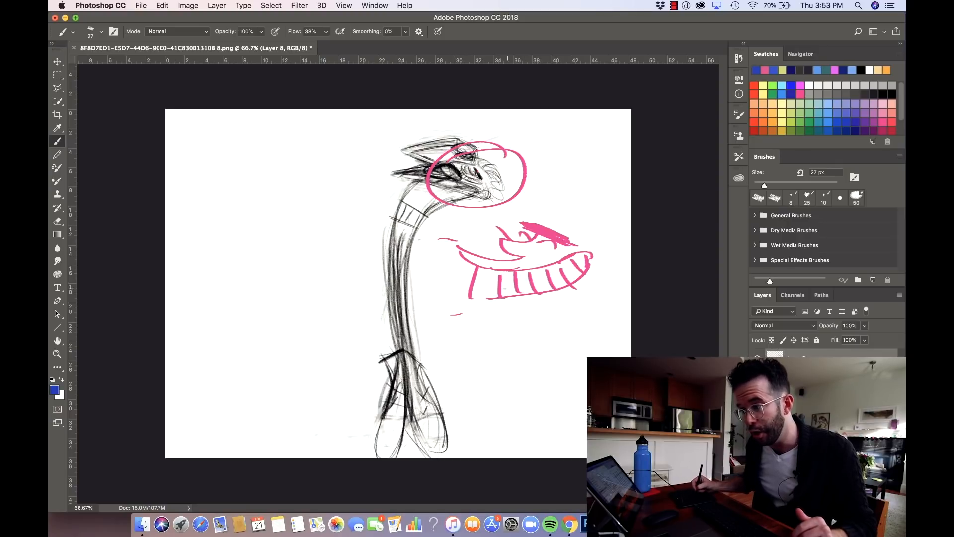
mouse_move(575, 271)
mouse_down()
mouse_move(427, 270)
mouse_move(572, 286)
mouse_up()
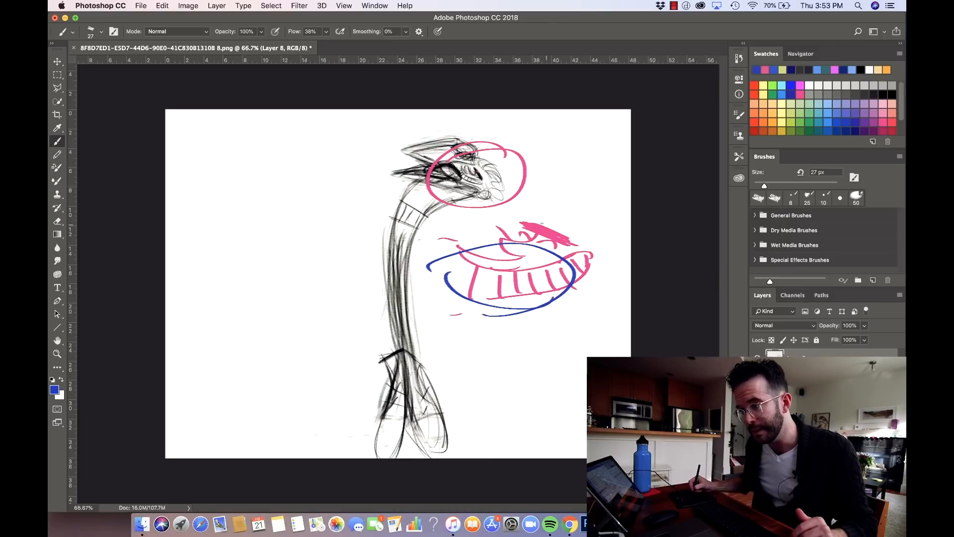
drag(539, 212, 551, 215)
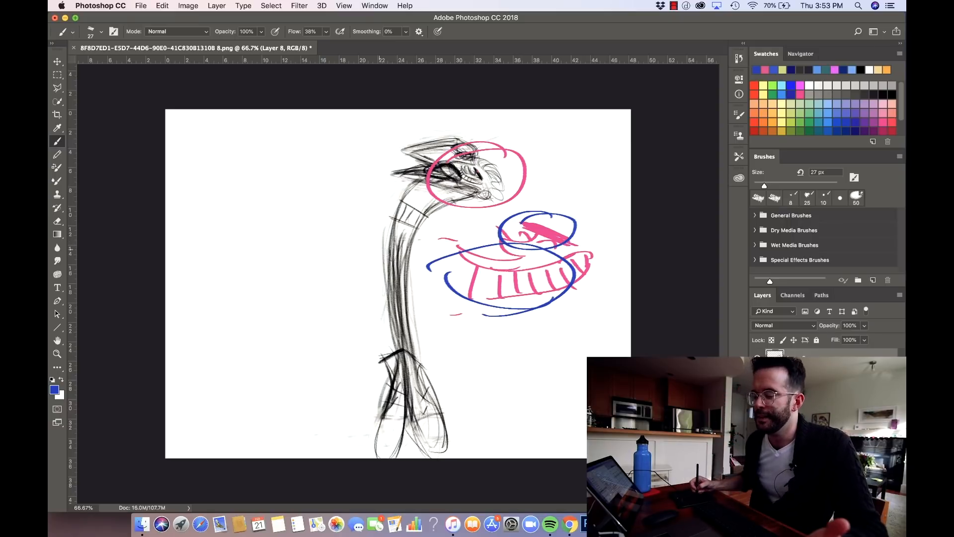
- Add blue strokes beneath the enlarged mouth sketch
mouse_move(475, 336)
mouse_down()
mouse_move(489, 353)
mouse_move(499, 343)
mouse_up()
drag(502, 355, 546, 331)
mouse_move(537, 333)
mouse_down()
mouse_move(537, 354)
mouse_move(576, 350)
mouse_move(594, 343)
mouse_move(604, 318)
mouse_up()
drag(594, 321, 596, 349)
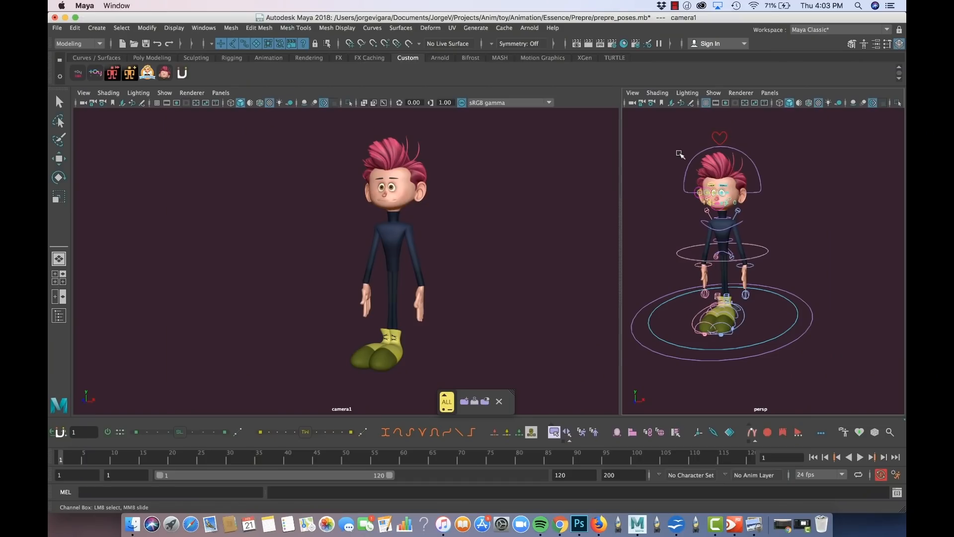
- Switch to Maya, look over the character rig and its centre-of-gravity control, and check the creature sketch in Preview
scroll(713, 246, down, 3)
scroll(713, 244, up, 3)
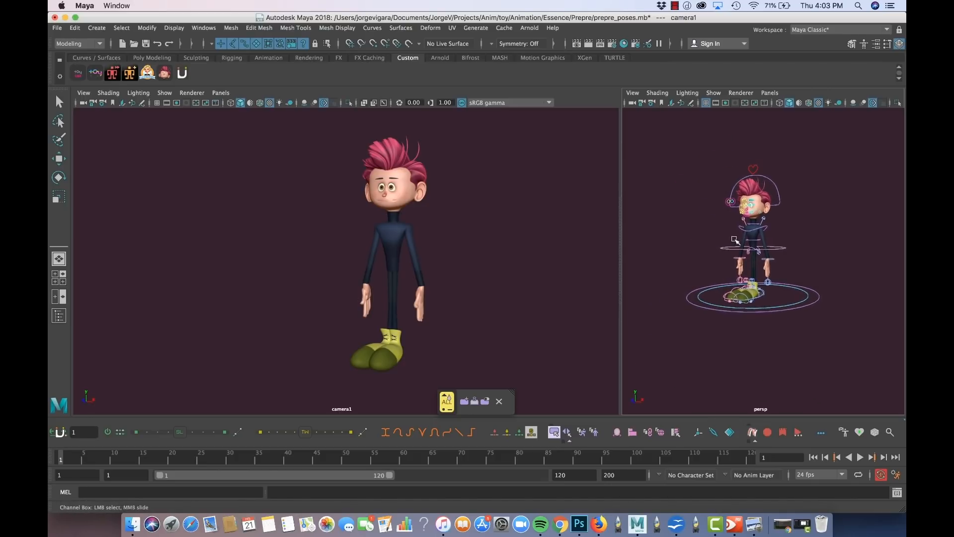
click(779, 255)
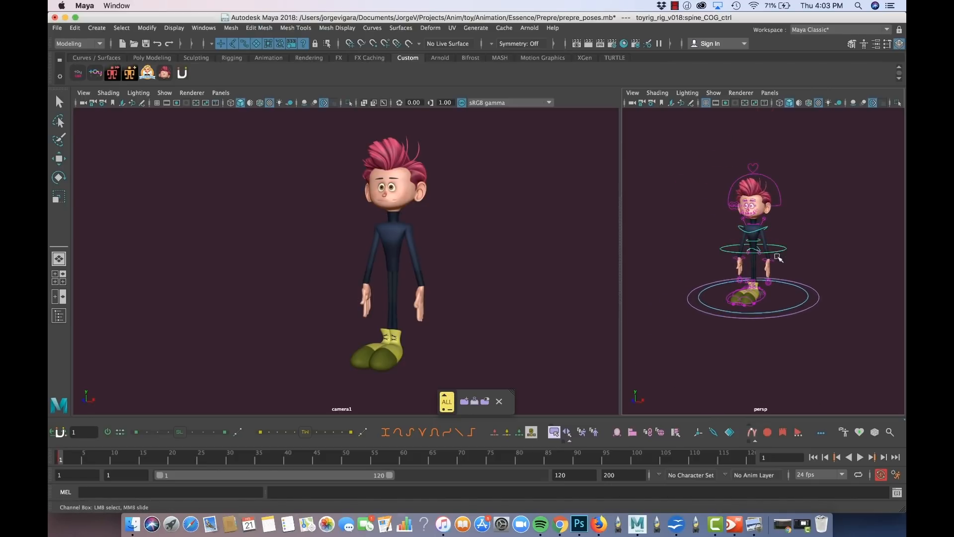
mouse_move(905, 39)
mouse_down()
mouse_move(445, 44)
mouse_move(339, 92)
mouse_up()
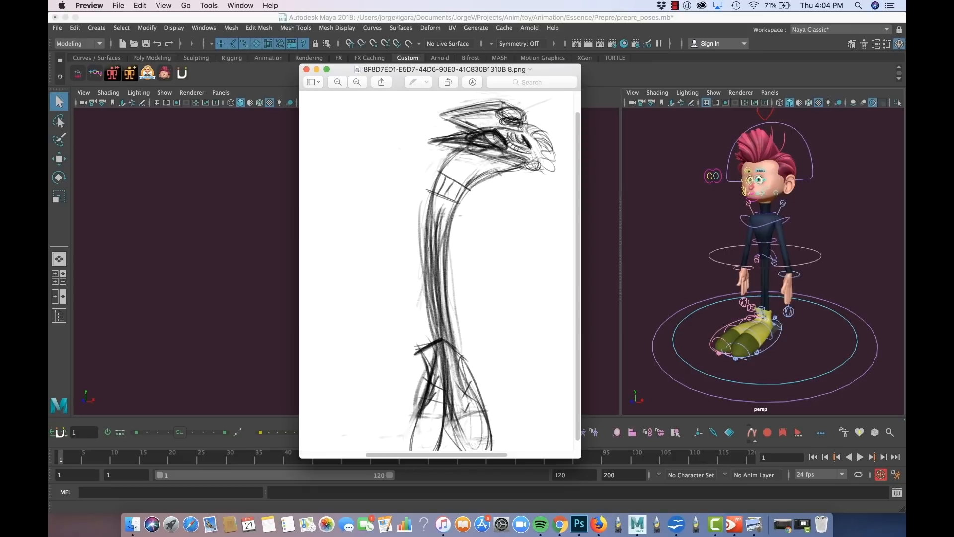
drag(530, 71, 905, 69)
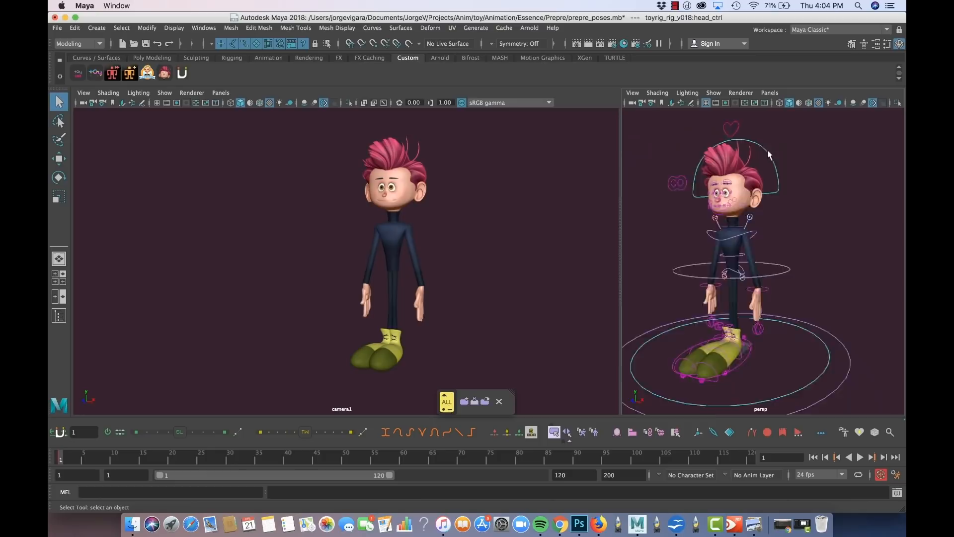
- Shift the upper spine control and tilt the character's head back using the Move and Rotate tools
key(w)
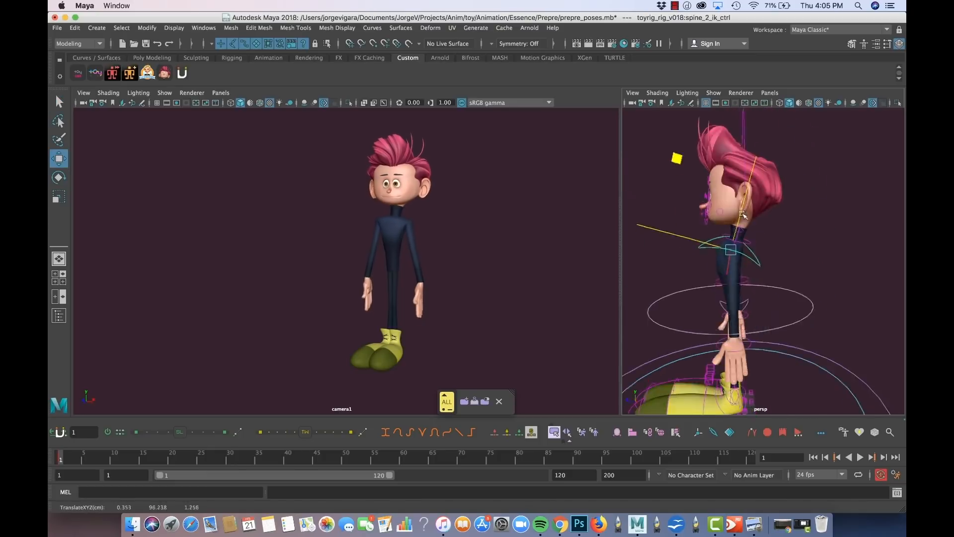
key(e)
alt+drag(783, 265, 735, 258)
key(w)
key(e)
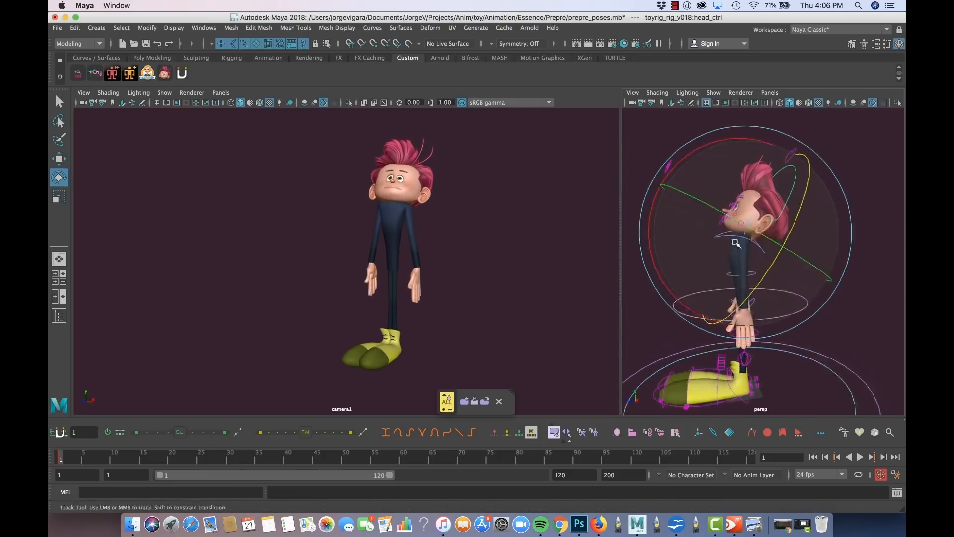
- Raise the character's left shoulder by moving its shoulder control upward
alt+right_drag(739, 242, 740, 240)
alt+middle_drag(739, 240, 753, 243)
drag(753, 242, 752, 245)
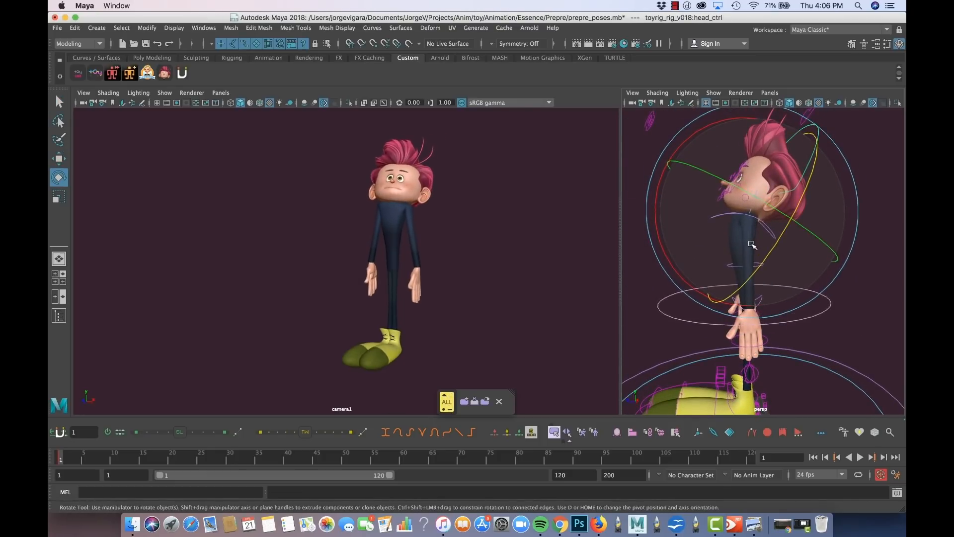
key(w)
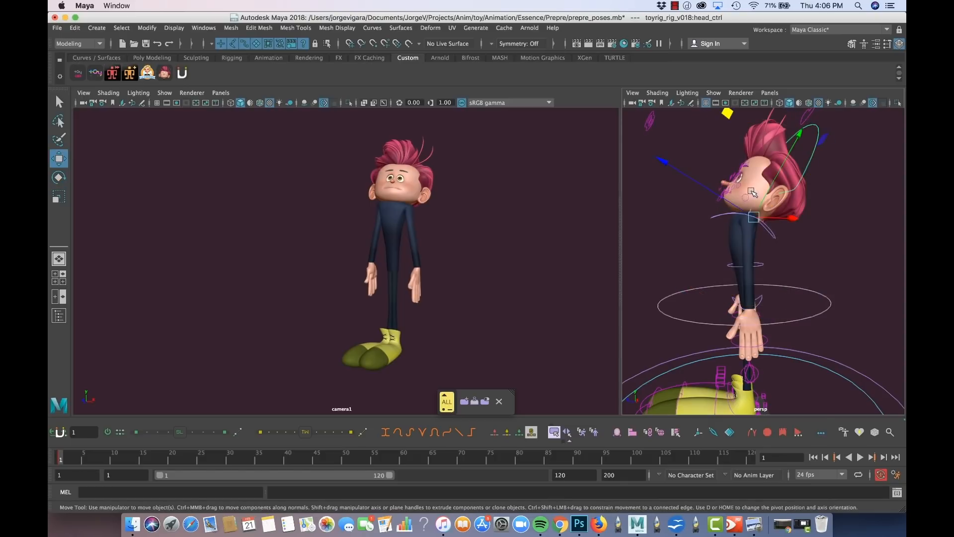
alt+drag(750, 190, 731, 212)
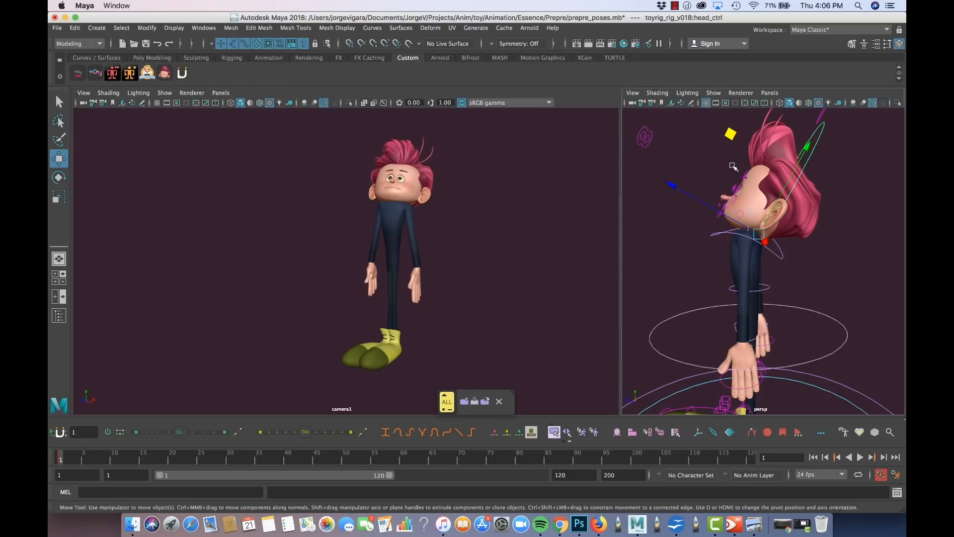
mouse_move(735, 144)
middle_down()
mouse_move(745, 126)
mouse_move(733, 135)
middle_up()
alt+drag(733, 135, 775, 206)
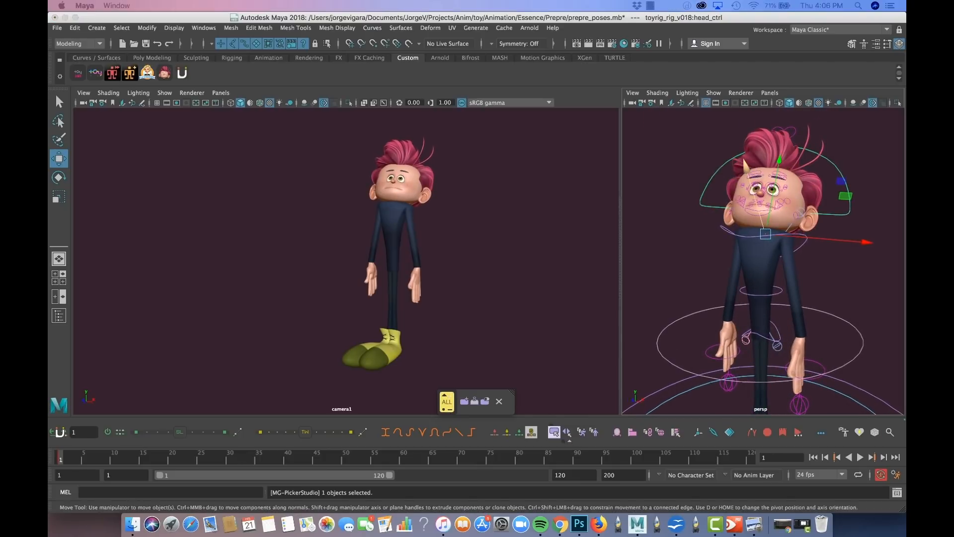
click(847, 194)
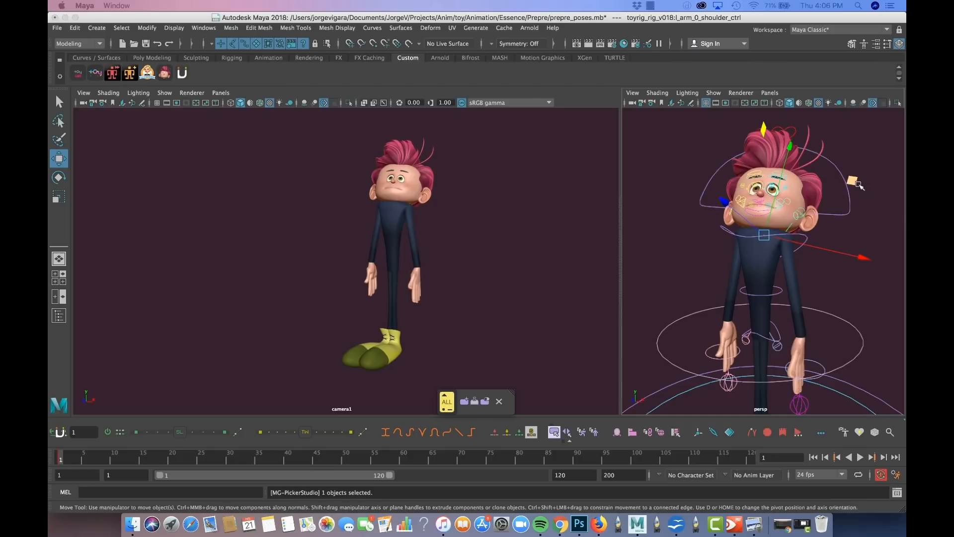
drag(859, 185, 748, 191)
click(698, 121)
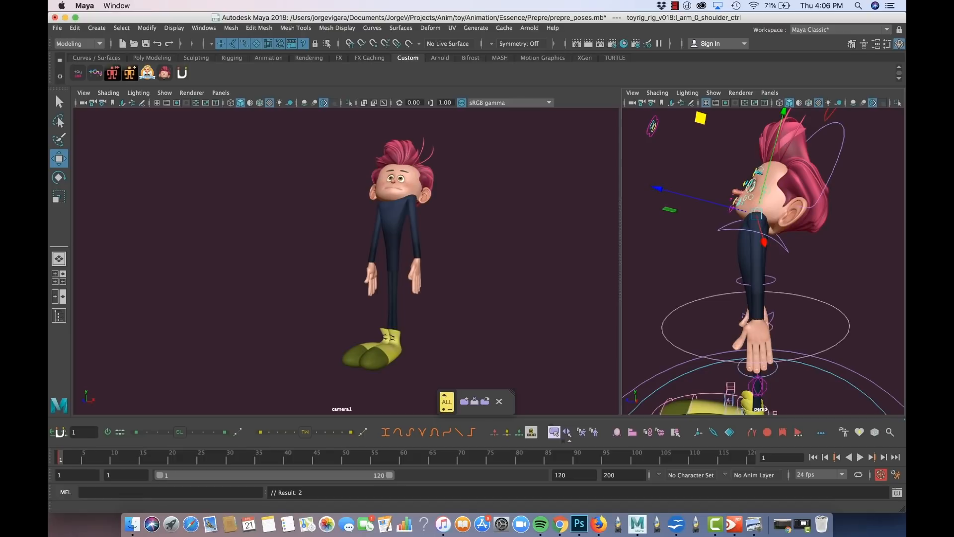
- Bring the creature sketch over the scene, examine its face and upper neck, and move it out of the way
drag(905, 49, 563, 75)
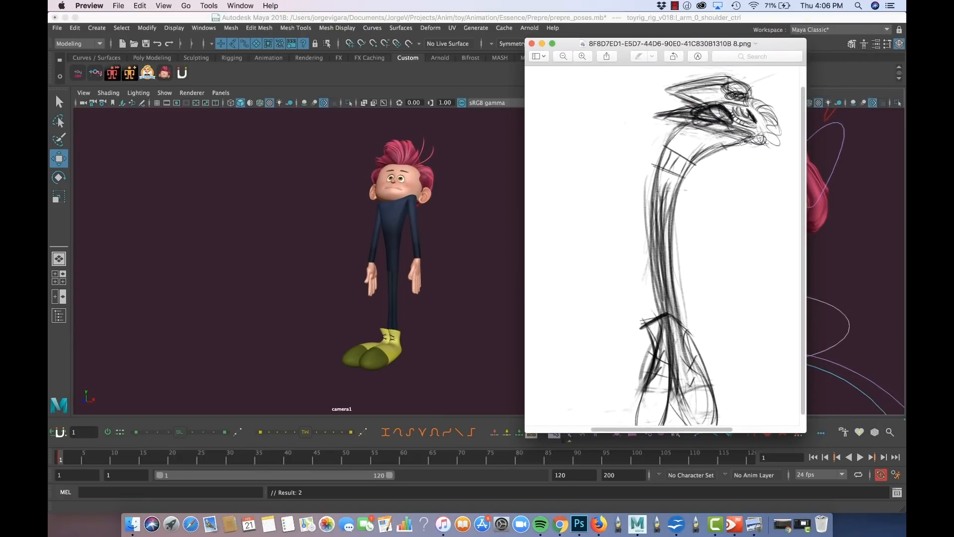
drag(740, 141, 758, 133)
click(743, 165)
drag(549, 48, 905, 50)
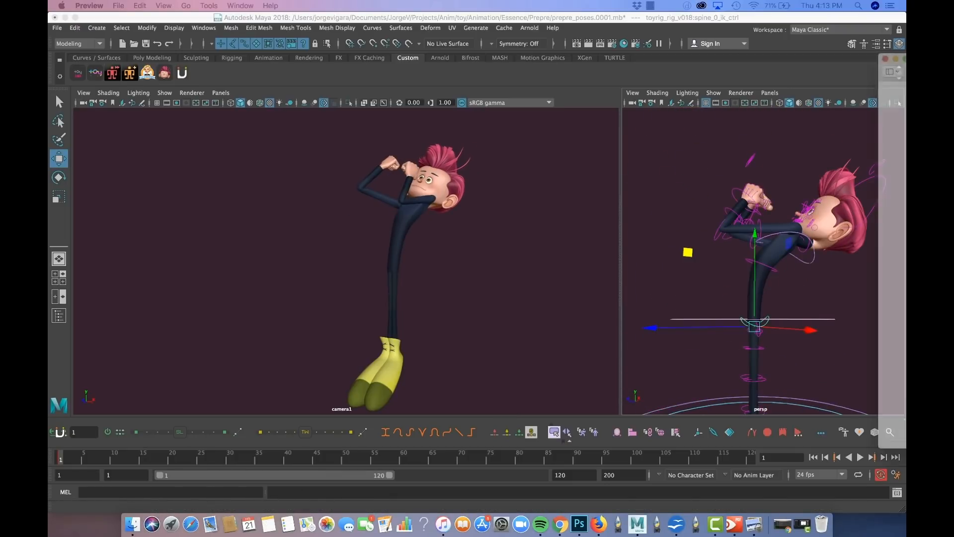
- Mark the area under the creature's head in the sketch as a pose reference, hide Preview and return to Maya
drag(497, 125, 528, 147)
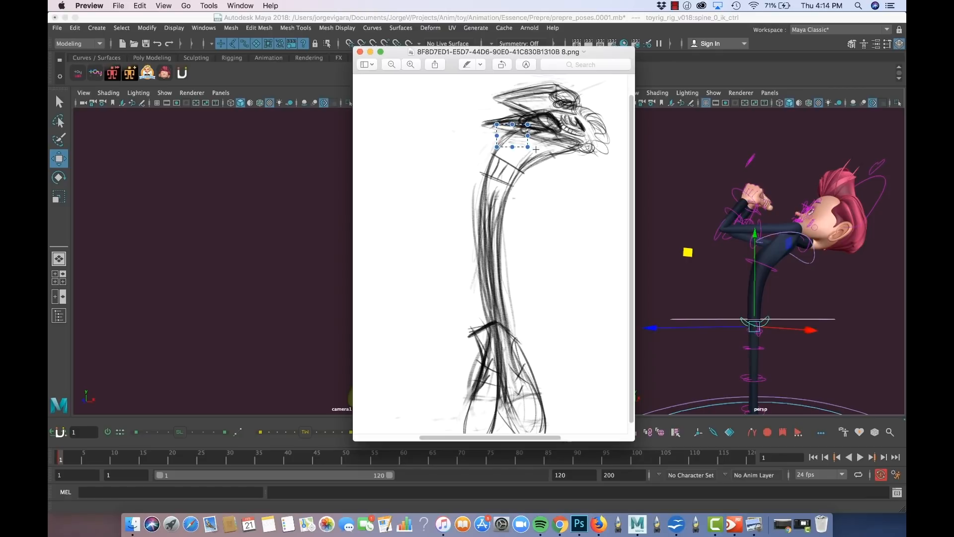
key(super+h)
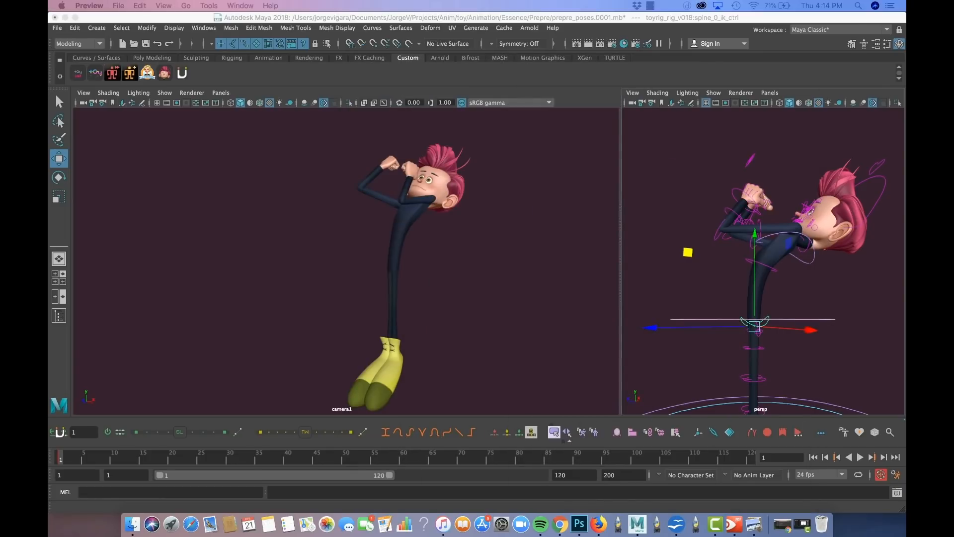
click(655, 284)
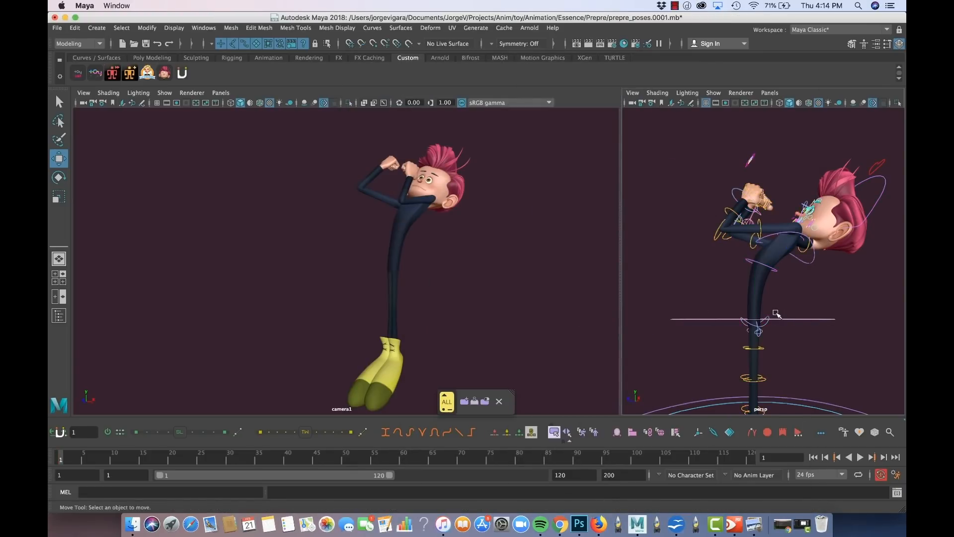
- Move the lower spine control up so the torso bends higher, and dismiss the save reminder
alt+drag(775, 312, 749, 301)
click(761, 309)
drag(684, 250, 681, 205)
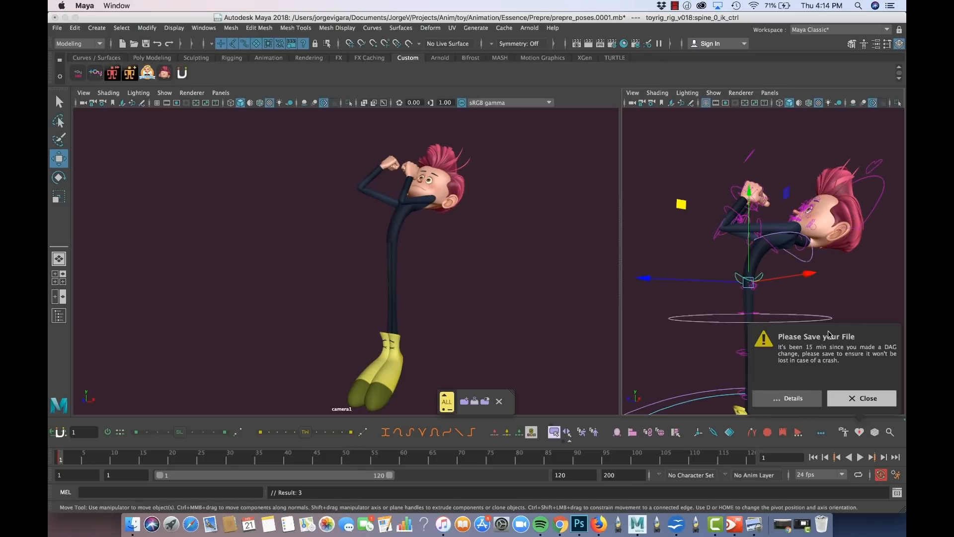
click(862, 399)
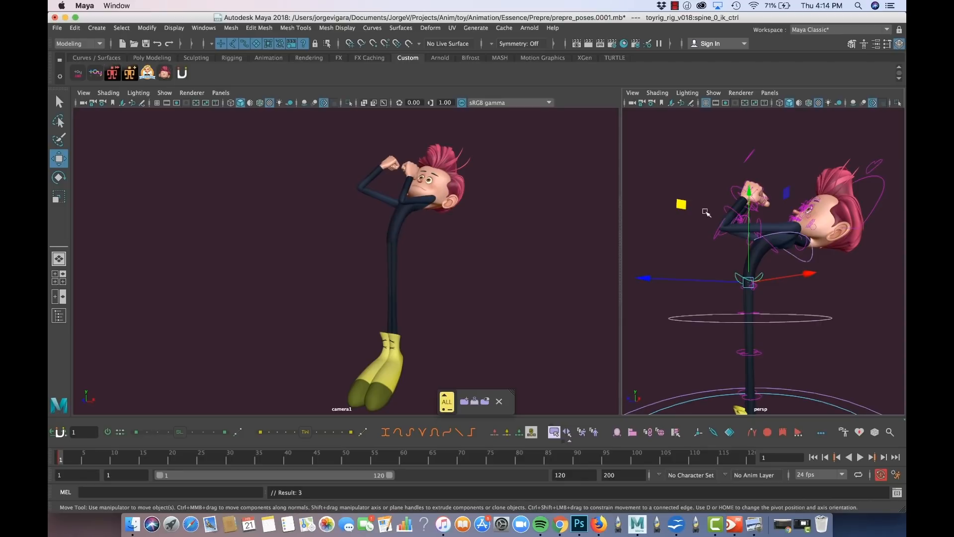
- Rotate the upper spine control to about -6.7, 19.1, -22.4 degrees so the chest twists and tilts
alt+drag(842, 285, 815, 257)
click(802, 249)
key(e)
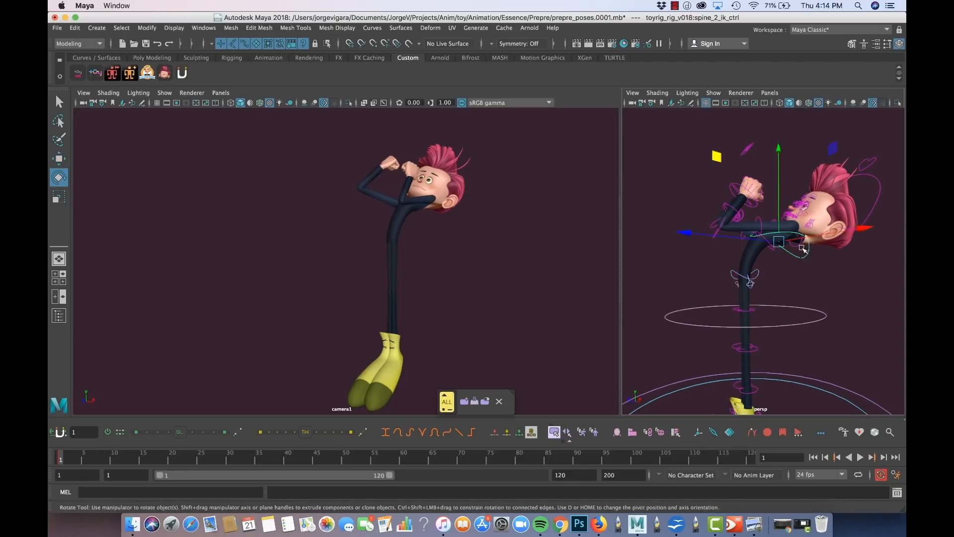
drag(805, 223, 805, 260)
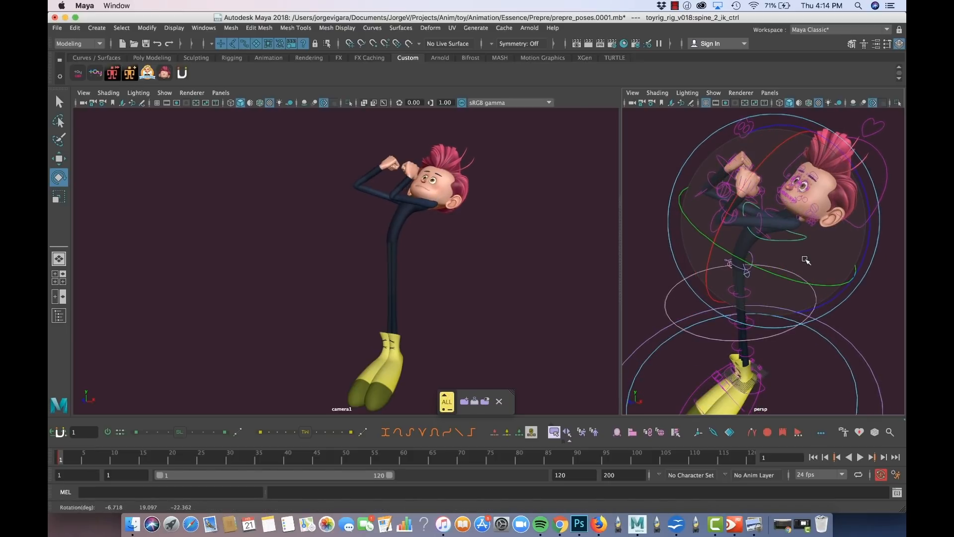
alt+middle_drag(798, 255, 790, 232)
click(646, 244)
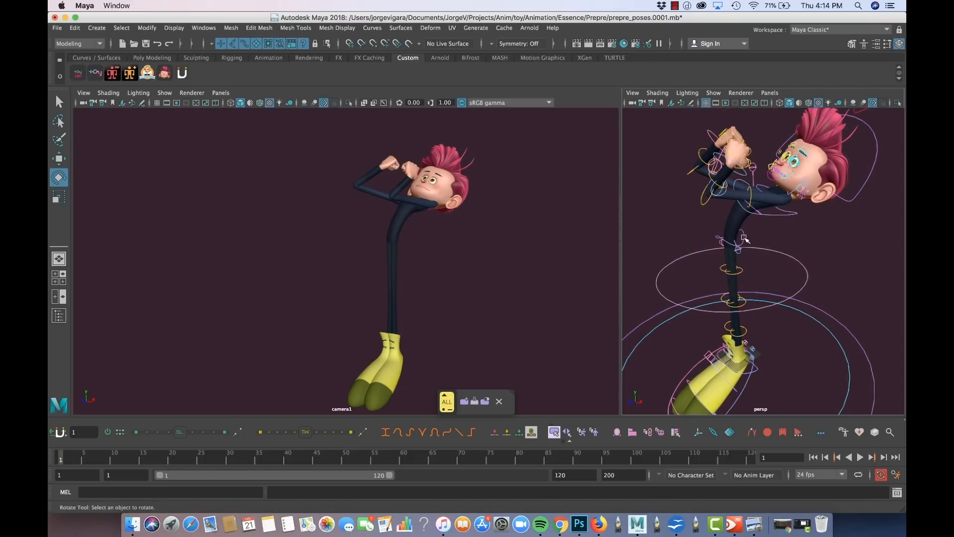
- Twist the torso by rotating the lower and middle spine controls, turning the middle one about -17 degrees in Y
click(753, 271)
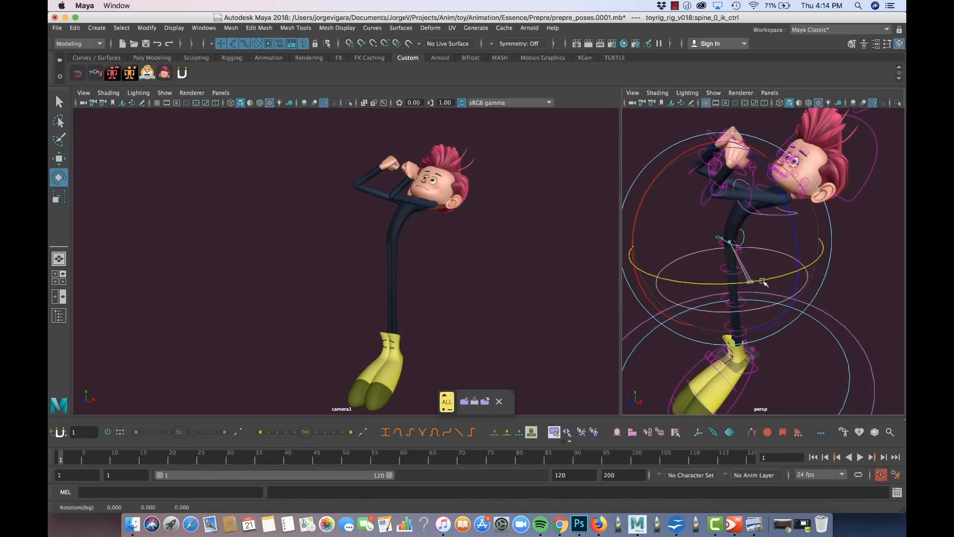
drag(763, 282, 771, 282)
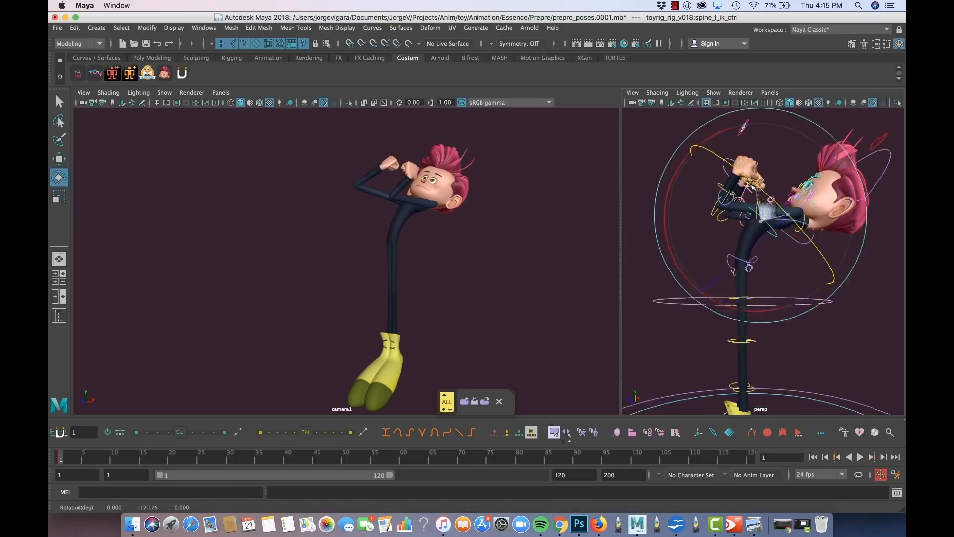
key(w)
key(e)
key(w)
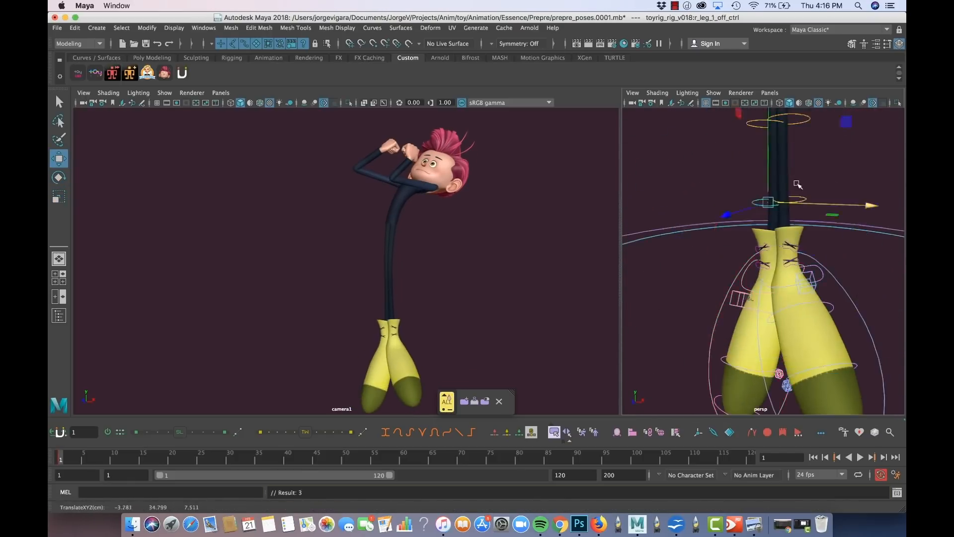
- Move and rotate the leg controls so the two boots come together, pointing downward
click(837, 318)
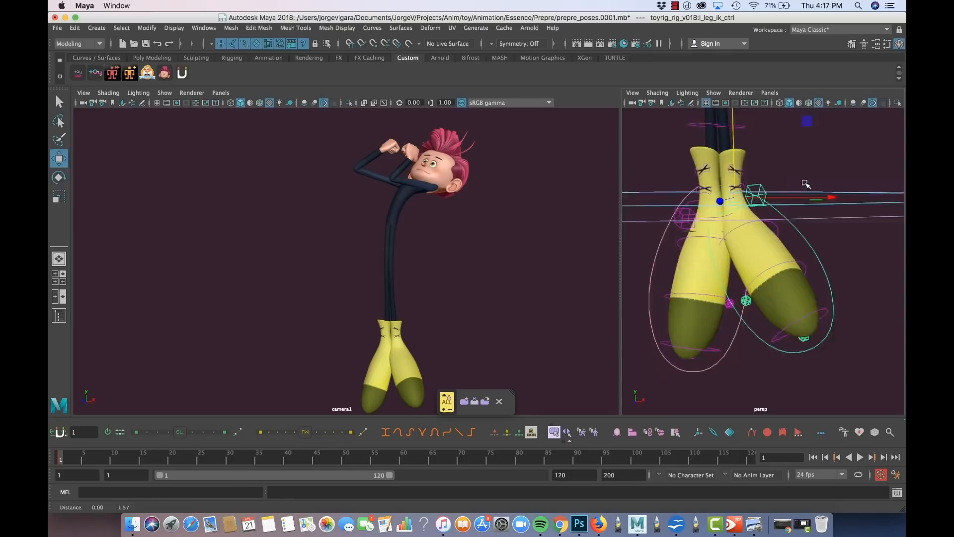
alt+drag(805, 186, 735, 225)
key(e)
key(w)
key(e)
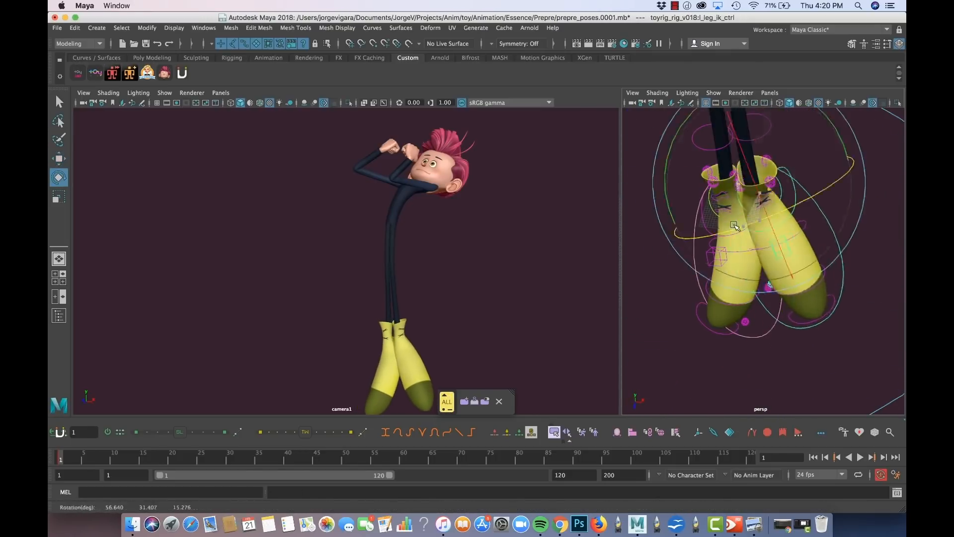
key(w)
click(806, 216)
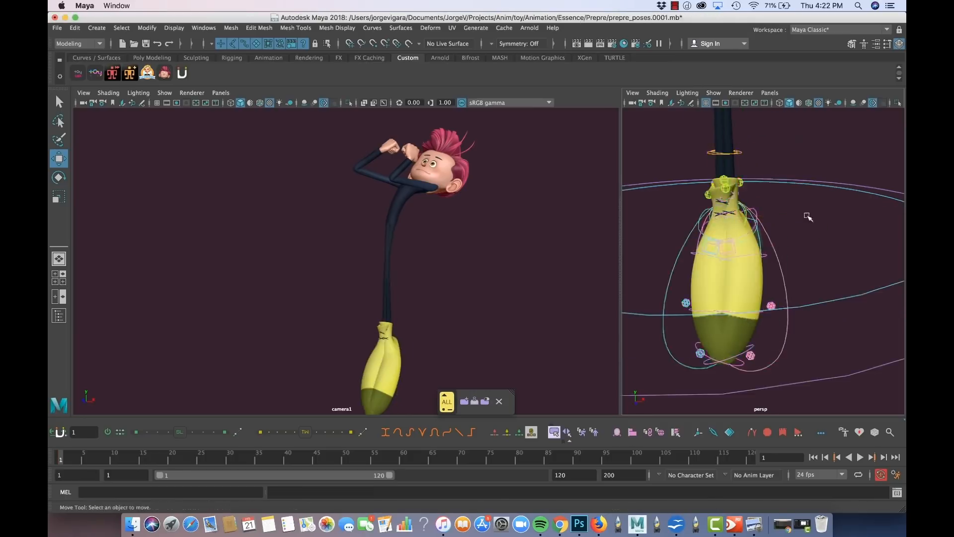
- Splay the boots into an inverted V and rotate the left toe control about 3.8 degrees in Z
key(e)
key(w)
alt+drag(775, 219, 820, 187)
key(e)
drag(783, 323, 803, 312)
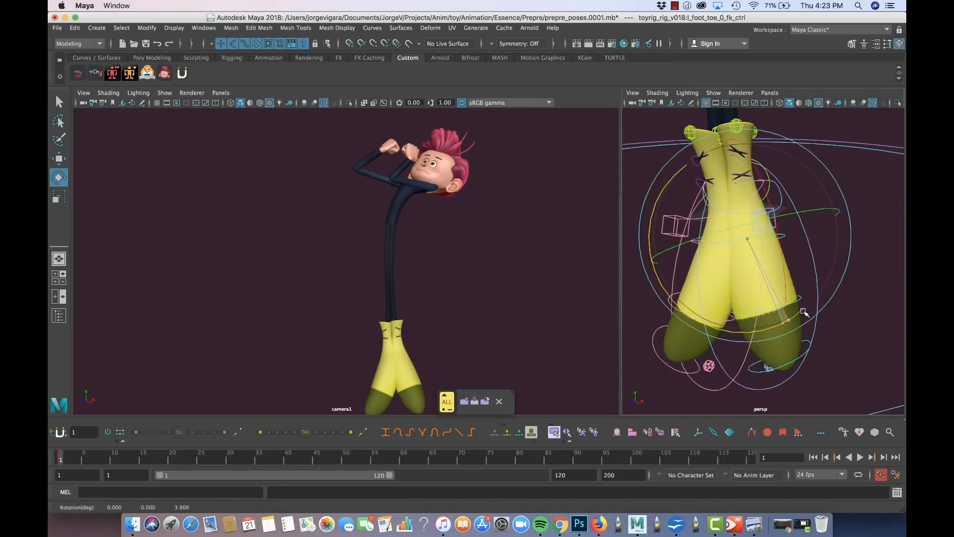
key(w)
key(e)
- Rotate the head control to about -36.7, -8.6, -16.6 degrees so the head tips farther back
drag(683, 188, 706, 141)
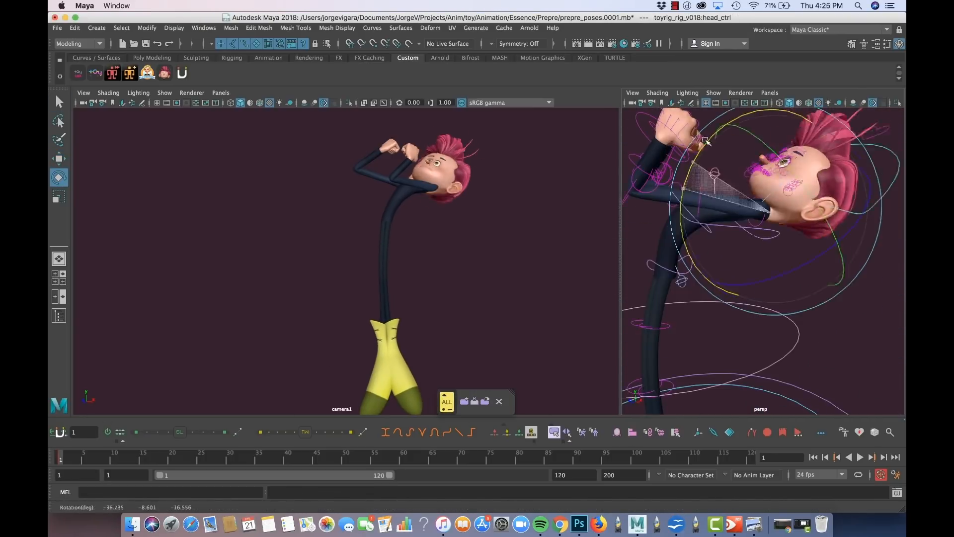
key(w)
key(e)
drag(857, 285, 681, 166)
key(w)
key(e)
key(w)
key(e)
- Place the left fist by the chin and rotate the head to about -43.3, -6.7, -41 degrees
click(745, 398)
key(w)
drag(654, 136, 685, 136)
key(e)
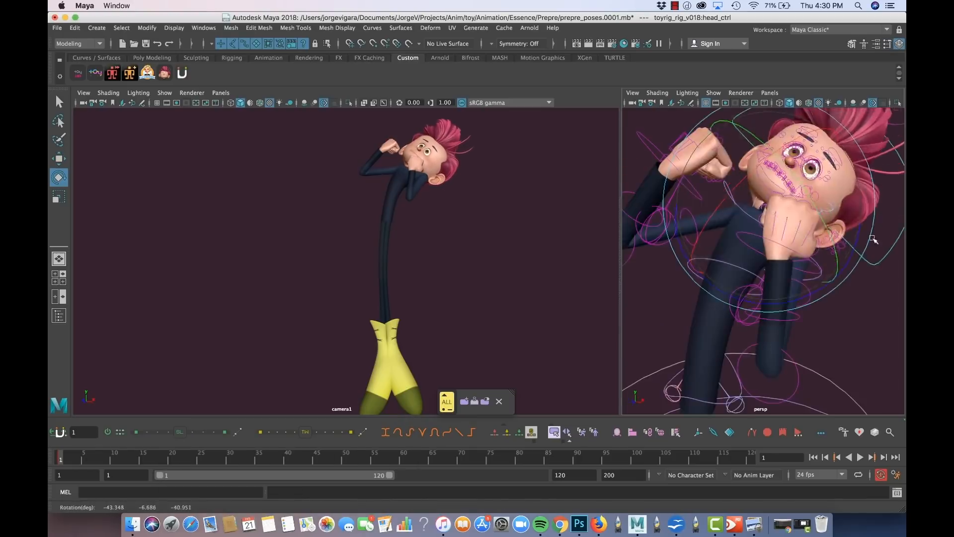
- Raise and rotate the right hand above the head, and reposition the left arm's elbow control
key(w)
key(e)
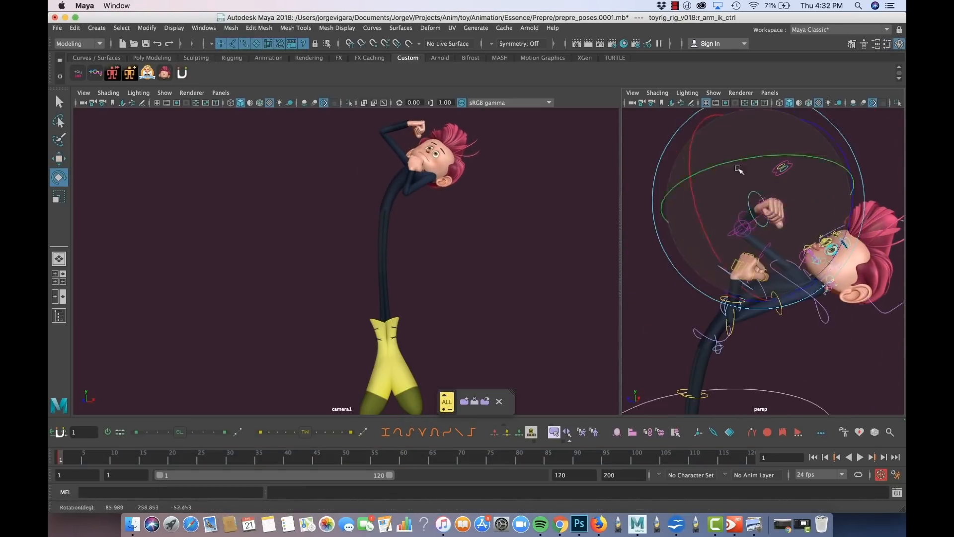
key(w)
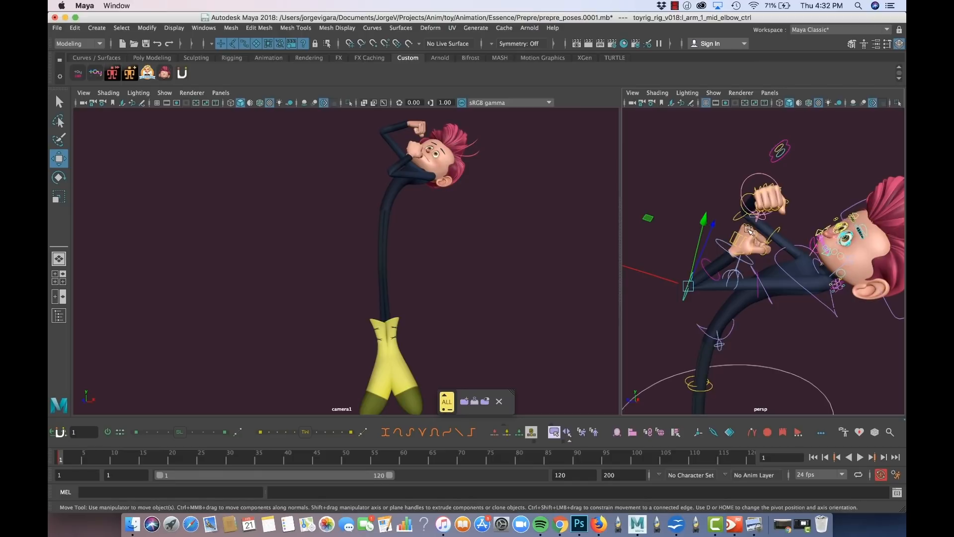
- Examine the head and face from several angles in the perspective view
alt+drag(862, 266, 874, 267)
scroll(875, 266, up, 5)
alt+middle_drag(875, 267, 775, 309)
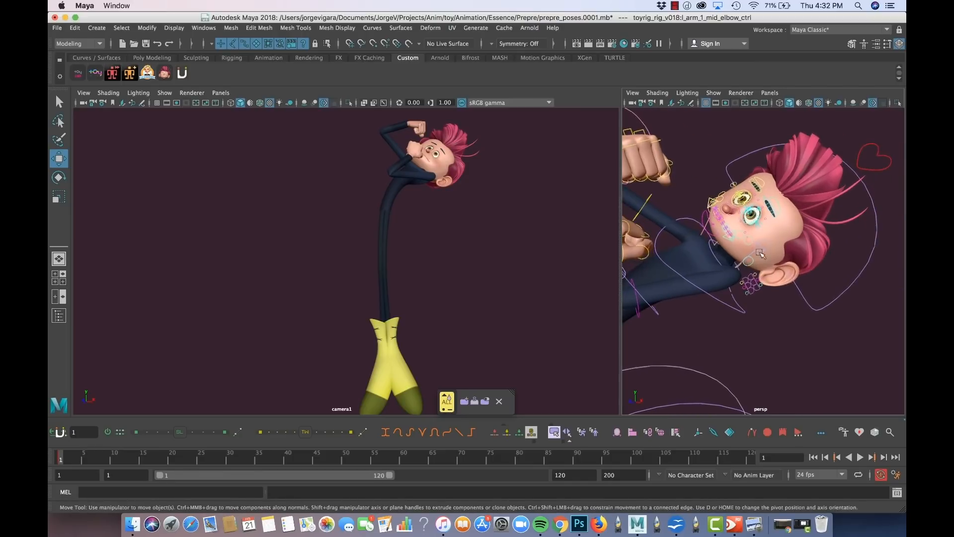
scroll(755, 304, up, 2)
alt+drag(737, 301, 767, 341)
scroll(751, 328, down, 3)
click(756, 343)
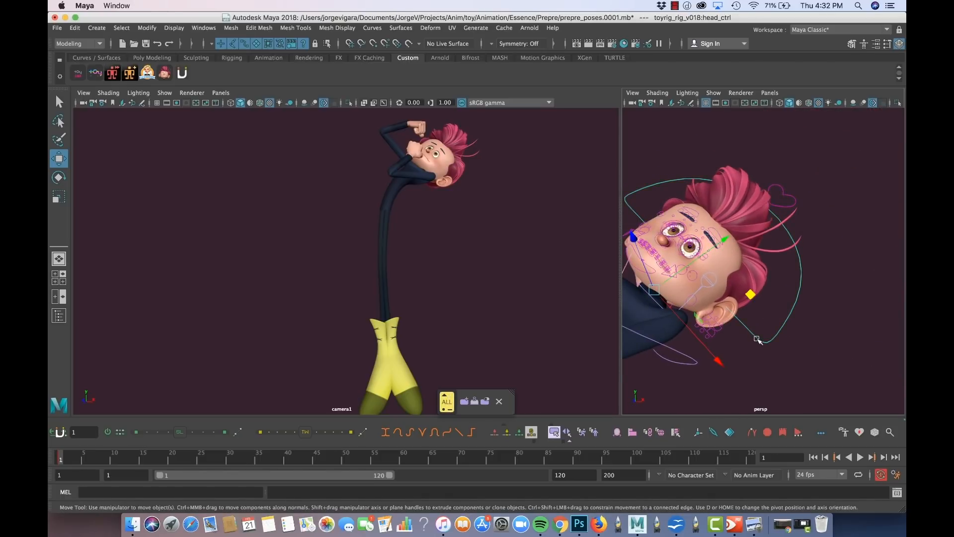
alt+drag(699, 291, 748, 307)
alt+right_drag(736, 294, 760, 304)
alt+middle_drag(731, 303, 826, 305)
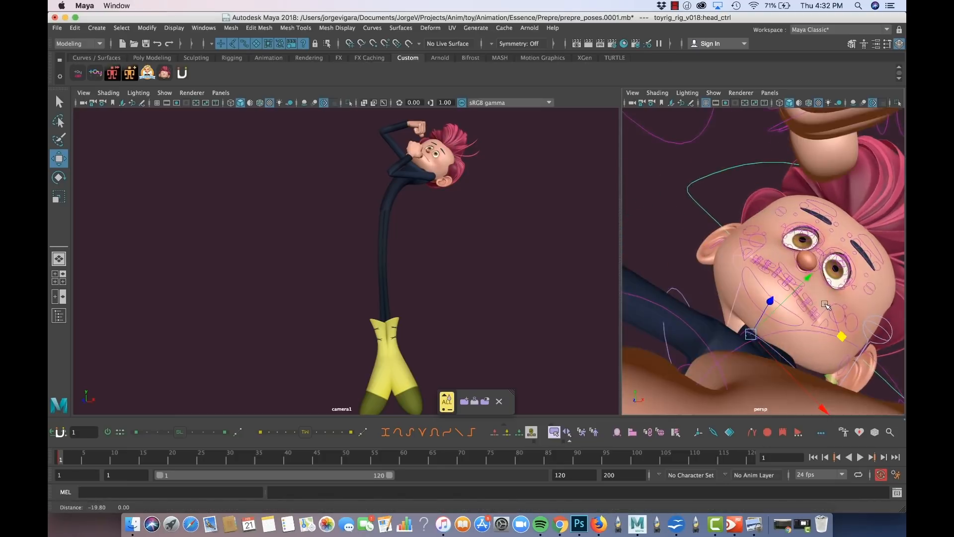
alt+drag(825, 304, 604, 252)
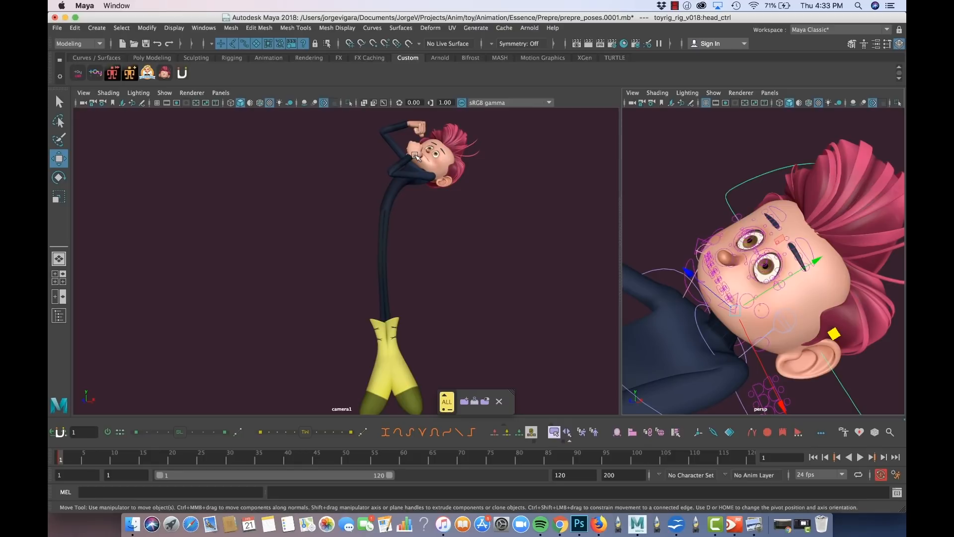
- Close both of the character's eyes, and undo the trial move of the left eye control
key(e)
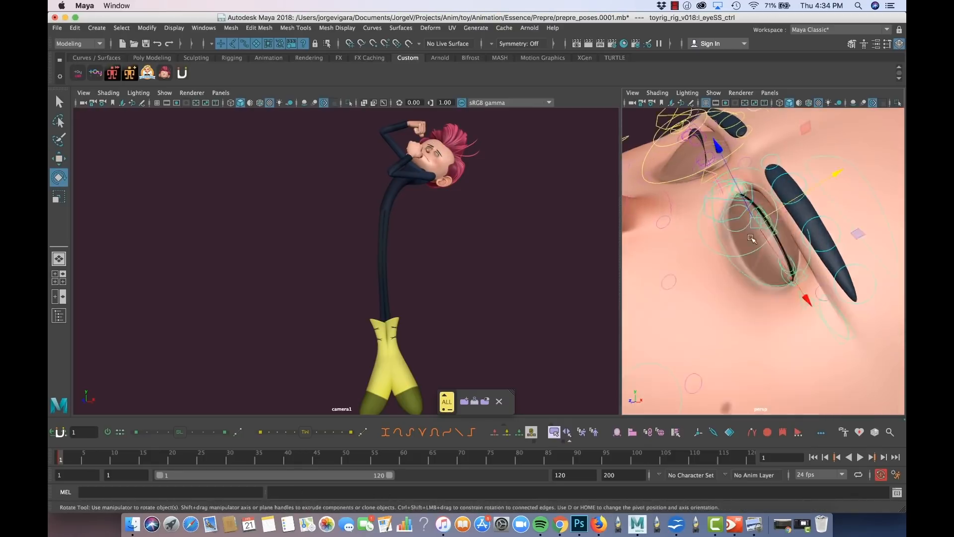
key(w)
drag(844, 290, 852, 288)
key(super+z)
alt+drag(785, 298, 851, 271)
alt+drag(794, 283, 770, 293)
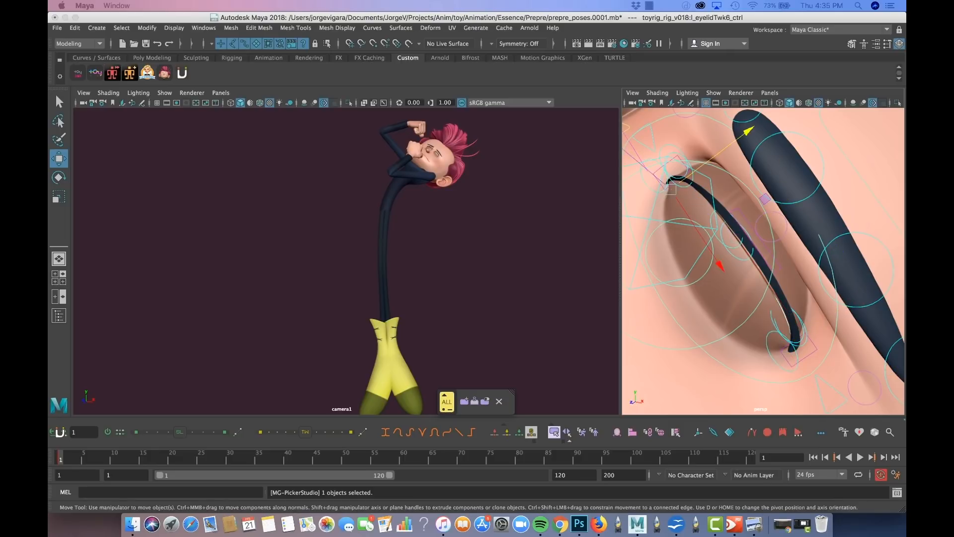
- Refine the closed left eyelid's curve with its eyelid tweak controls, undoing the first adjustment
click(863, 297)
drag(863, 297, 901, 287)
key(super+z)
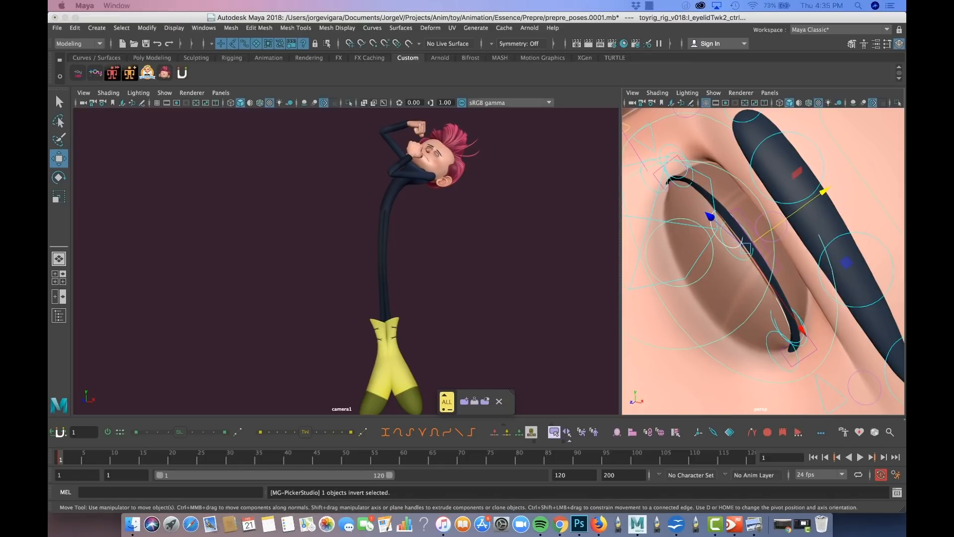
drag(803, 205, 821, 236)
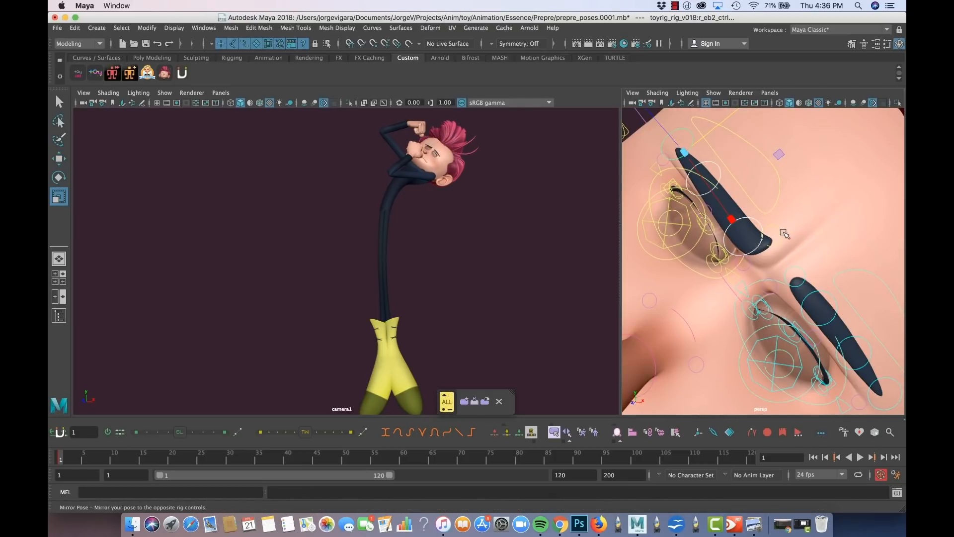
- Nudge the control at the inner end of the right eyebrow slightly up the forehead in small adjustments
click(778, 238)
alt+drag(778, 238, 770, 259)
key(w)
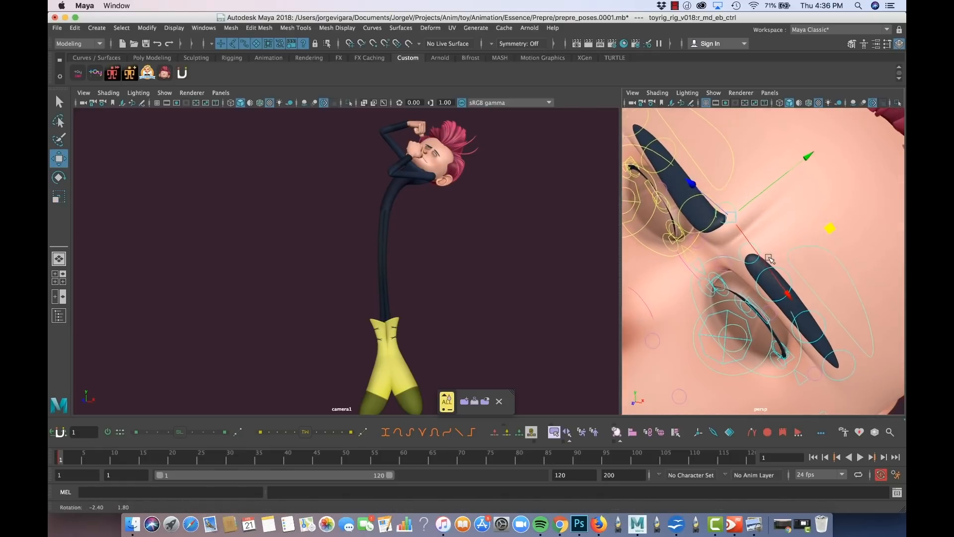
click(831, 227)
drag(835, 226, 836, 225)
click(710, 222)
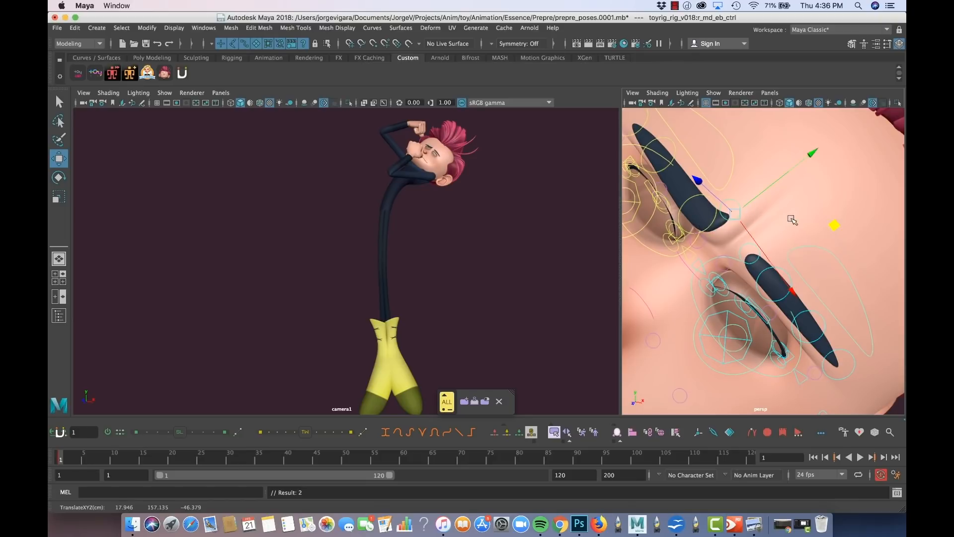
alt+drag(752, 226, 774, 213)
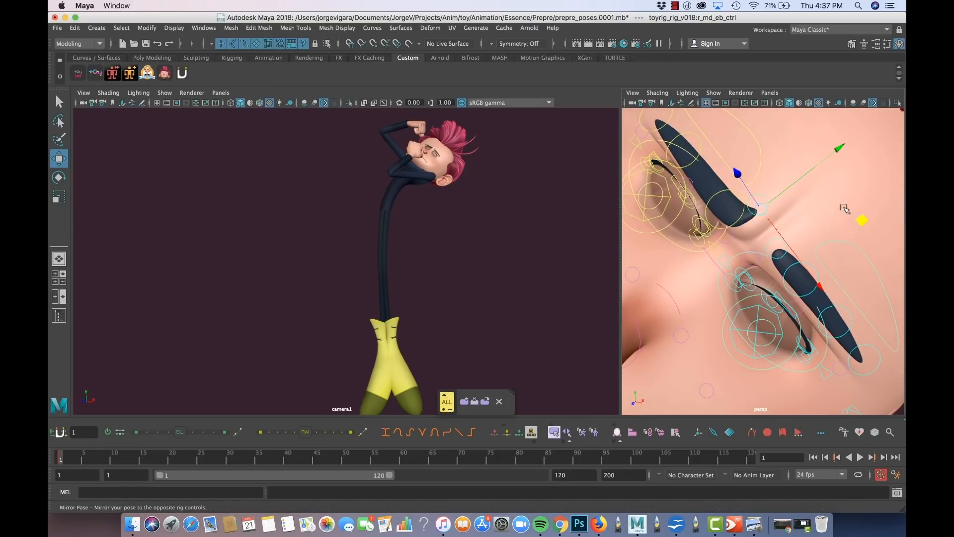
click(862, 220)
middle_drag(862, 222, 865, 219)
alt+drag(759, 249, 760, 248)
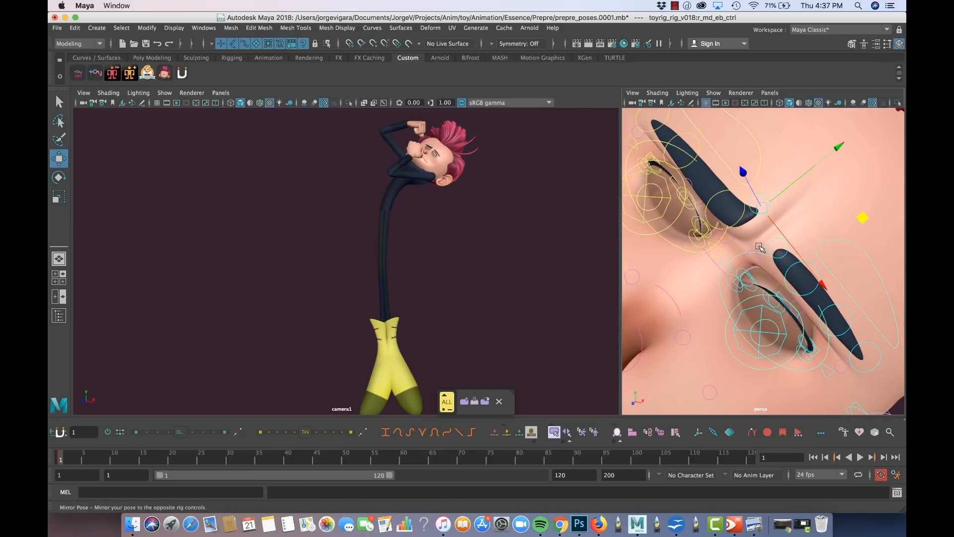
- Scale the right eyebrow's segment controls to adjust the thickness of the brow shape
click(698, 143)
alt+drag(697, 143, 684, 136)
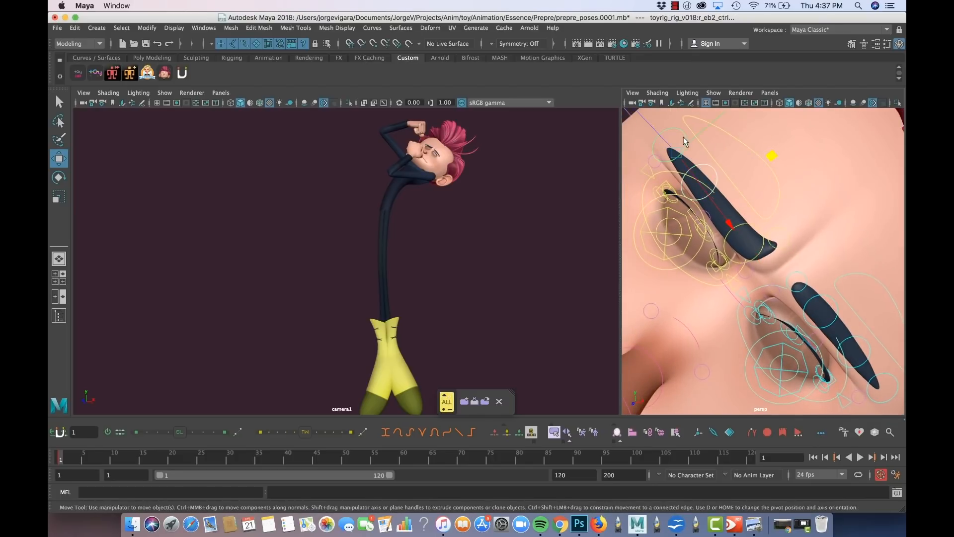
click(753, 229)
key(r)
drag(810, 199, 836, 183)
alt+drag(779, 248, 776, 245)
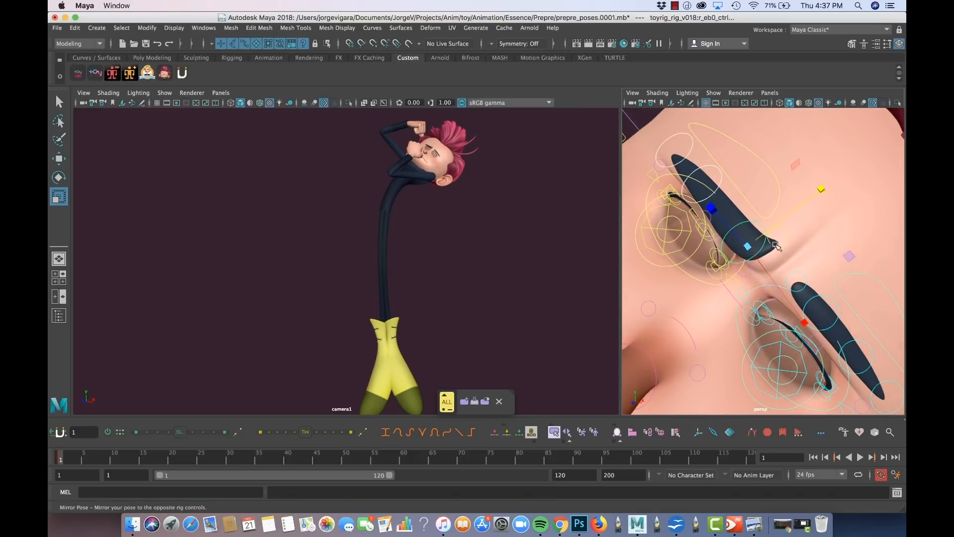
- Rotate the whole right eyebrow control about -3.8 degrees in Z and shift it slightly into place
click(738, 190)
key(e)
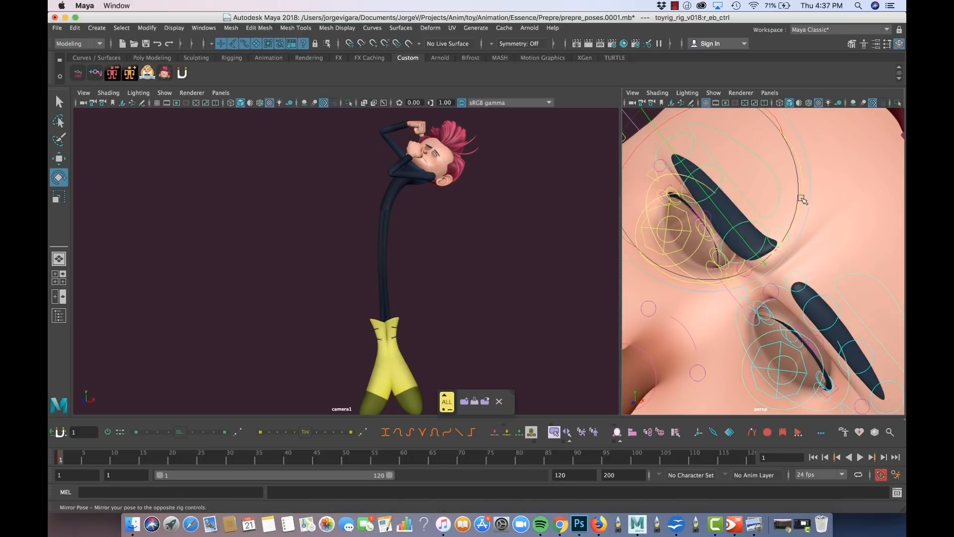
drag(798, 198, 800, 201)
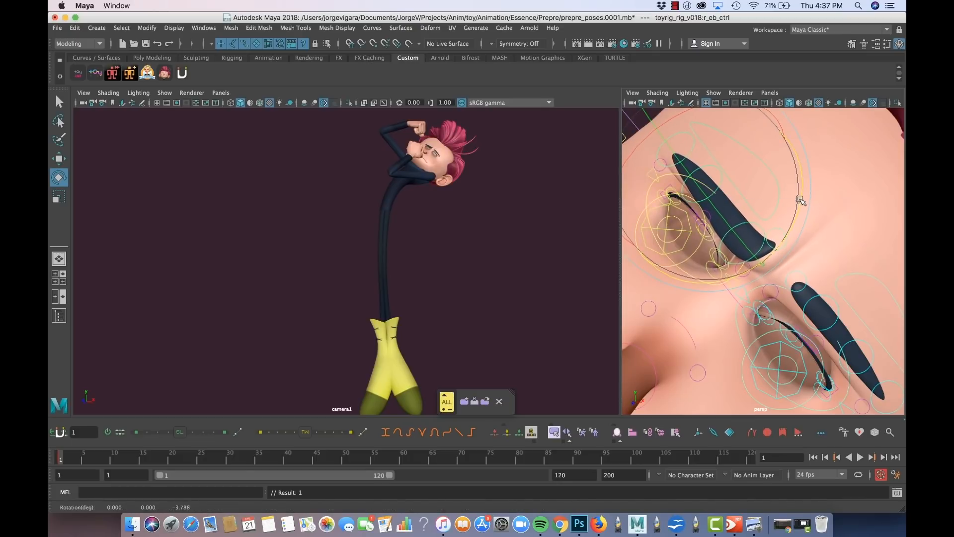
key(w)
alt+drag(735, 219, 740, 217)
drag(811, 201, 815, 203)
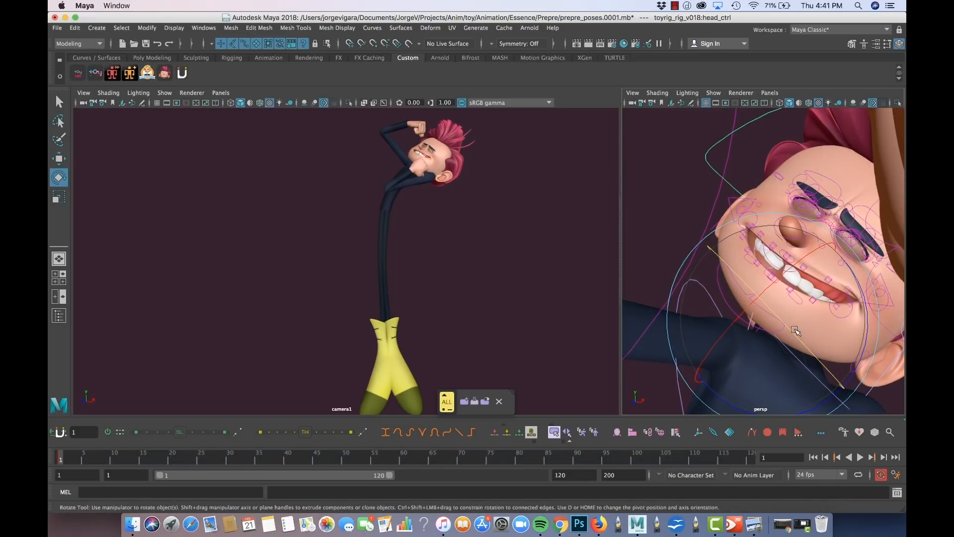
- Move the upper lip control up and outward from the teeth to reshape the open smile
drag(800, 338, 696, 280)
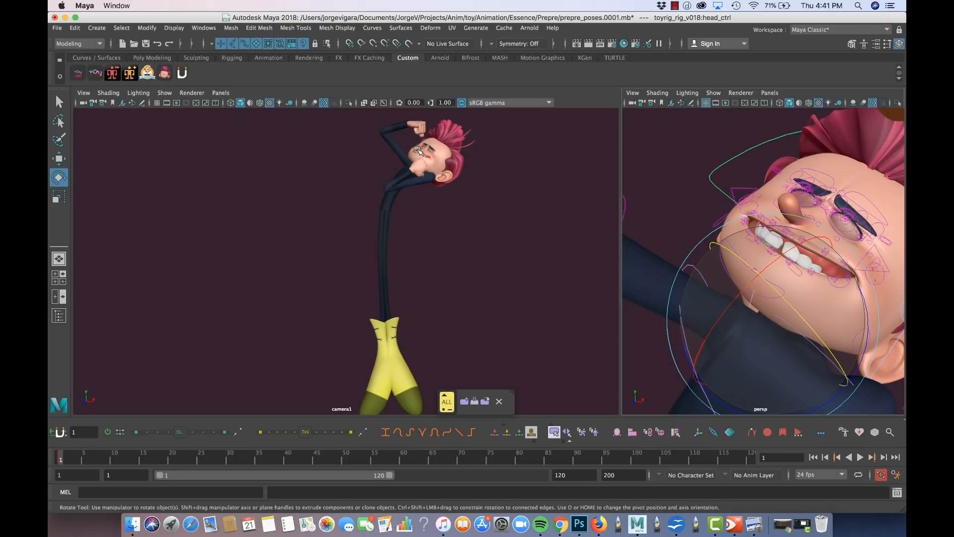
alt+drag(814, 280, 768, 210)
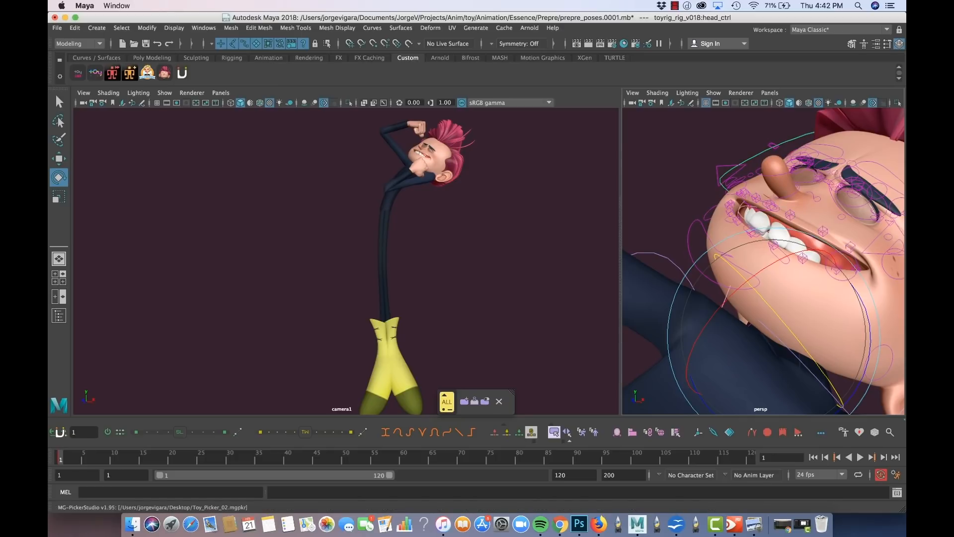
key(w)
alt+drag(788, 178, 794, 134)
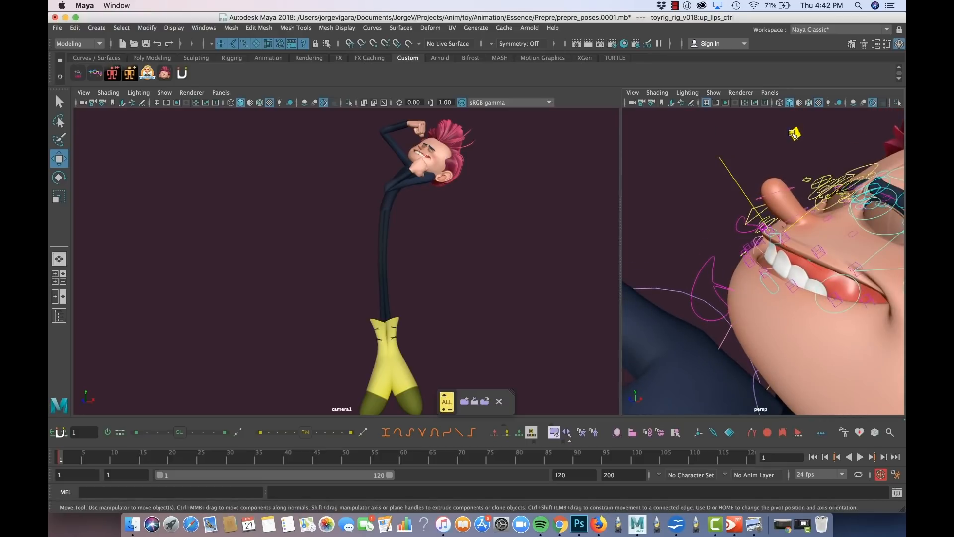
middle_drag(794, 134, 767, 113)
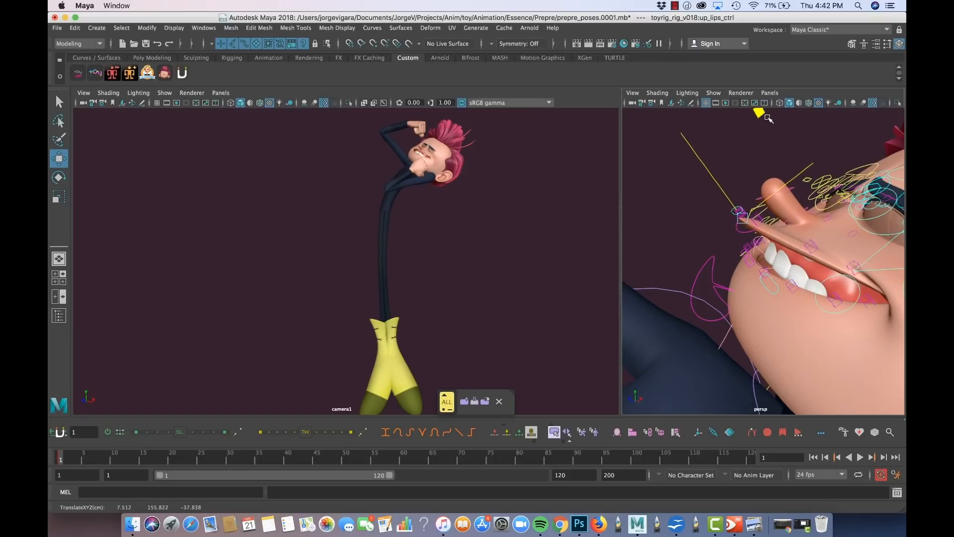
- Try to move the right front cheek control beside the mouth corner
alt+drag(769, 117, 795, 250)
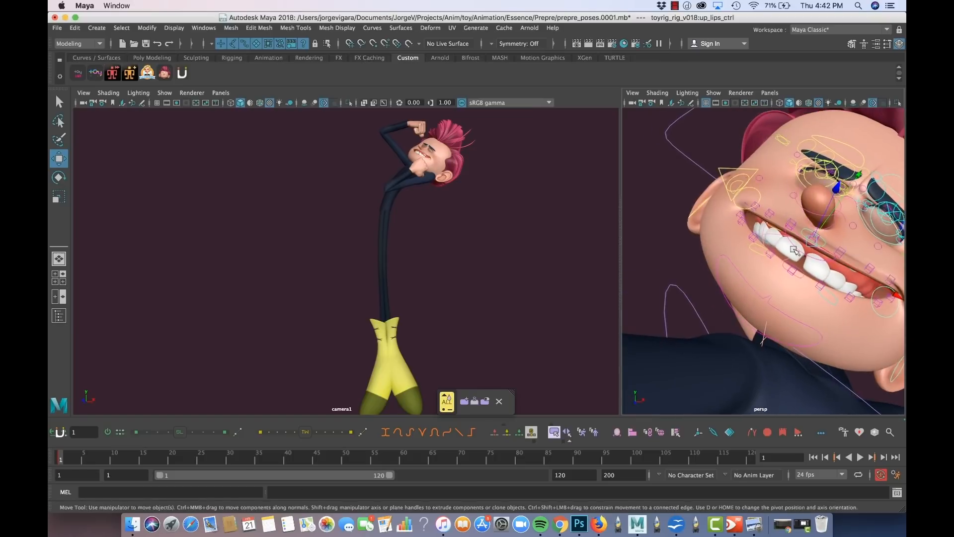
click(759, 190)
alt+drag(759, 190, 762, 211)
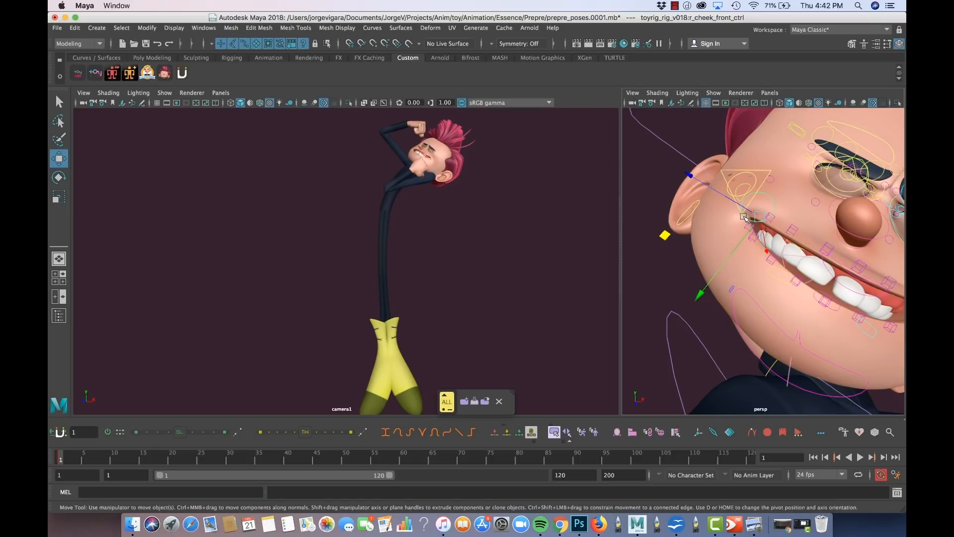
mouse_move(749, 219)
alt+mouse_down()
mouse_move(741, 228)
mouse_move(737, 217)
alt+mouse_up()
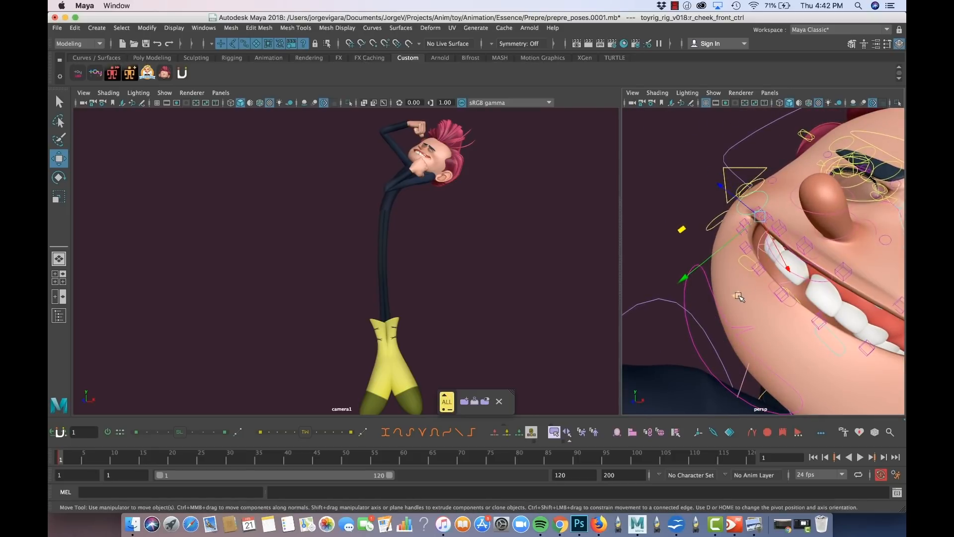
drag(740, 297, 748, 297)
key(z)
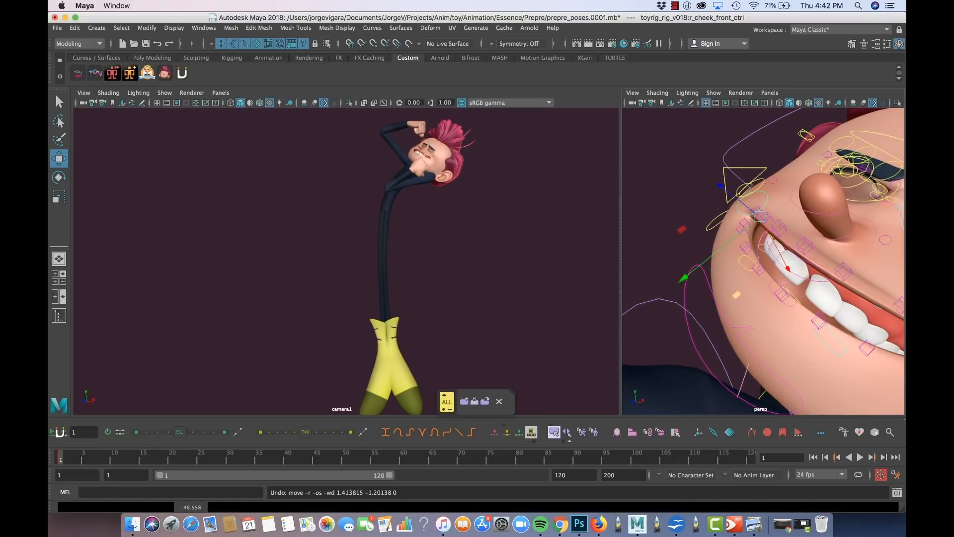
- Shift the right lips control and a neighbouring lip control slightly to refine the open smile
click(745, 189)
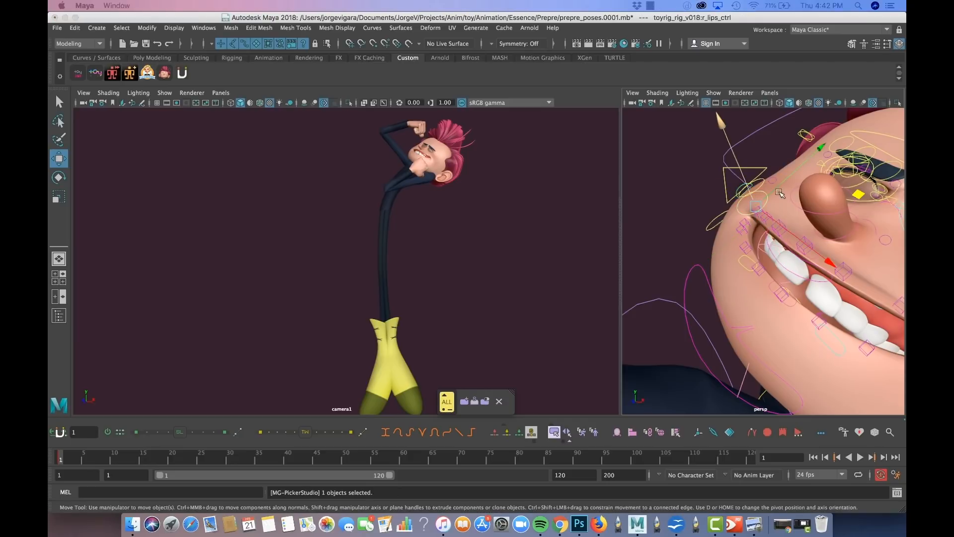
alt+drag(784, 187, 716, 192)
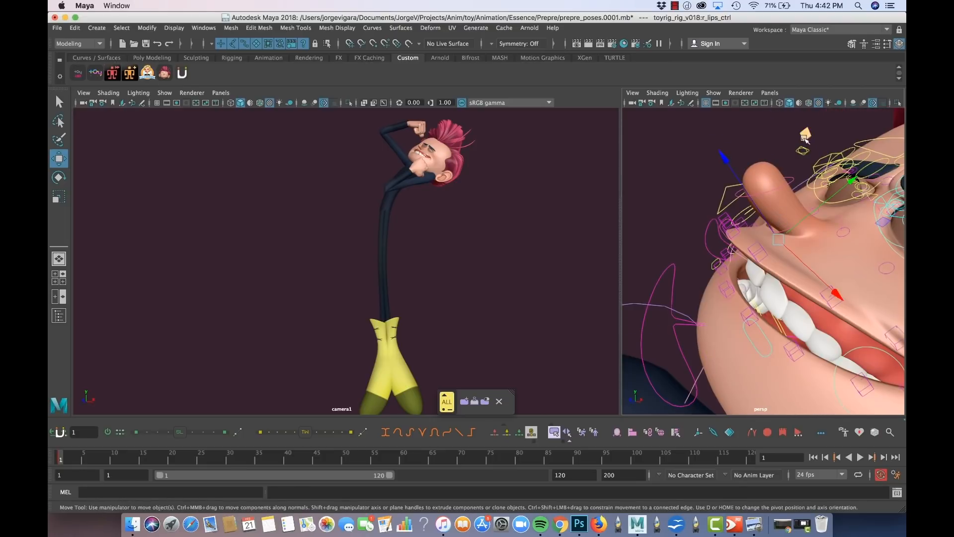
drag(804, 137, 808, 138)
alt+drag(716, 208, 790, 216)
click(779, 258)
mouse_move(818, 183)
mouse_down()
mouse_move(805, 153)
mouse_move(807, 177)
mouse_up()
mouse_move(789, 217)
alt+mouse_down()
mouse_move(790, 199)
mouse_move(782, 212)
mouse_move(778, 204)
alt+mouse_up()
- Key the pose with its tilted head on all rig controls at frame 1 and advance to frame 2
key(e)
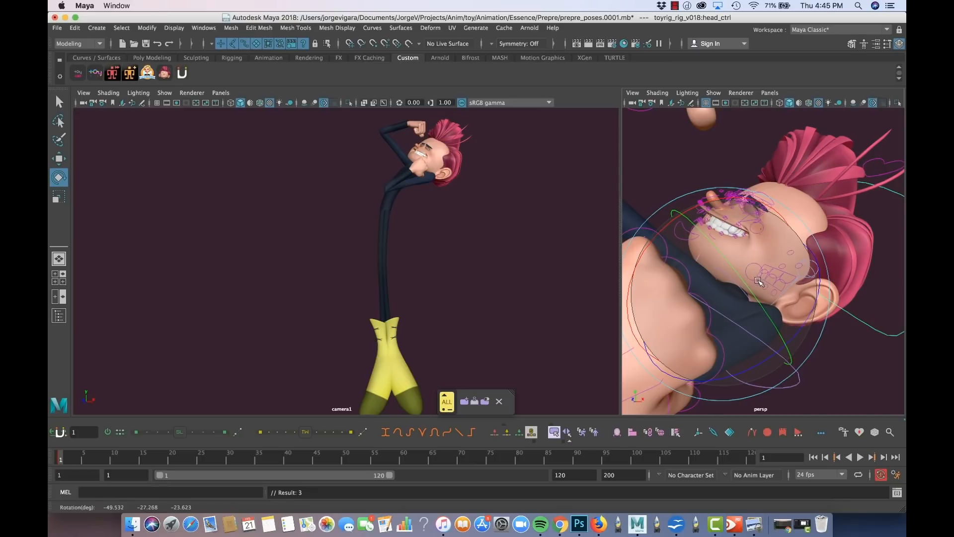
alt+drag(696, 292, 715, 272)
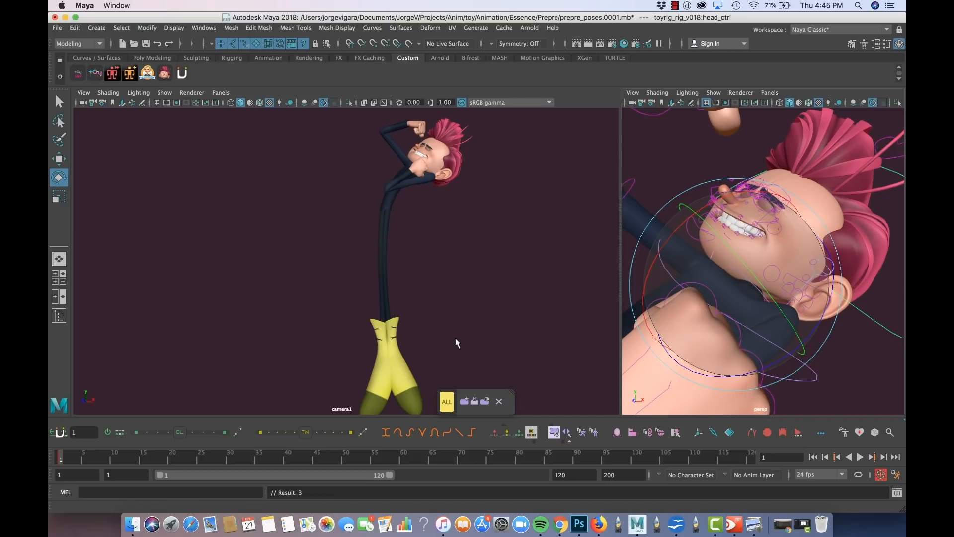
click(447, 404)
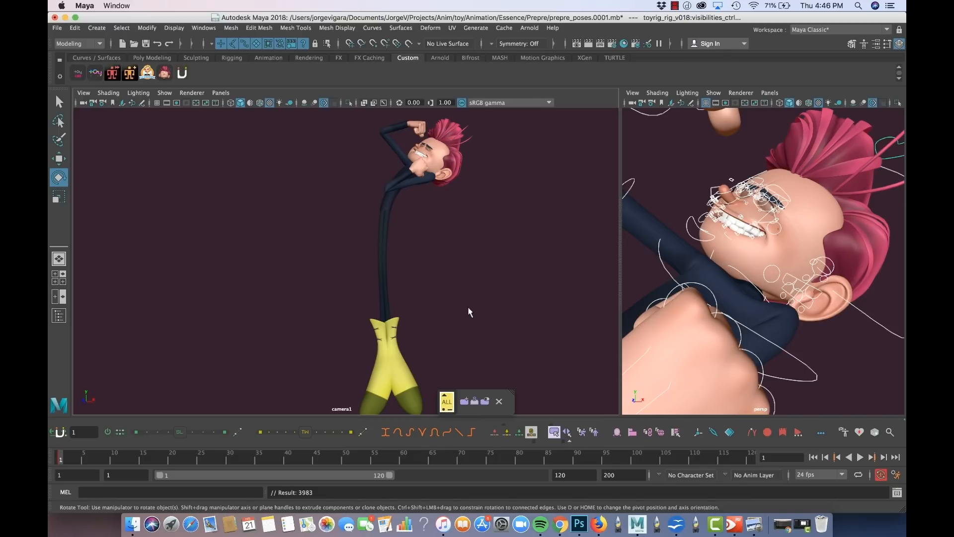
key(alt+period)
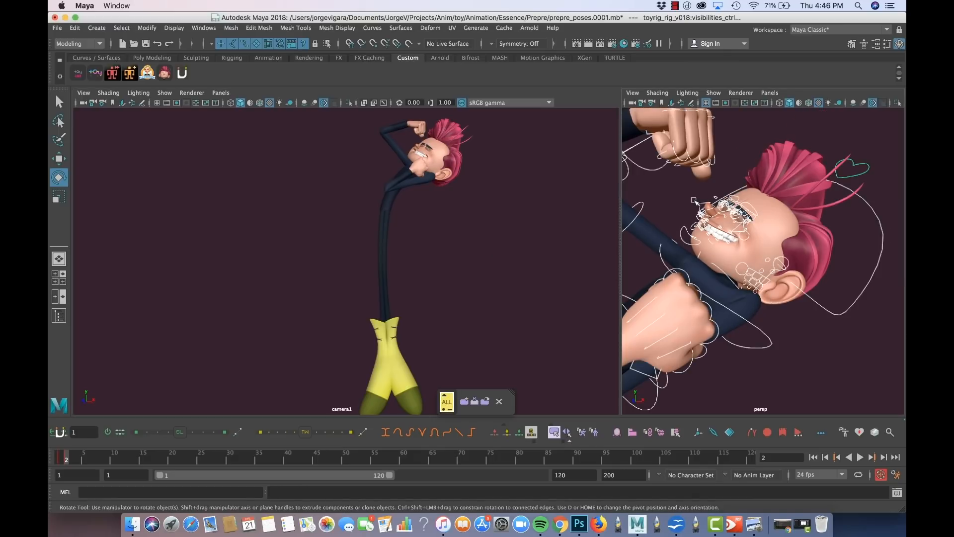
- Rotate the head control on frame 2 and reveal the detailed face and head controls through the heart-shaped visibilities control
click(691, 198)
click(813, 300)
click(811, 300)
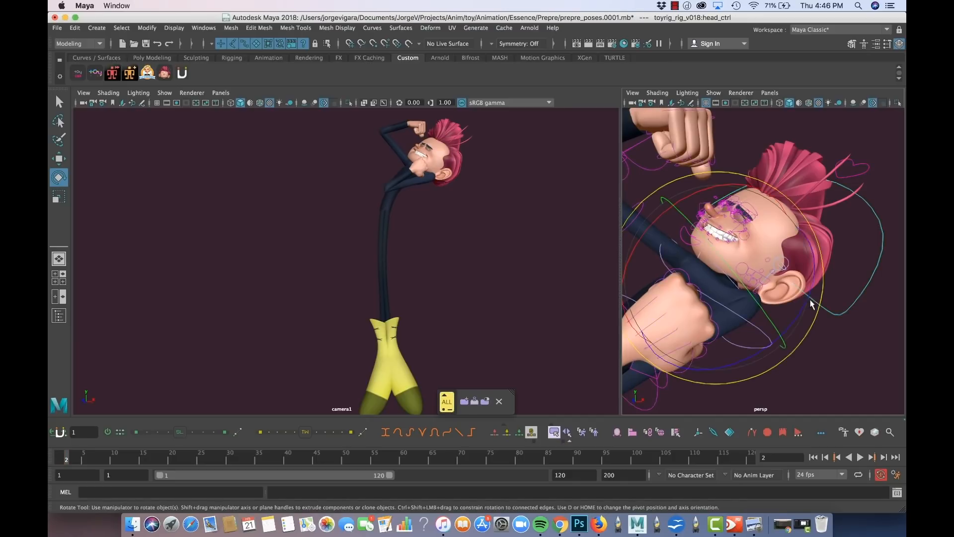
drag(759, 303, 805, 234)
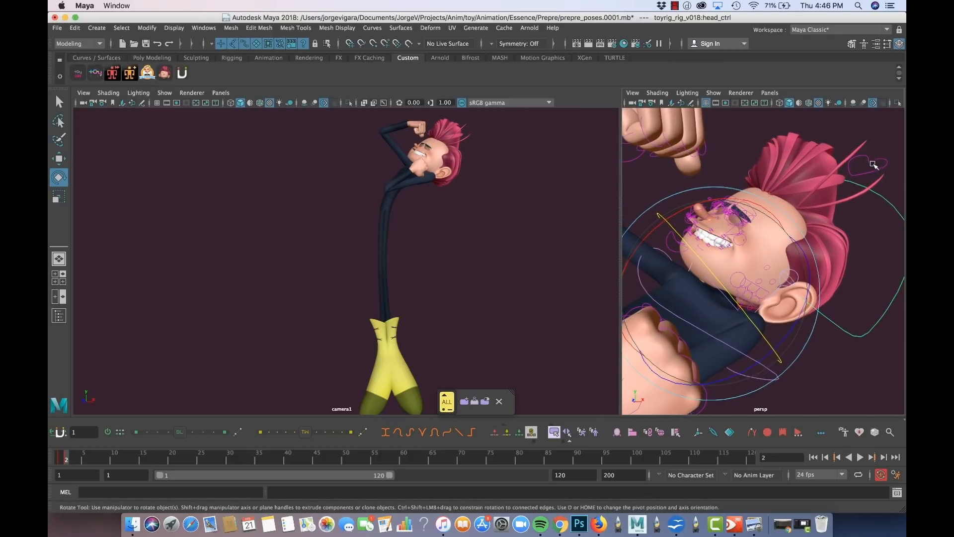
click(873, 162)
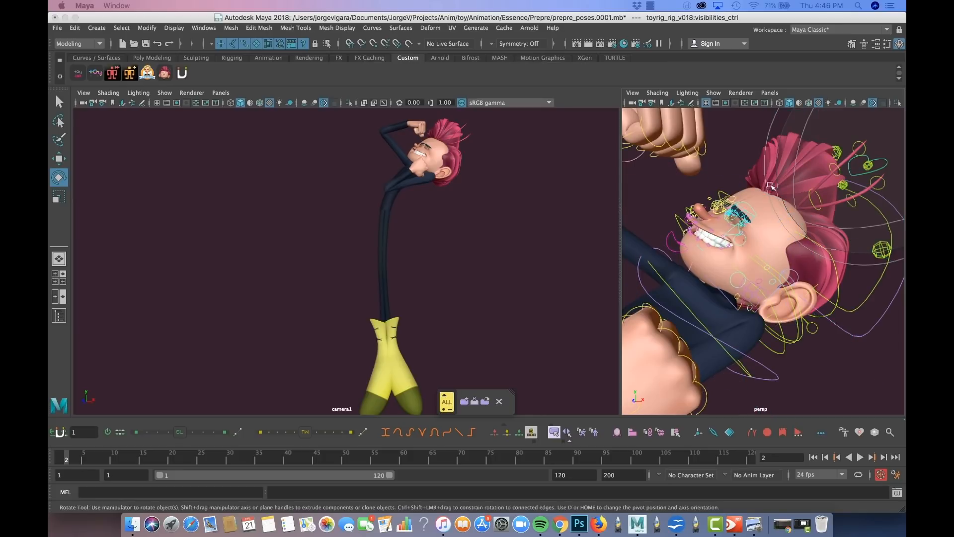
- Try to rotate the upper head squash-and-stretch control
click(837, 275)
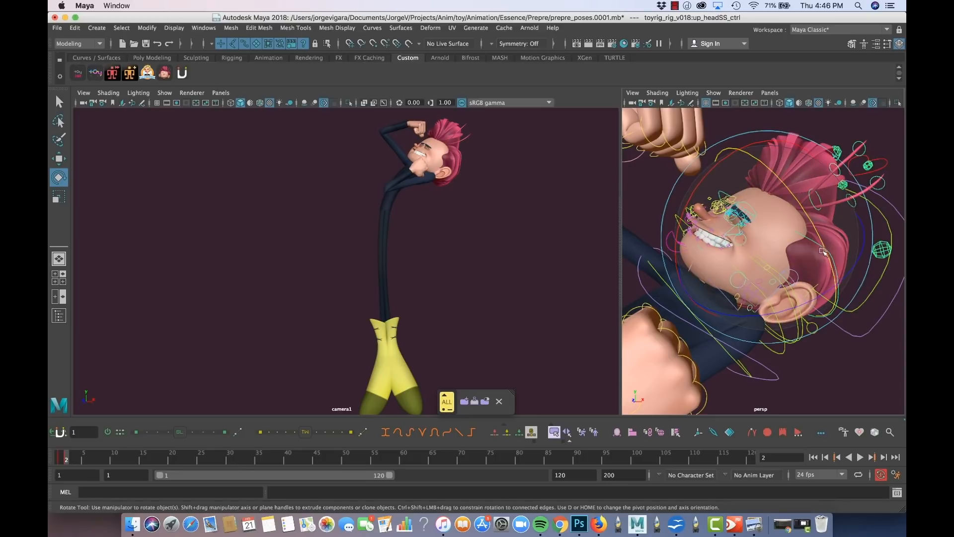
drag(826, 254, 832, 267)
key(super+z)
click(837, 358)
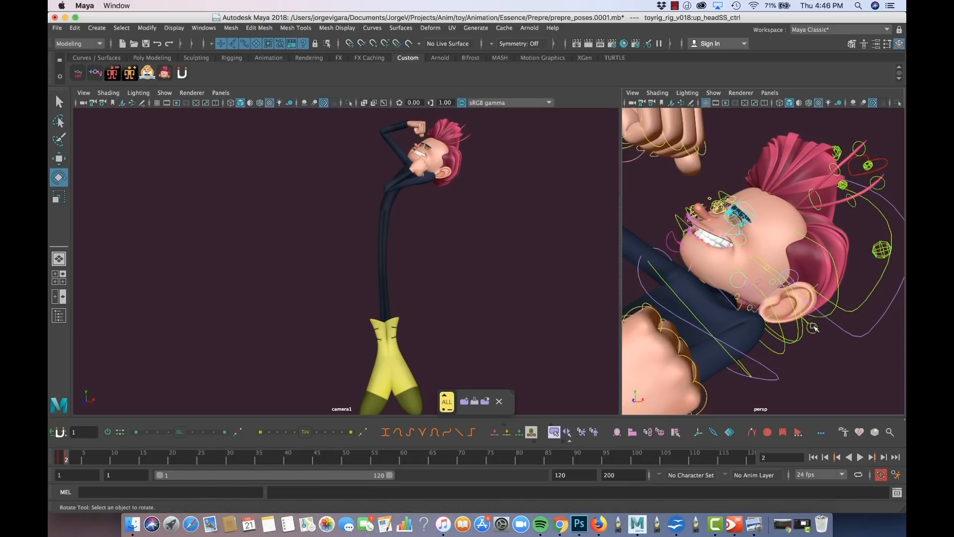
- Rotate the mid-upper head squash-and-stretch control about 7.1 degrees in Y
click(806, 304)
drag(786, 283, 789, 293)
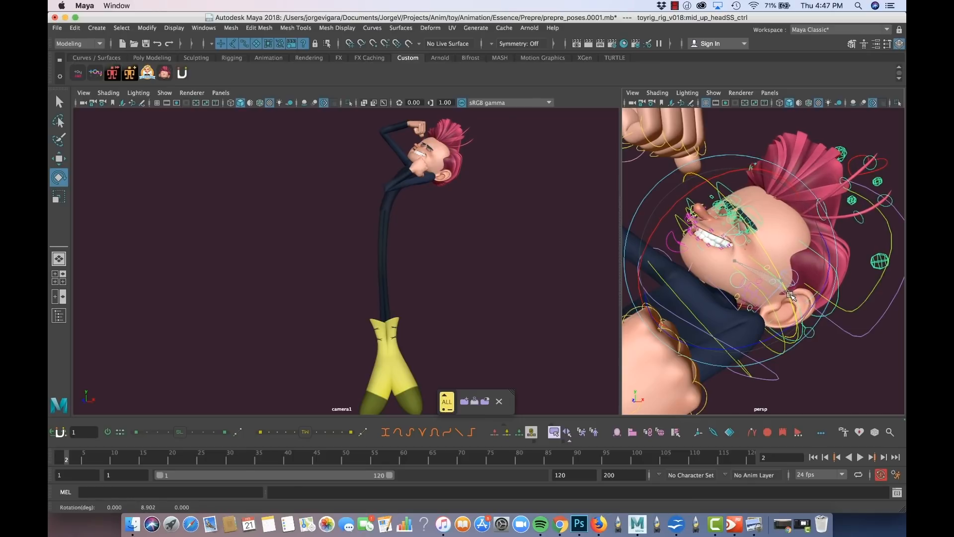
key(super+z)
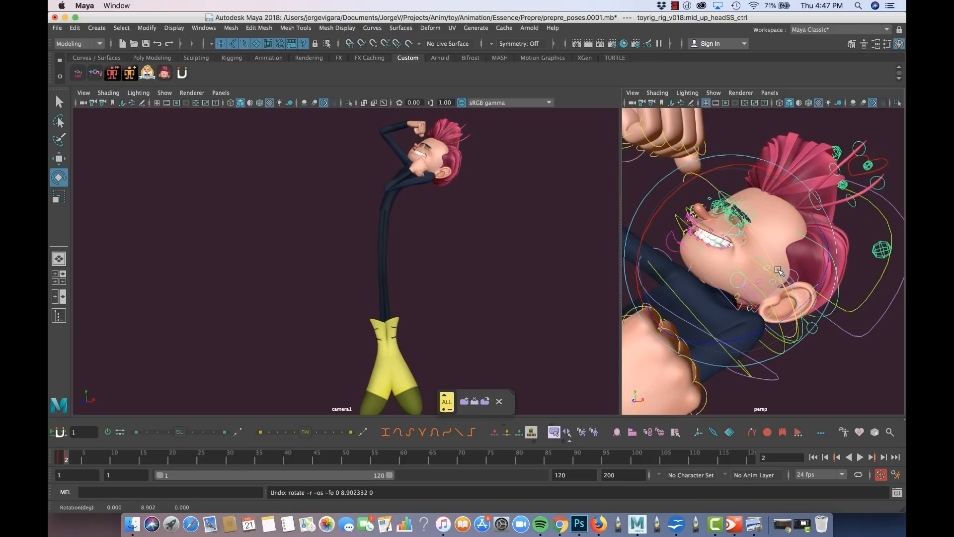
drag(777, 271, 785, 286)
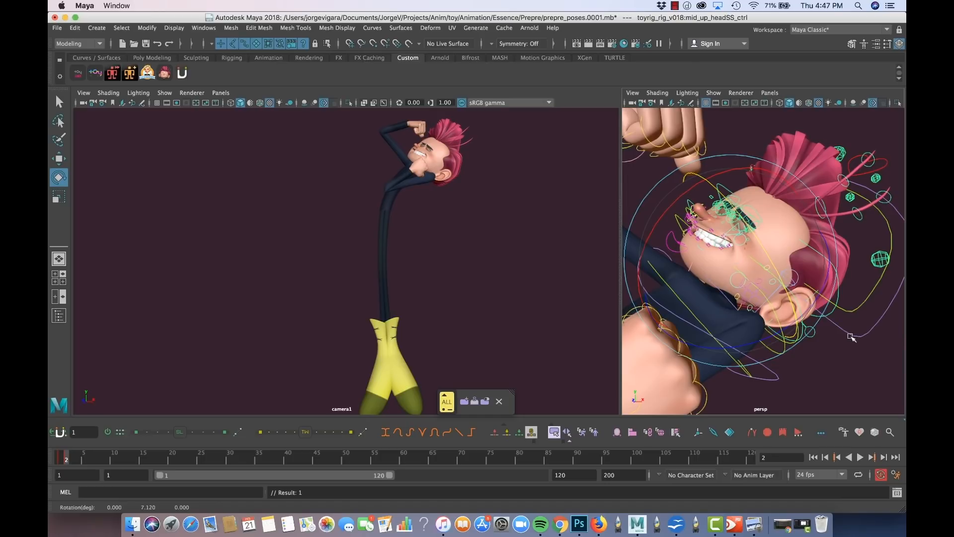
- Rotate the whole head control to about -51.4, -34.9, -14.7 degrees and key it on frame 2
click(839, 320)
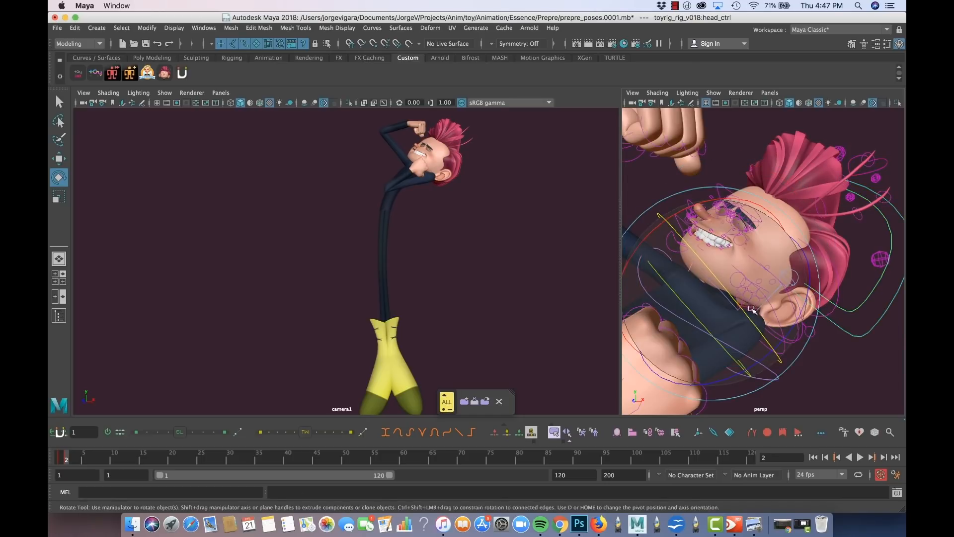
drag(738, 305, 724, 288)
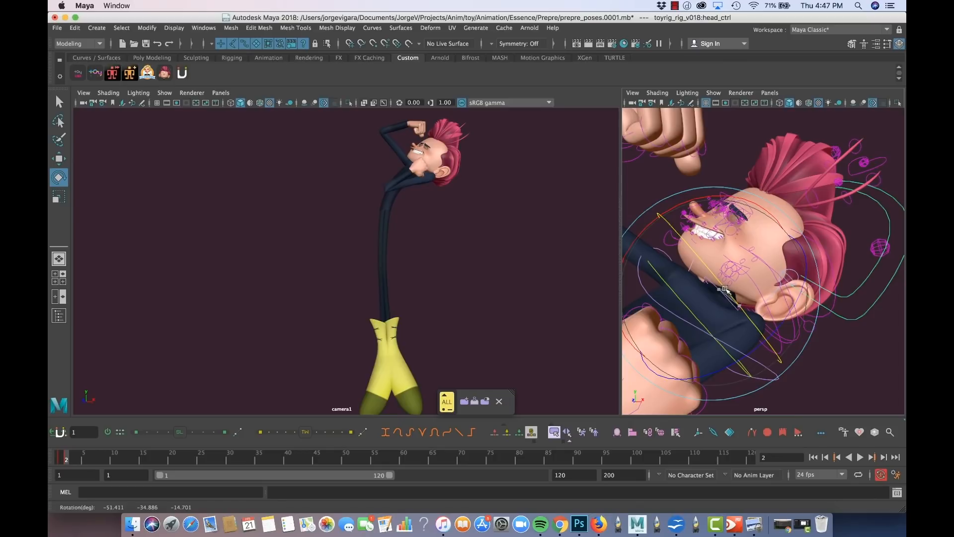
key(s)
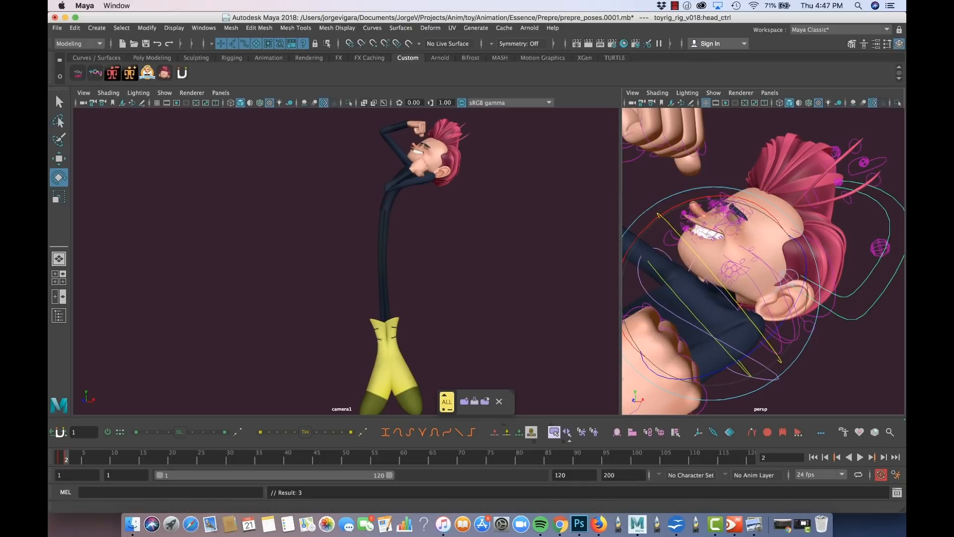
- Rotate the mid-upper head squash-and-stretch control to about -0.5, 10.2, 1.9 degrees
click(838, 254)
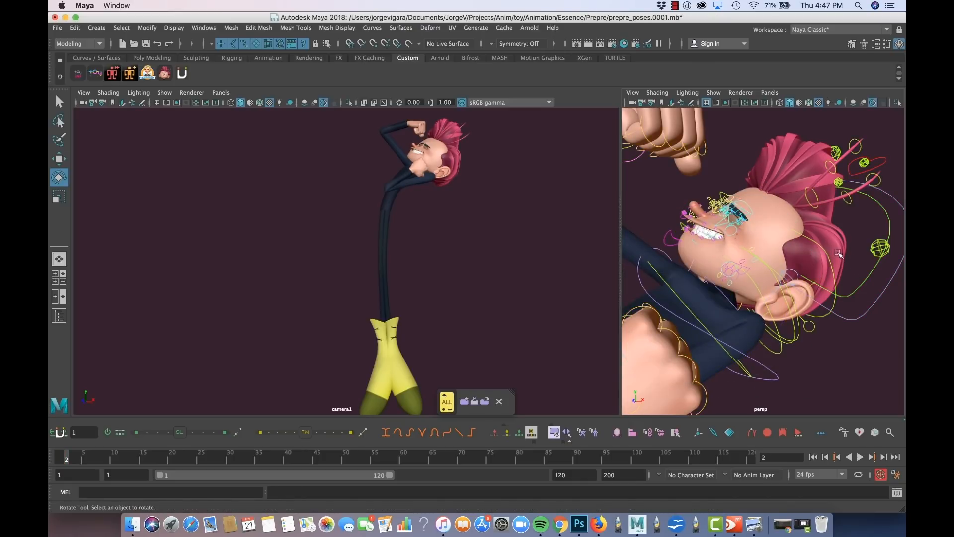
click(775, 276)
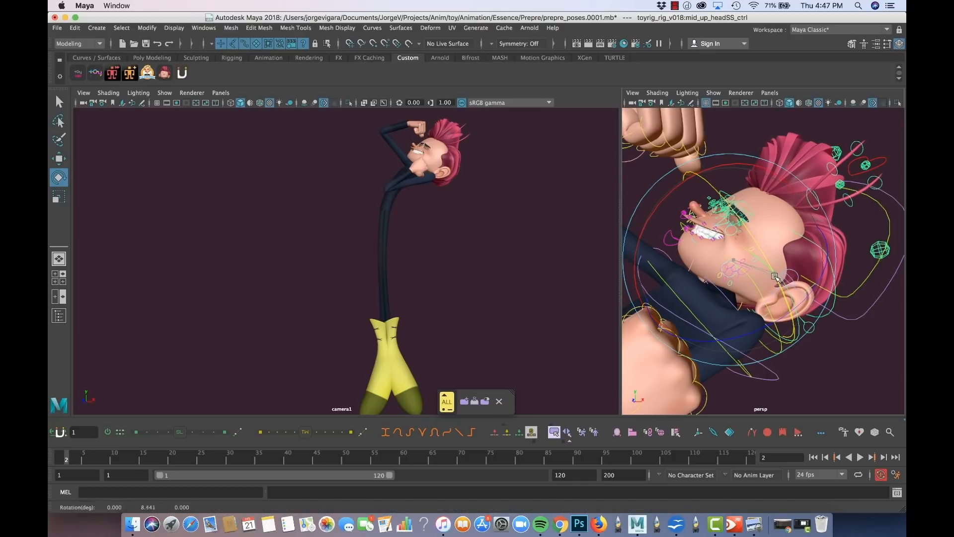
drag(776, 277, 791, 273)
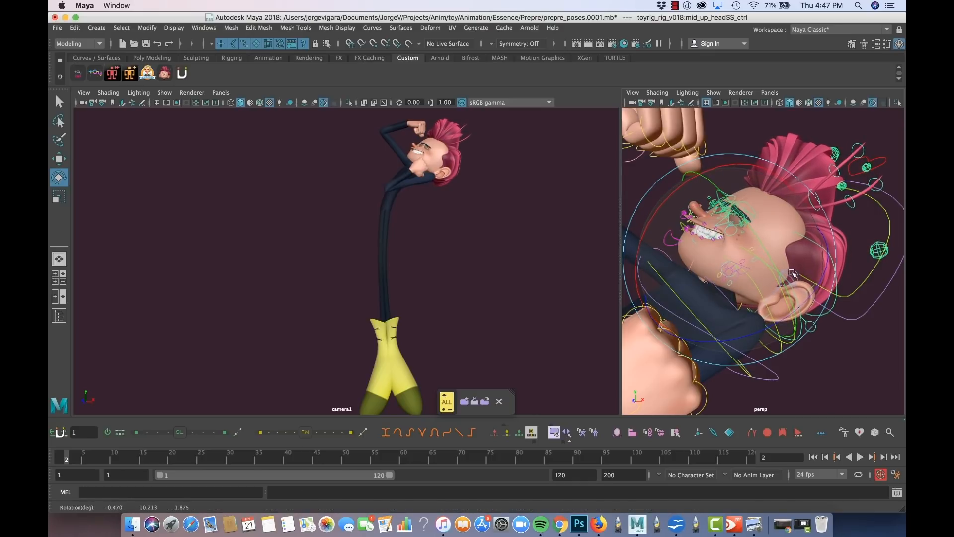
- Adjust the left upper teeth tweak control and move the up_lips7 control slightly to refine the smile
key(w)
click(788, 303)
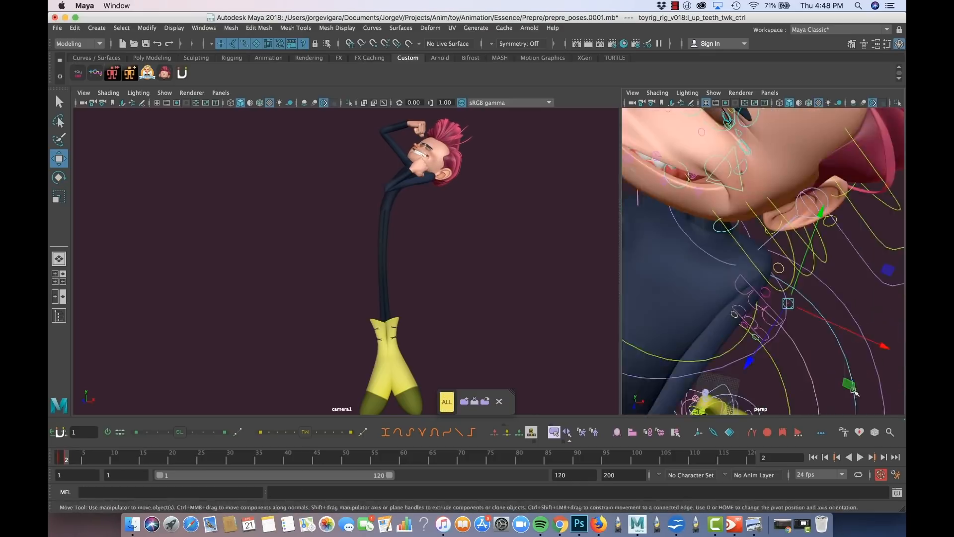
key(e)
key(w)
key(e)
key(w)
drag(770, 120, 766, 115)
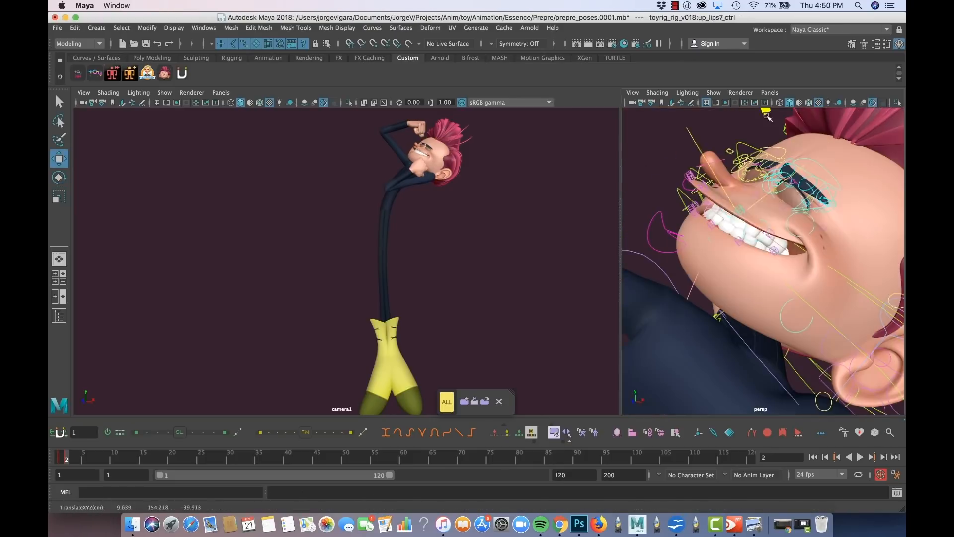
- Examine the left mouth corner, head and arms from several angles to judge the smile and overall pose
click(781, 255)
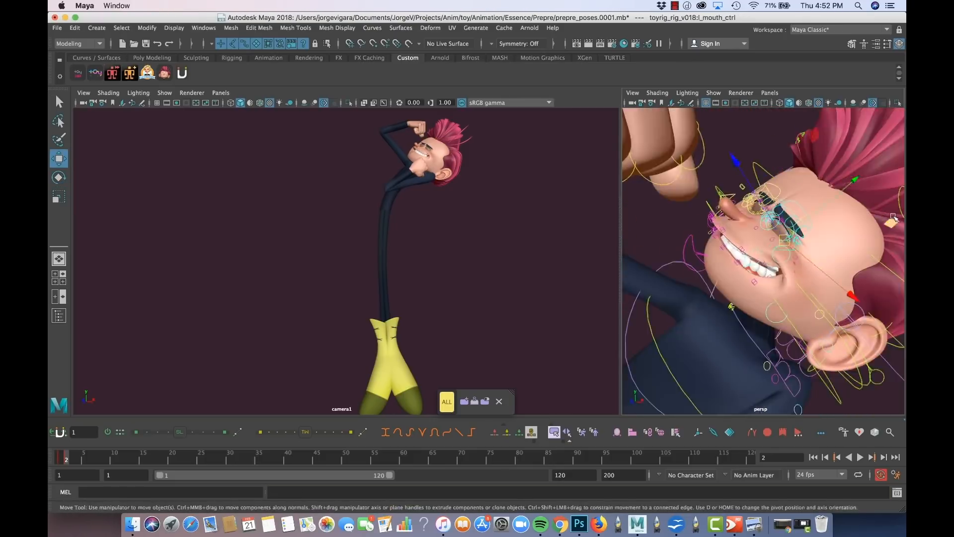
alt+right_drag(893, 217, 740, 201)
alt+drag(696, 235, 723, 255)
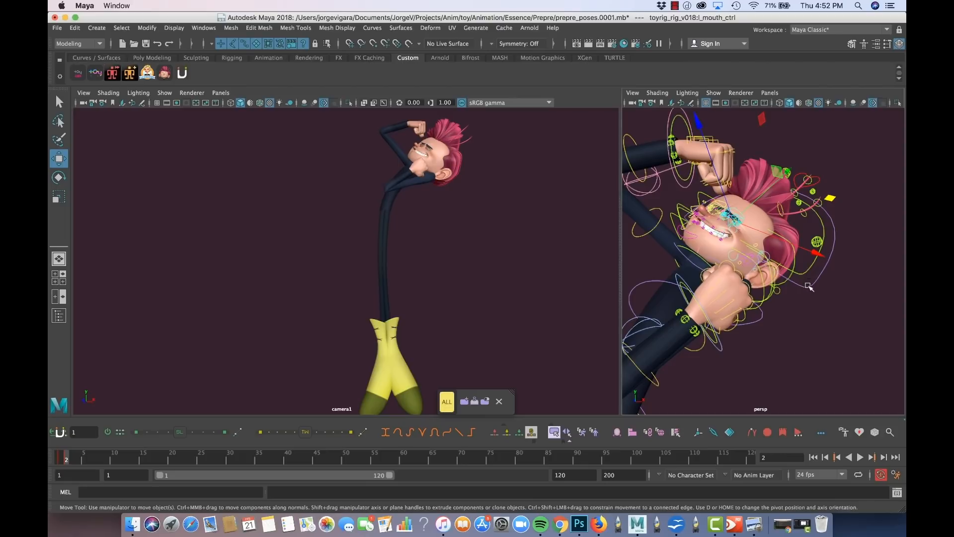
alt+drag(802, 239, 757, 241)
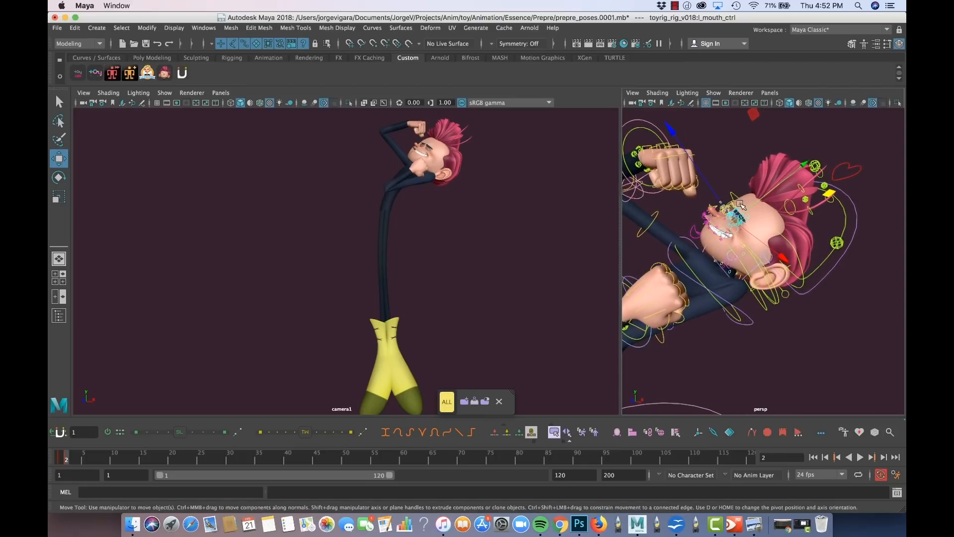
alt+drag(759, 222, 793, 171)
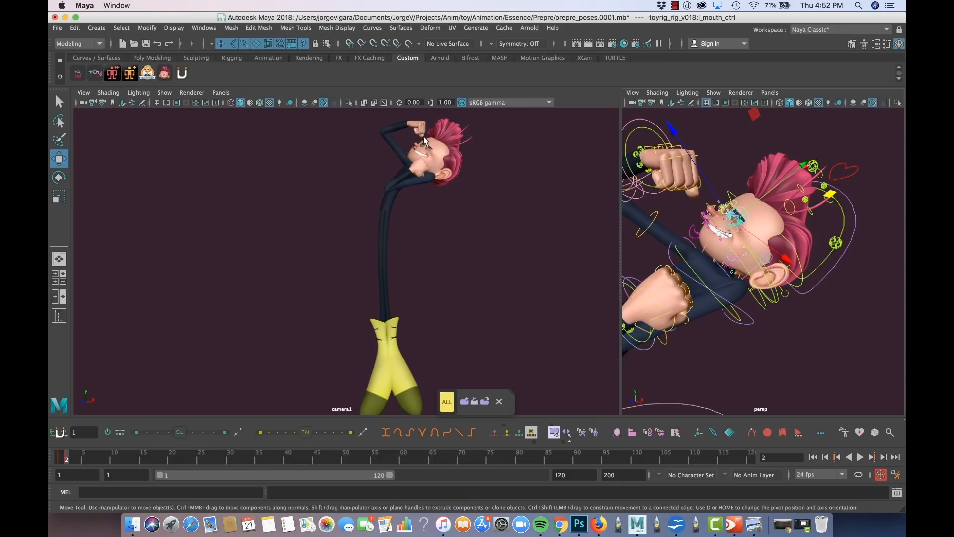
alt+drag(828, 171, 835, 170)
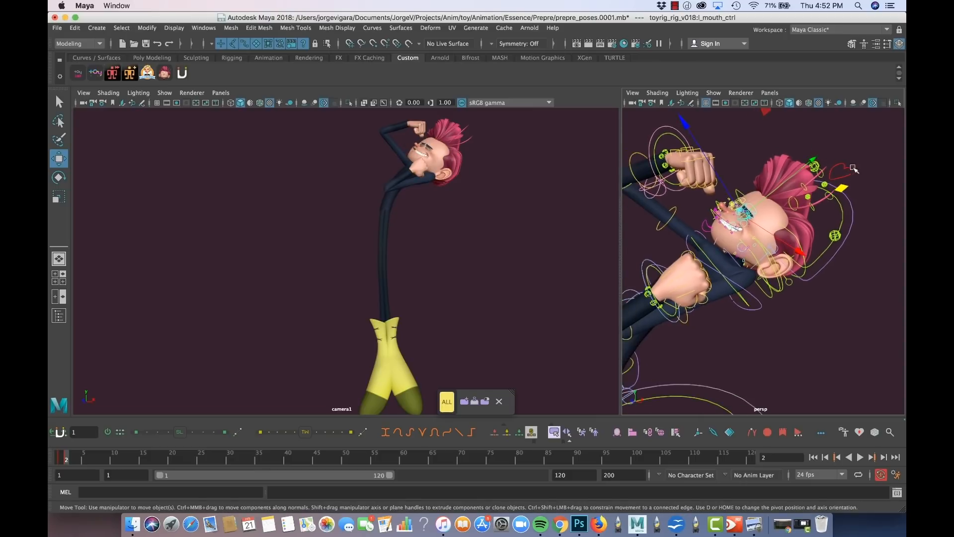
click(857, 169)
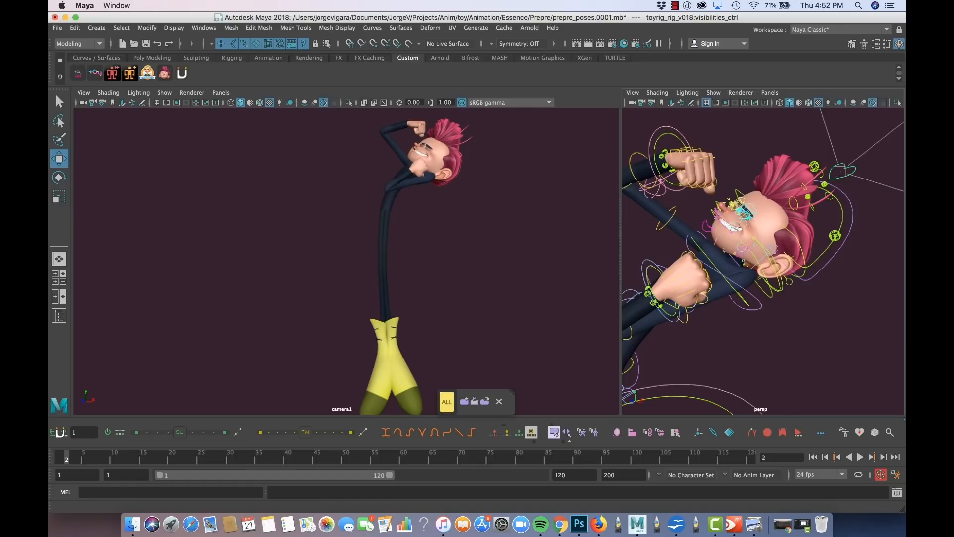
scroll(763, 261, up, 5)
key(e)
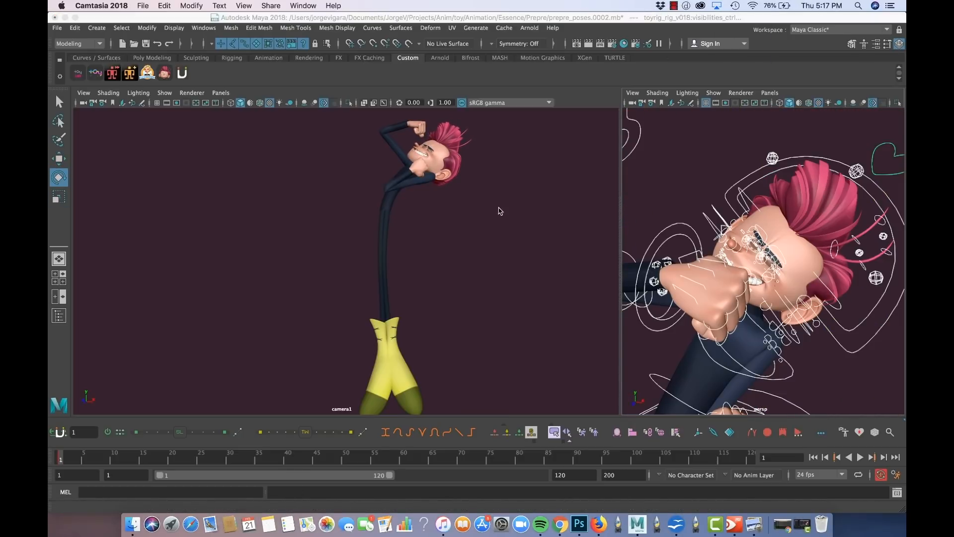
- Rotate the spine 2 offset IK control below the head about 1.6 degrees in Y
alt+drag(787, 301, 762, 273)
alt+right_drag(763, 274, 696, 304)
alt+middle_drag(692, 310, 722, 241)
key(w)
key(e)
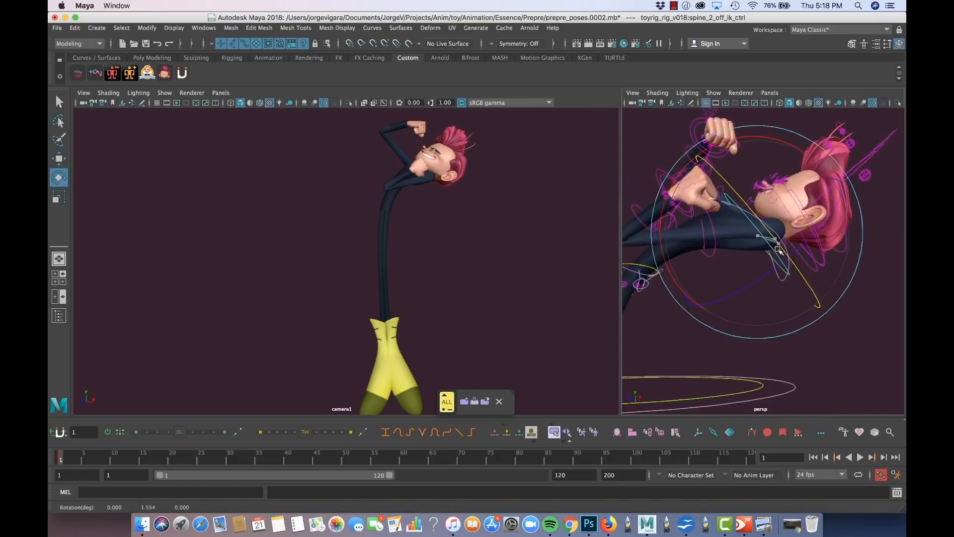
- Move the head lattice 5 control near the hair slightly to refine the head shape
key(r)
alt+drag(745, 248, 776, 256)
key(e)
key(w)
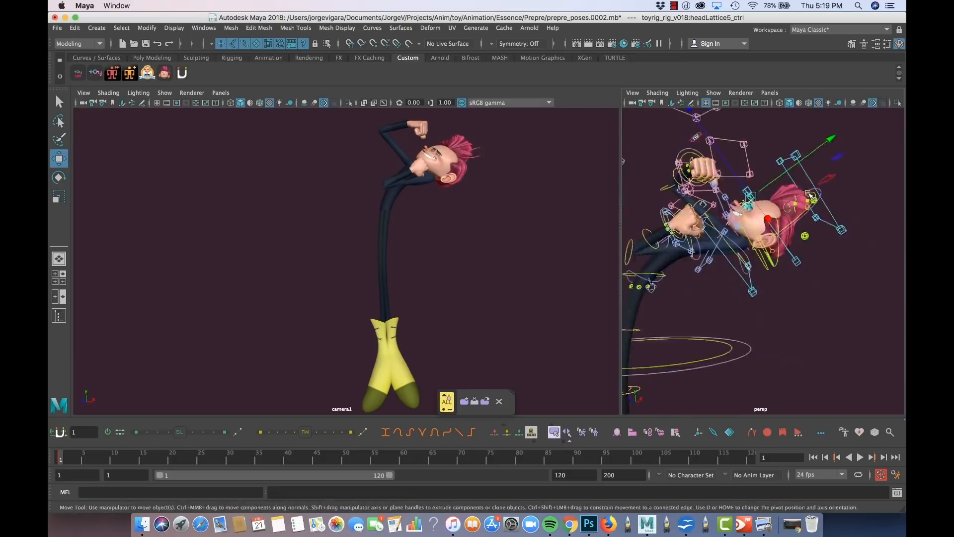
alt+drag(777, 200, 677, 103)
- Rotate the right master finger control to about -173.8 degrees in Z and rotate the right arm IK control to angle the fist at the face
key(e)
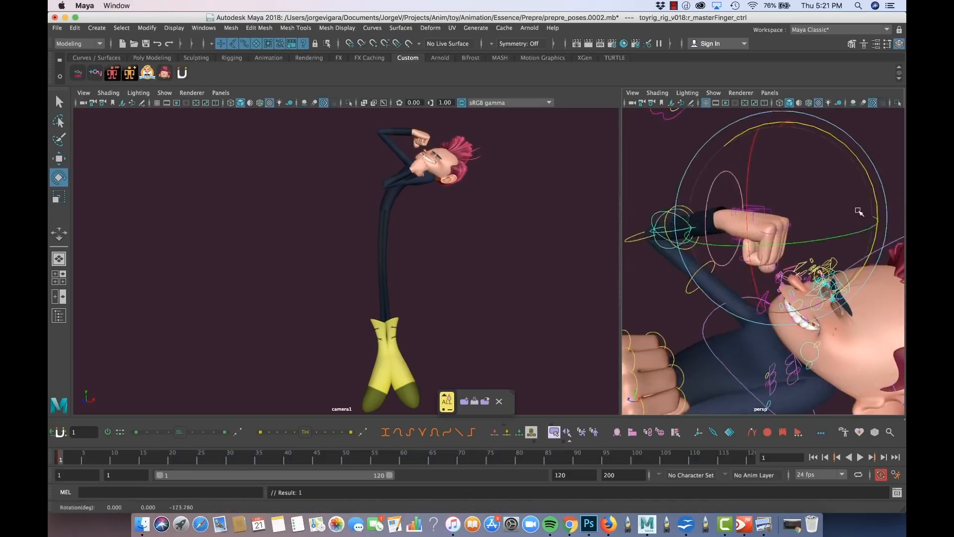
alt+drag(858, 211, 845, 255)
alt+drag(775, 239, 746, 248)
alt+right_drag(745, 248, 701, 214)
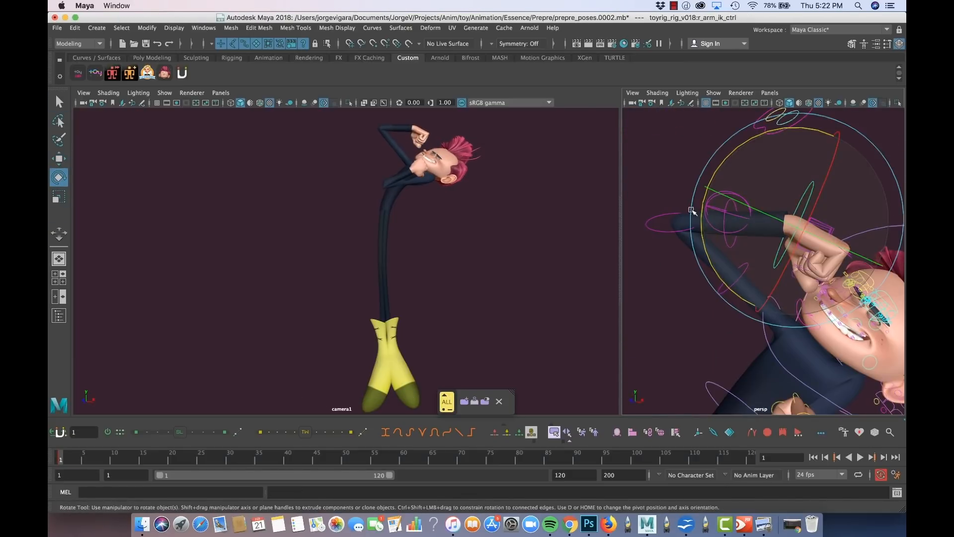
drag(691, 210, 670, 221)
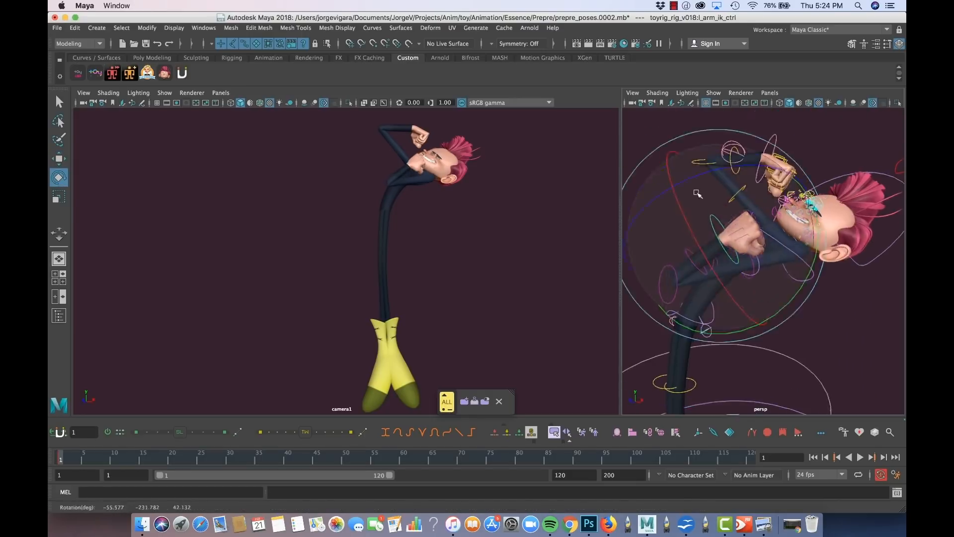
- Move the left arm IK control to about 5.2, 152.4, -6.0 to raise the left fist beside the face, and rotate it
key(w)
drag(815, 218, 826, 199)
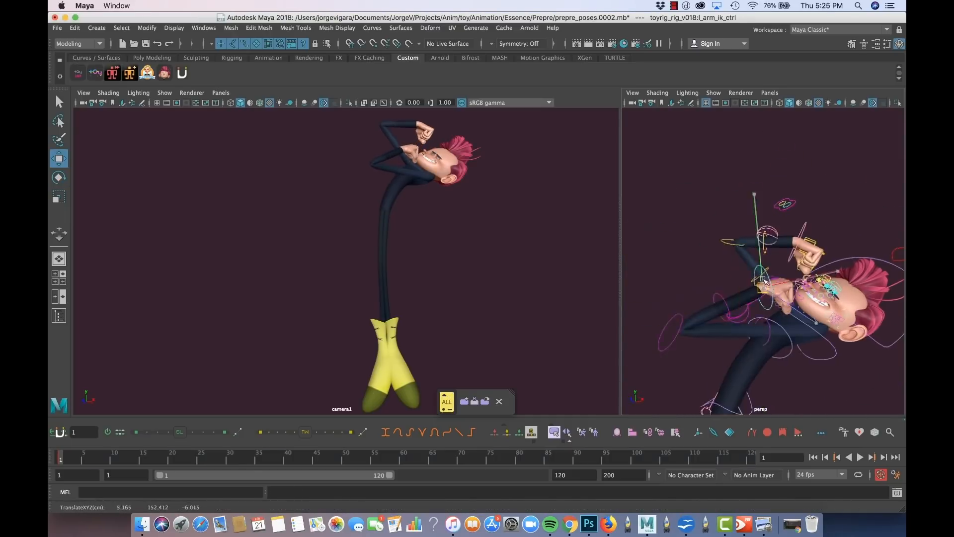
key(e)
drag(795, 293, 784, 308)
- Rotate the left thumb base control to about 20.4, -12.7, 2.7 degrees and readjust the left arm IK control's orientation
key(w)
key(e)
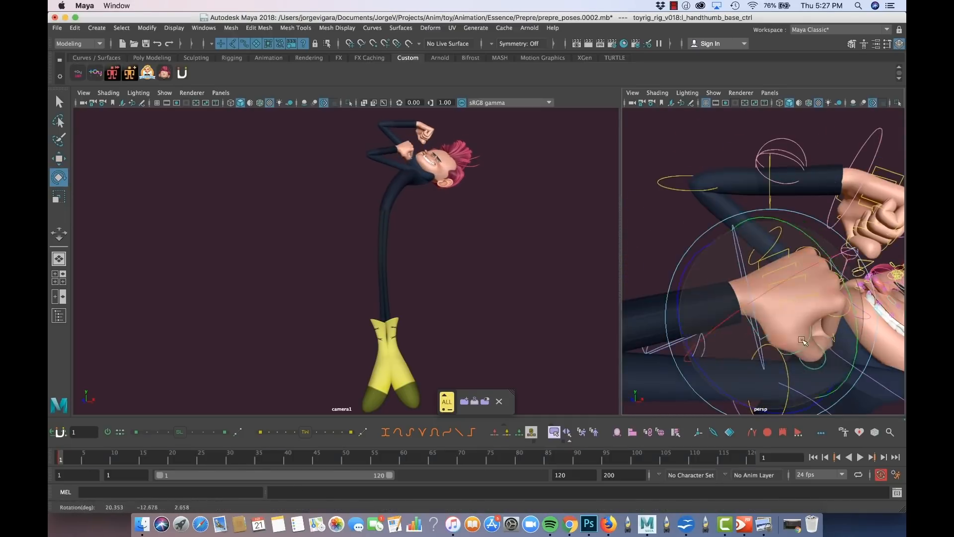
key(e)
drag(723, 174, 745, 182)
key(w)
key(e)
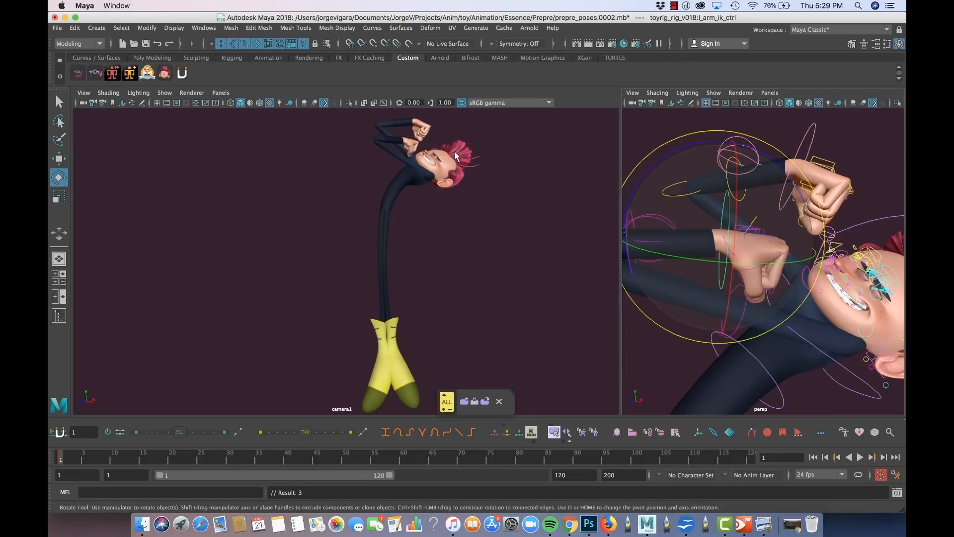
- Adjust the left arm IK position and move the head control so the head tilts lower beneath the raised fists
key(w)
drag(864, 244, 875, 235)
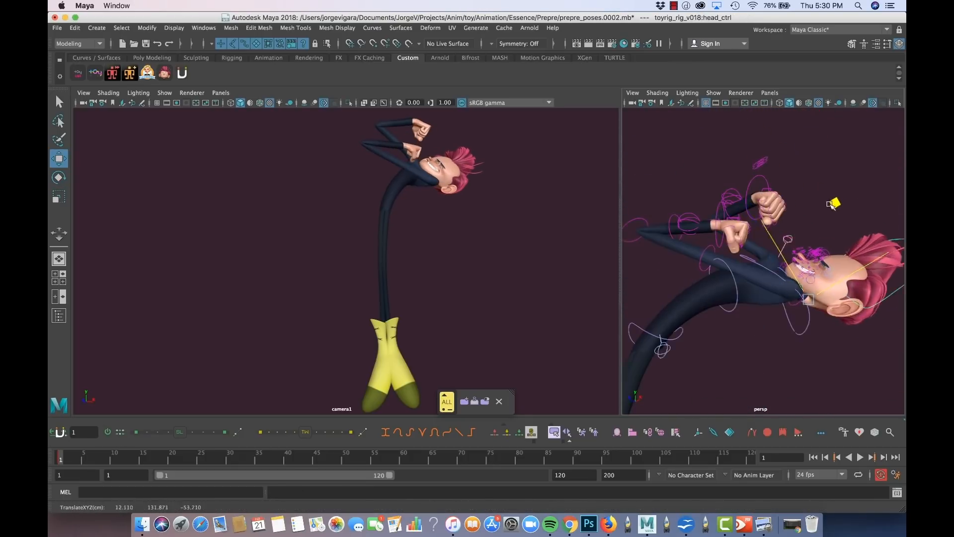
key(e)
key(w)
drag(762, 256, 794, 255)
key(r)
key(w)
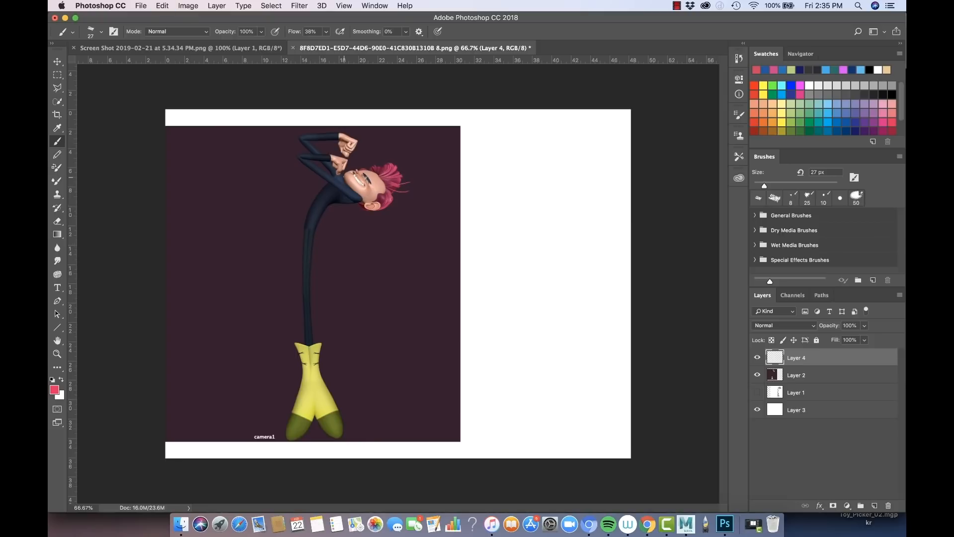
- In Photoshop, try a red brush line along the arched body of the rendered pose, and undo it
drag(344, 175, 299, 324)
key(super+z)
drag(330, 191, 304, 329)
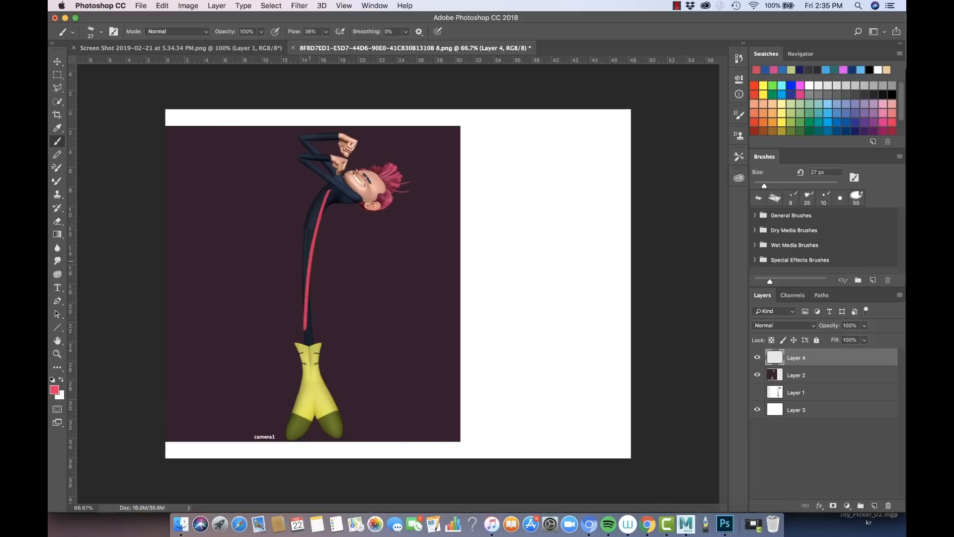
key(super+z)
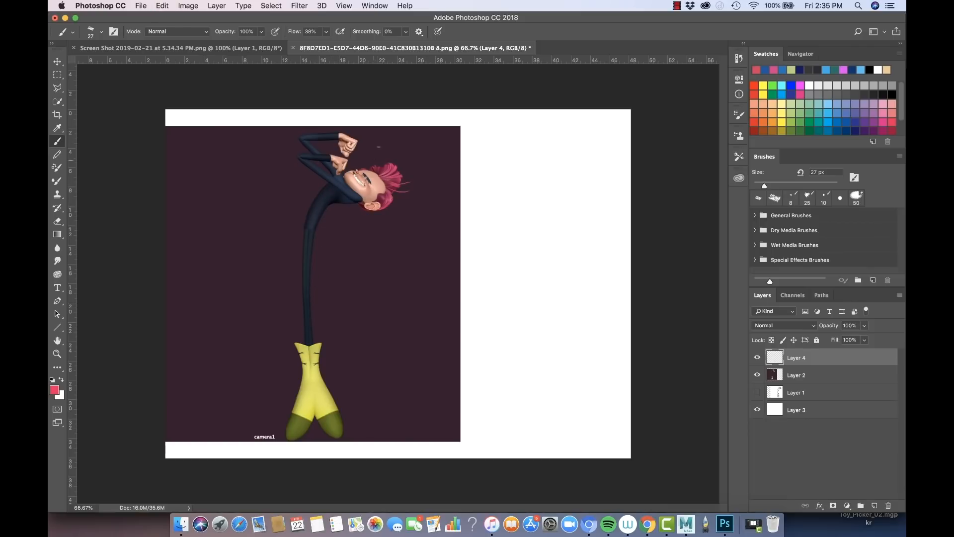
- Circle the character's upper body and legs in red, link the circles with a curved line, and undo these strokes
mouse_move(355, 130)
mouse_down()
mouse_move(318, 388)
mouse_move(370, 161)
mouse_move(370, 226)
mouse_move(303, 144)
mouse_up()
key(super+z)
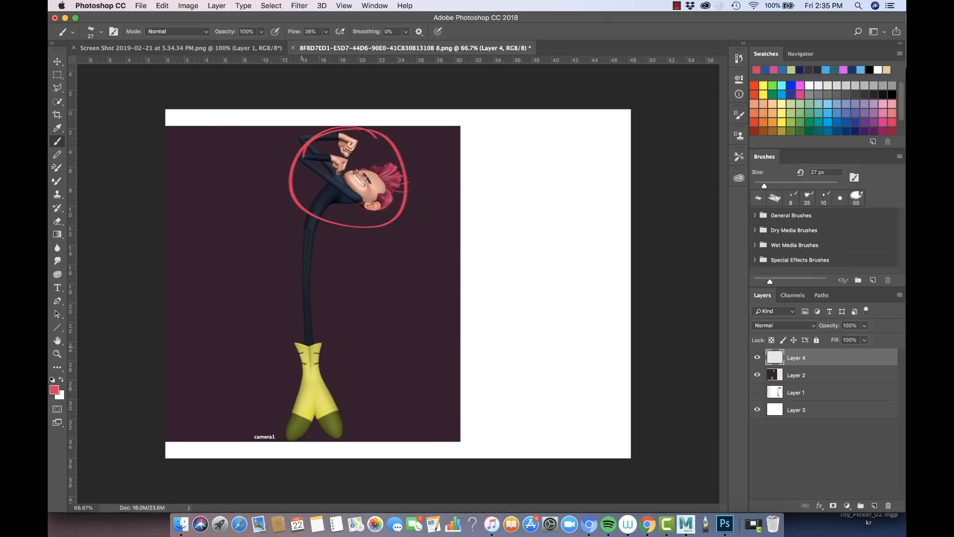
mouse_move(331, 343)
mouse_down()
mouse_move(350, 347)
mouse_move(273, 365)
mouse_up()
drag(325, 222, 304, 343)
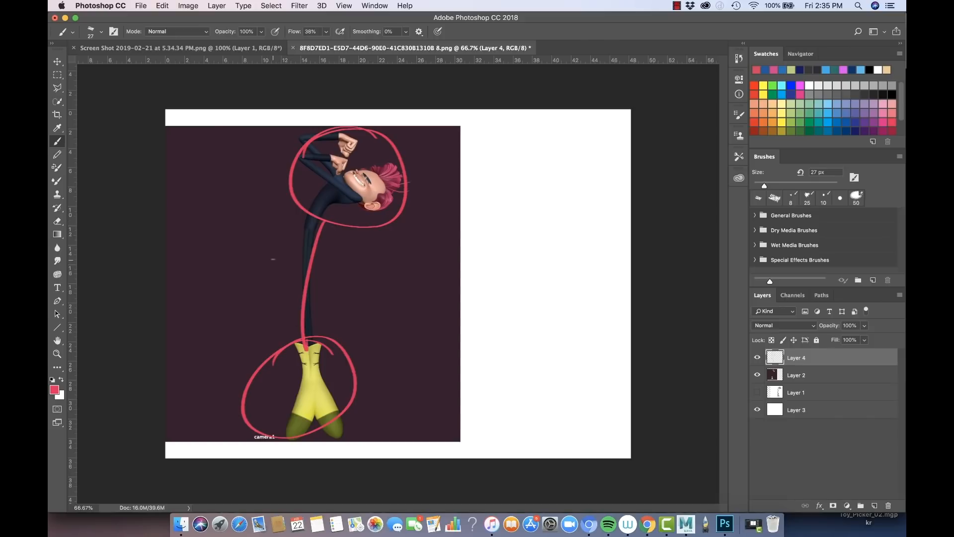
key(super+z)
key(super+z)
key(super+alt+z)
key(super+alt+z)
key(super+alt+z)
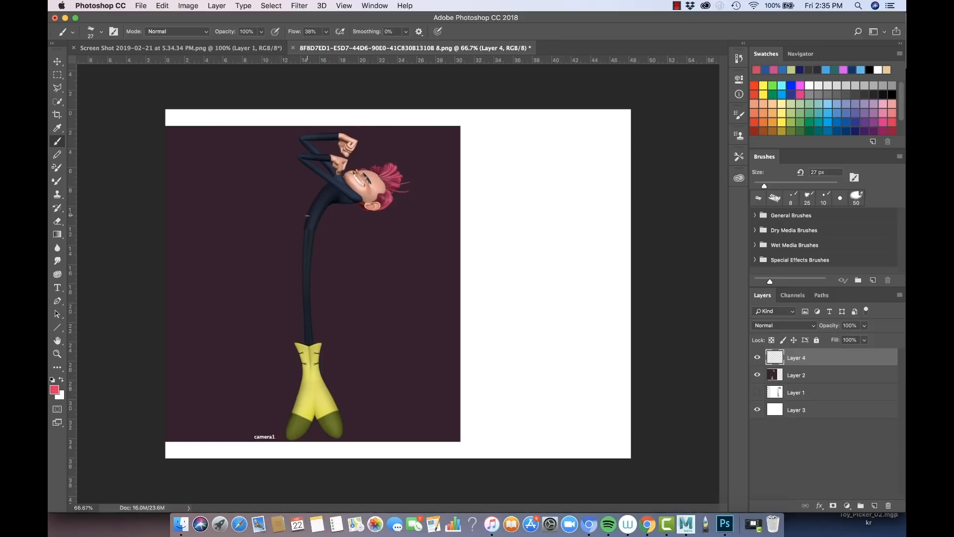
- Outline the character's yellow trousers and feet in red on Layer 4 and hide that layer
mouse_move(295, 351)
mouse_down()
mouse_move(293, 427)
mouse_move(318, 414)
mouse_move(328, 386)
mouse_up()
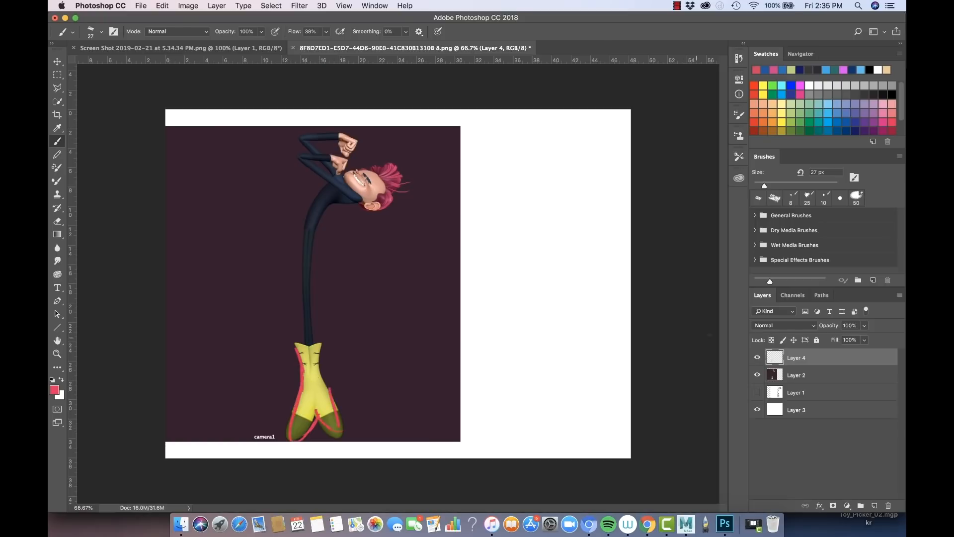
click(757, 357)
- Add a new layer and mark the character's brow and neck area in red, undoing unwanted strokes
click(874, 505)
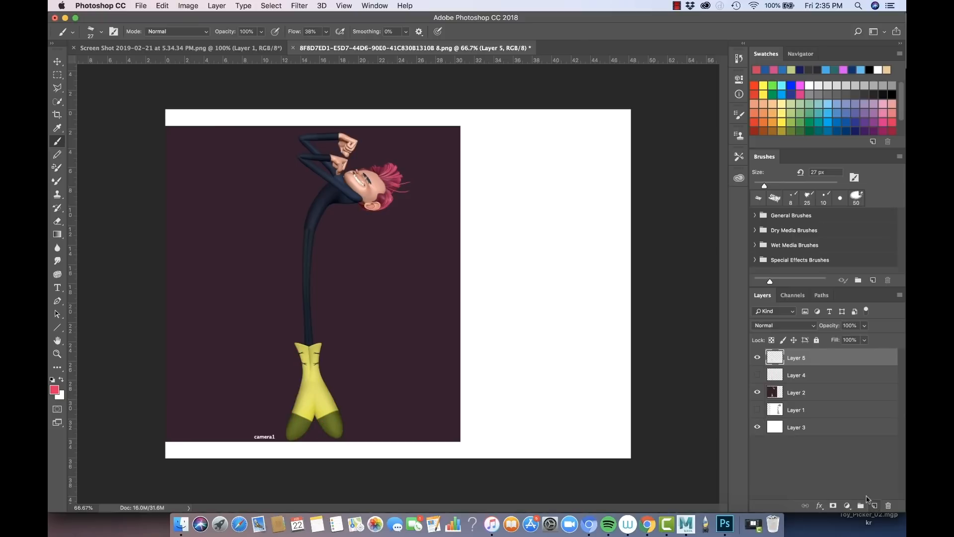
key(super+plus)
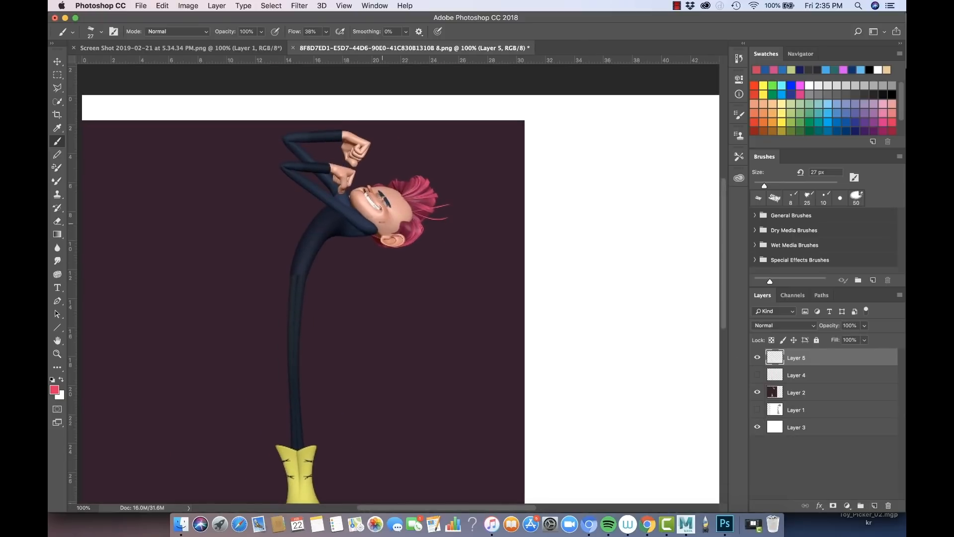
mouse_move(376, 237)
mouse_down()
mouse_move(339, 195)
mouse_move(407, 233)
mouse_up()
key(super+z)
mouse_move(386, 198)
mouse_down()
mouse_move(392, 209)
mouse_move(371, 193)
mouse_up()
key(super+z)
mouse_move(367, 222)
mouse_down()
mouse_move(379, 227)
mouse_move(366, 229)
mouse_up()
- Trace both bent arms and the curved upper torso in red, undo the last stroke, and hide Layer 5
mouse_move(284, 172)
mouse_down()
mouse_move(361, 229)
mouse_move(293, 169)
mouse_move(339, 167)
mouse_move(281, 167)
mouse_move(318, 166)
mouse_move(346, 199)
mouse_up()
mouse_move(289, 135)
mouse_down()
mouse_move(341, 186)
mouse_move(363, 139)
mouse_up()
drag(328, 207, 284, 303)
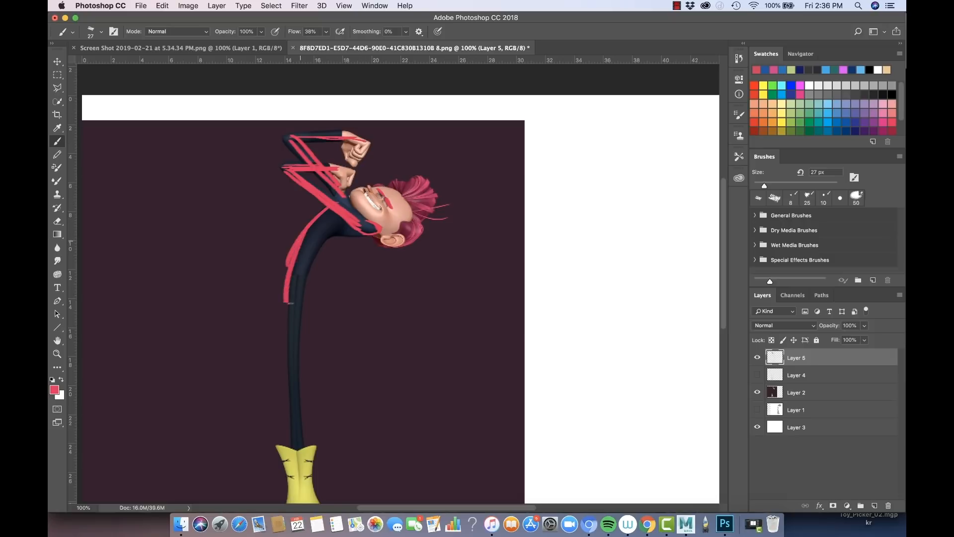
mouse_move(353, 225)
mouse_down()
mouse_move(290, 305)
mouse_move(296, 328)
mouse_up()
drag(291, 282, 285, 354)
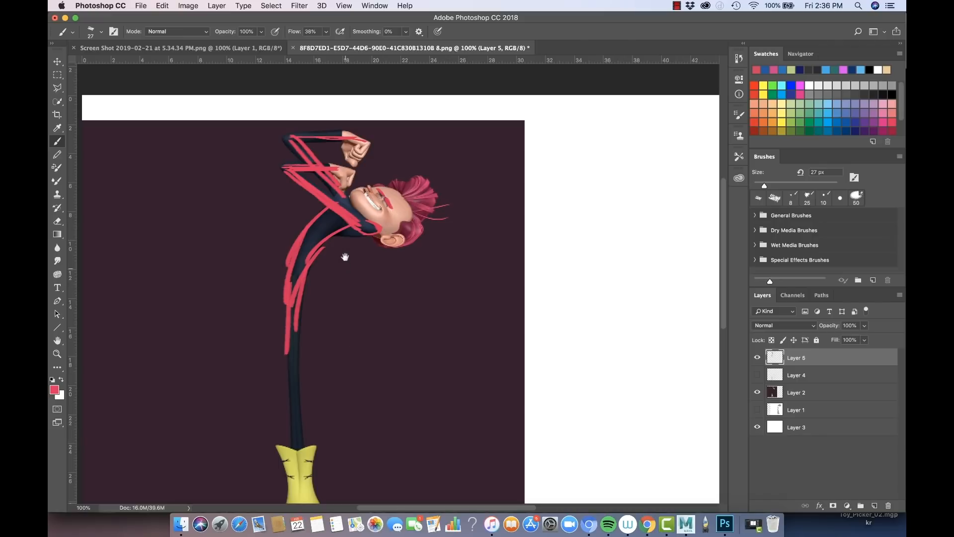
key(super+z)
click(757, 357)
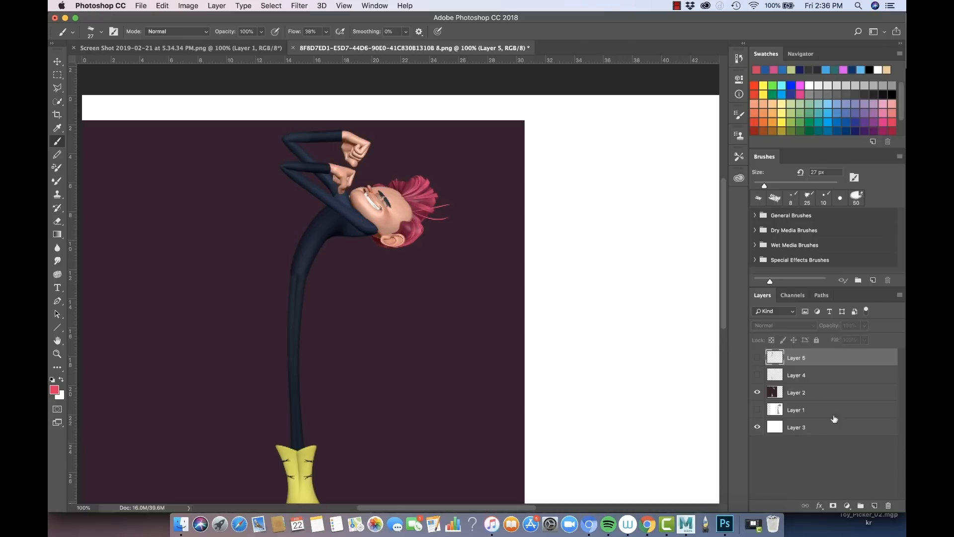
- Add a new layer and trace the long curved body in red from the trousers up around the head
click(875, 505)
drag(309, 273, 364, 233)
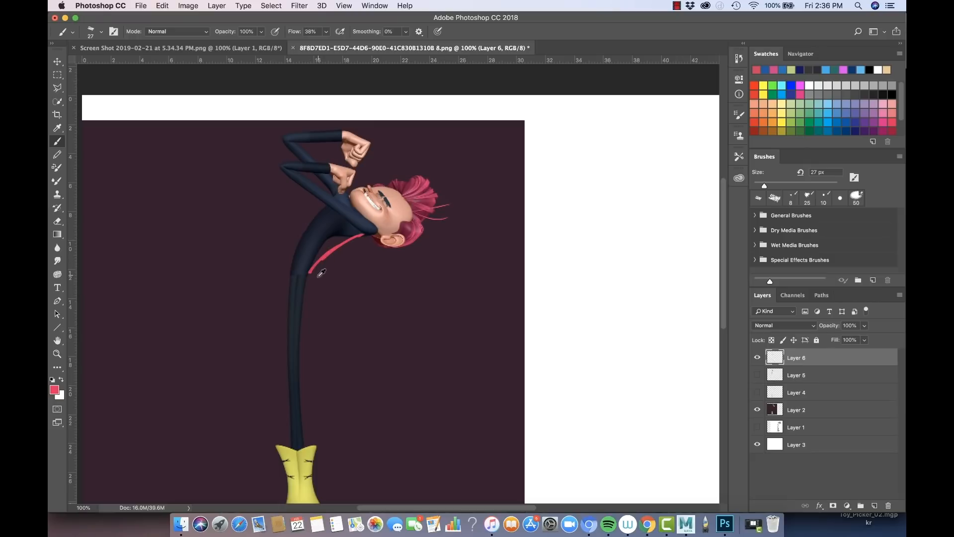
key(super+z)
mouse_move(303, 286)
mouse_down()
mouse_move(319, 246)
mouse_move(341, 231)
mouse_move(406, 229)
mouse_move(403, 189)
mouse_move(343, 194)
mouse_move(296, 263)
mouse_move(296, 426)
mouse_up()
mouse_move(292, 371)
mouse_down()
mouse_move(294, 445)
mouse_move(296, 427)
mouse_up()
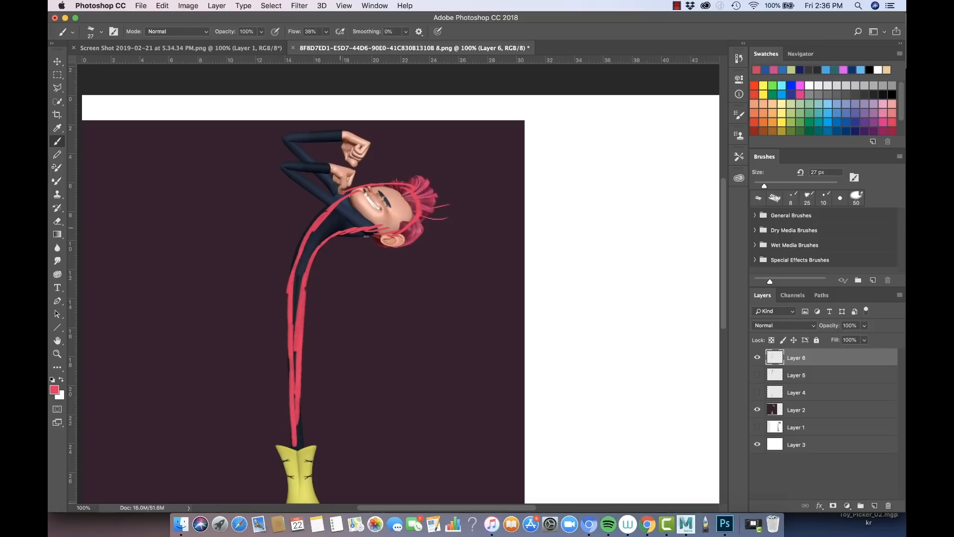
- Trace the neck and both folded arms in red, and hide Layer 6
mouse_move(366, 226)
mouse_down()
mouse_move(298, 179)
mouse_move(366, 224)
mouse_up()
mouse_move(304, 153)
mouse_down()
mouse_move(341, 198)
mouse_move(294, 145)
mouse_move(350, 129)
mouse_up()
drag(286, 168, 346, 170)
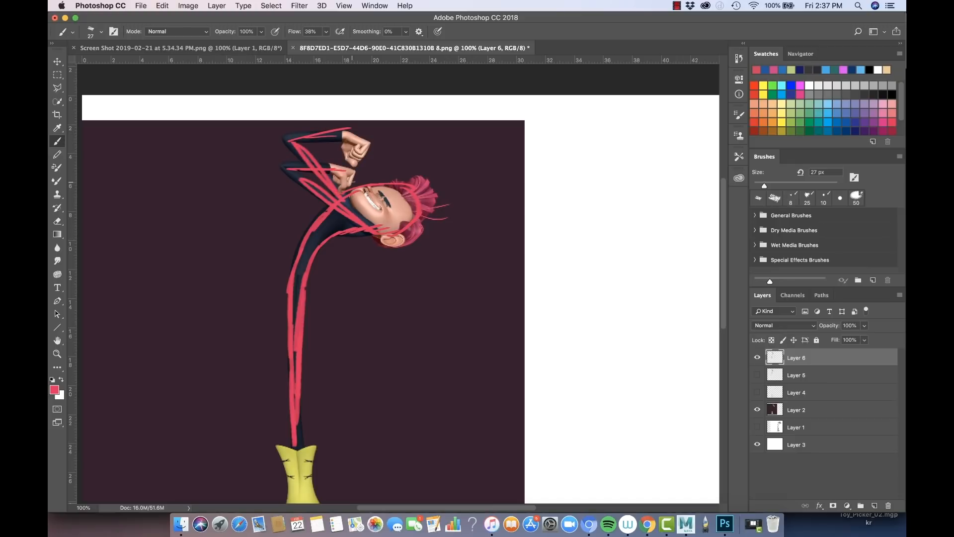
key(super+minus)
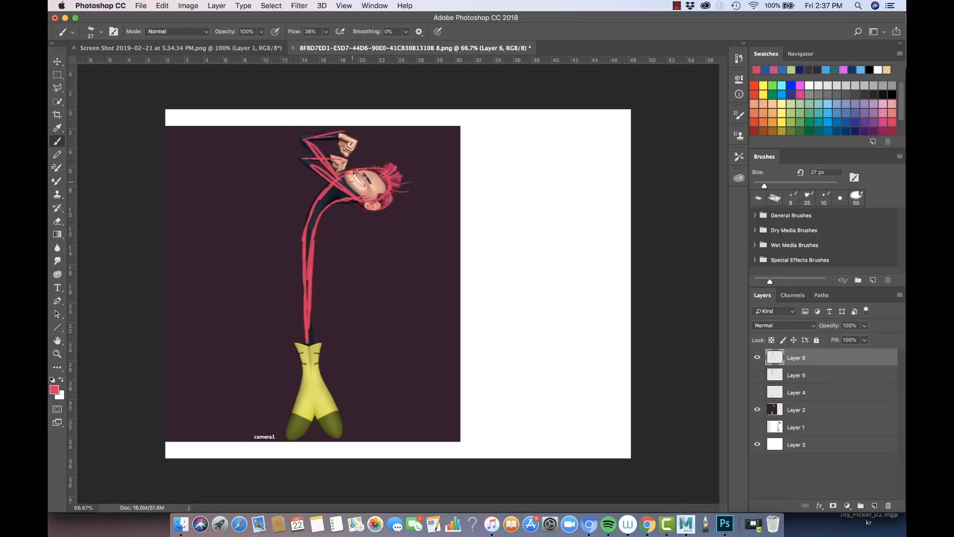
click(757, 358)
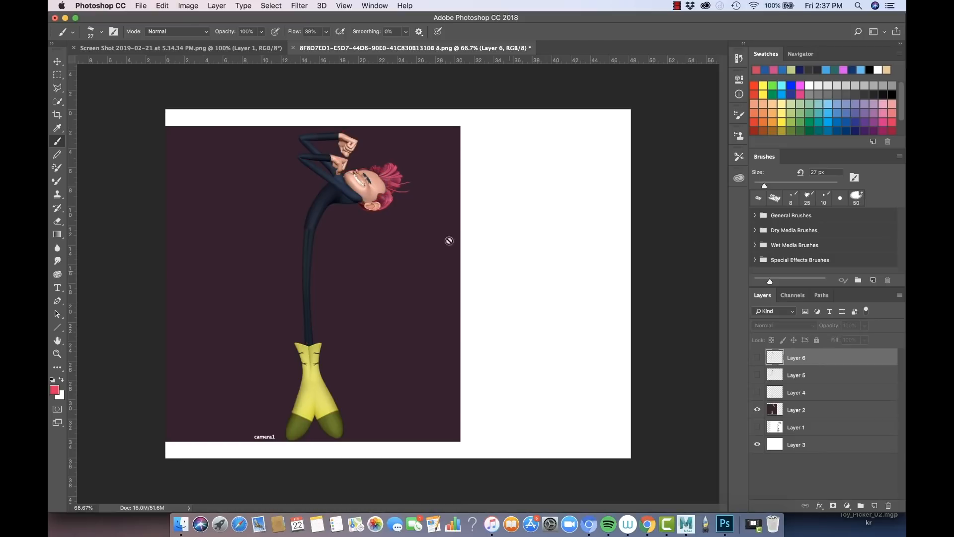
- Add a new layer, show the pencil sketch on Layer 1, and draw a red arrow from the sketch toward the rendered character
click(875, 505)
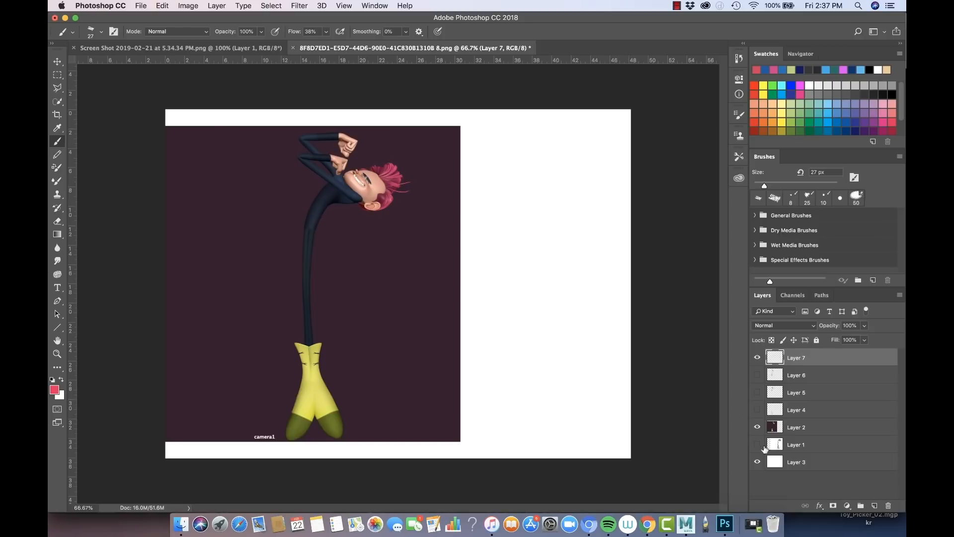
click(757, 444)
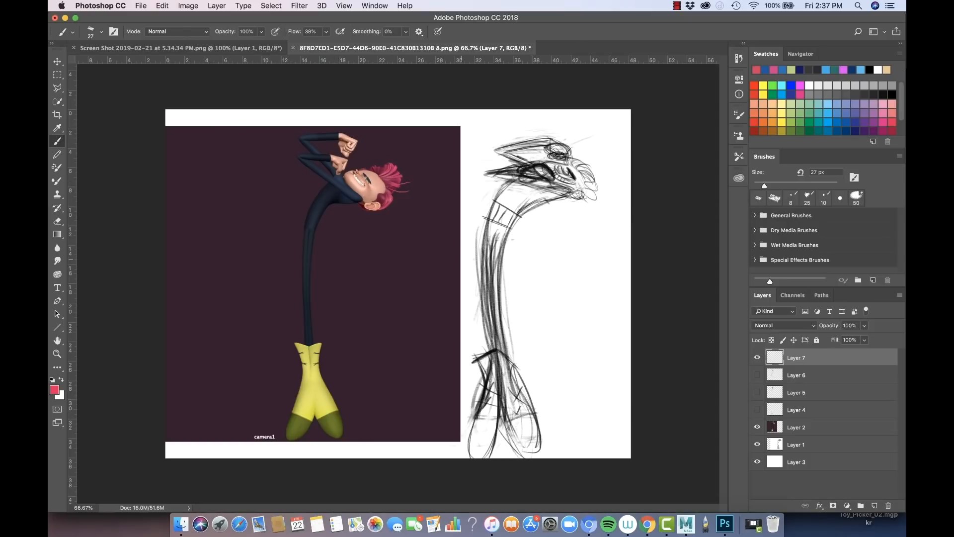
mouse_move(485, 265)
mouse_down()
mouse_move(398, 264)
mouse_move(422, 274)
mouse_up()
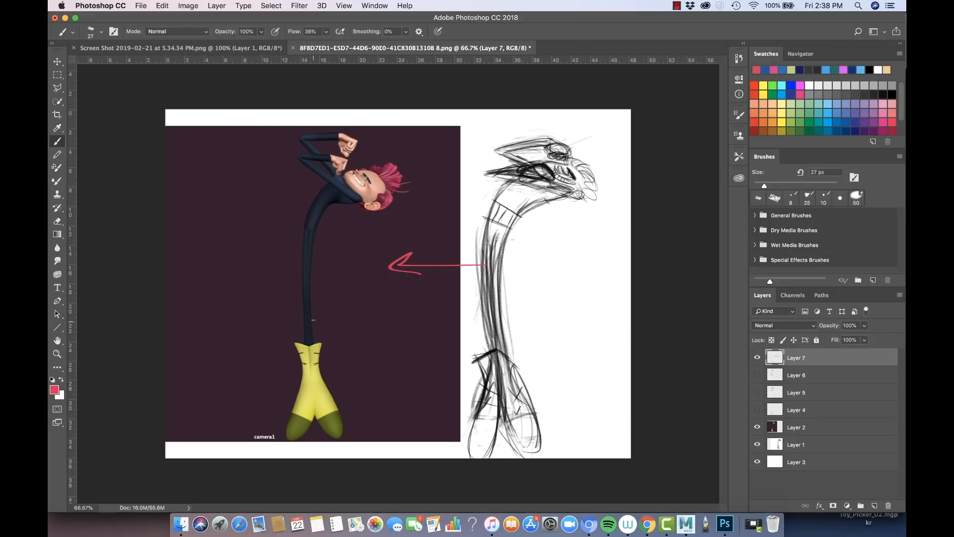
- Draw upward red arrows along the body of both the rendered character and the sketch, and circle the sketch's head
mouse_move(310, 339)
mouse_down()
mouse_move(301, 223)
mouse_move(316, 236)
mouse_up()
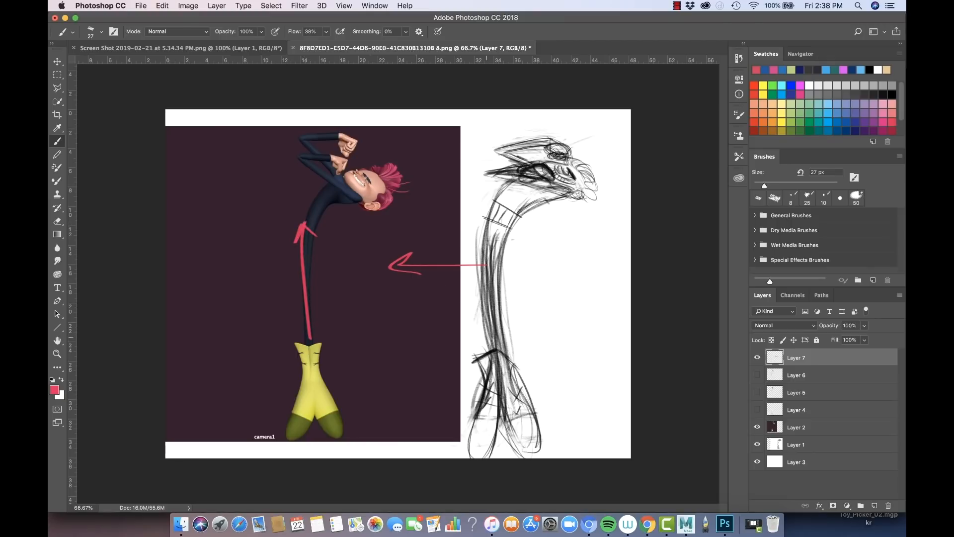
mouse_move(498, 353)
mouse_down()
mouse_move(506, 196)
mouse_move(522, 207)
mouse_up()
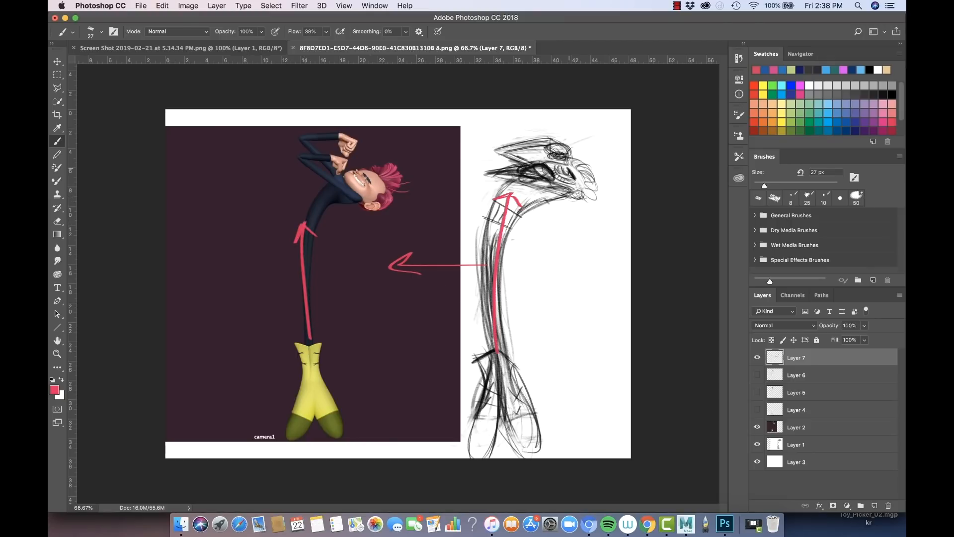
drag(582, 145, 542, 143)
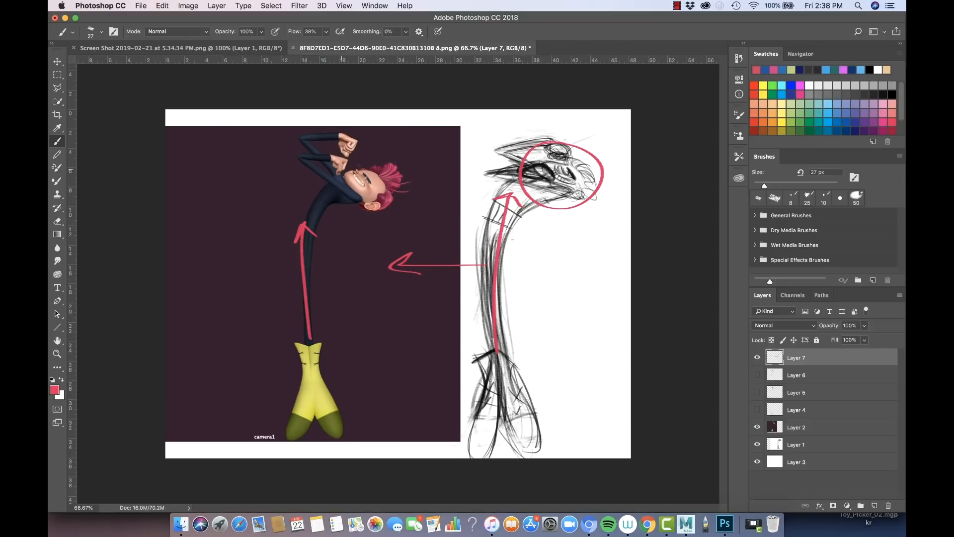
- Draw broad flowing red contour lines along both sides of the rendered body down to the legs, and hide Layer 7
mouse_move(316, 145)
mouse_down()
mouse_move(400, 175)
mouse_move(338, 233)
mouse_move(318, 303)
mouse_up()
drag(334, 240, 320, 371)
drag(309, 178, 298, 356)
drag(304, 278, 311, 388)
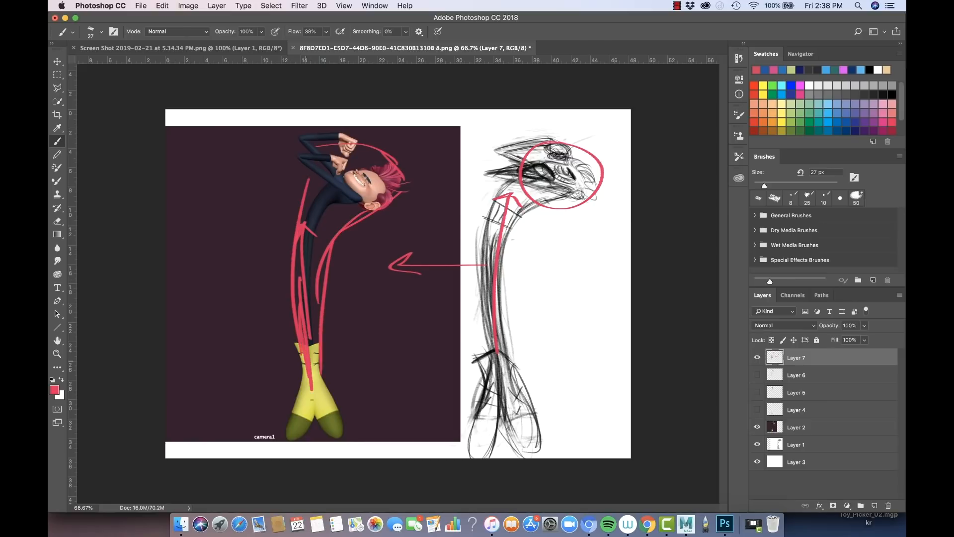
drag(313, 303, 313, 398)
click(757, 358)
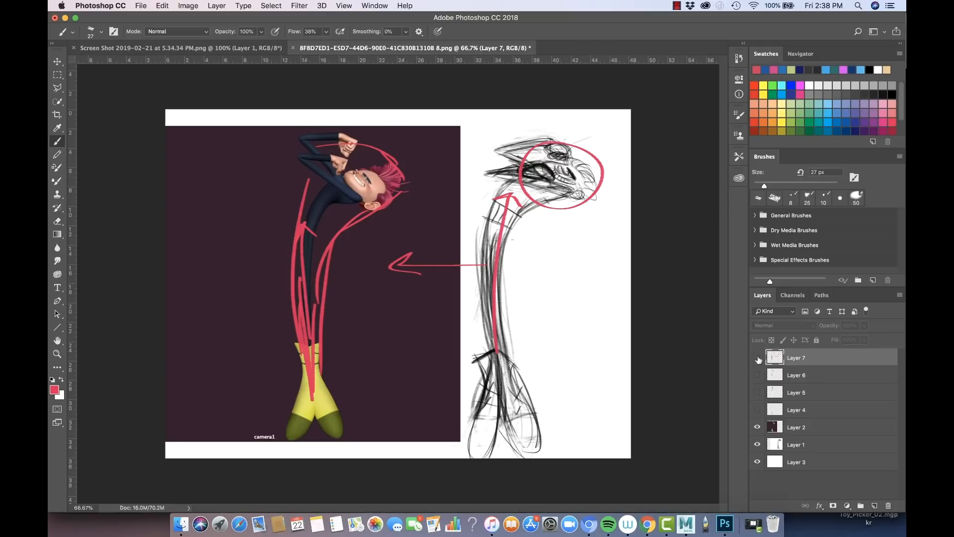
- Add a new layer and trace the character's slim torso in red, extending it into narrow legs and feet
click(874, 505)
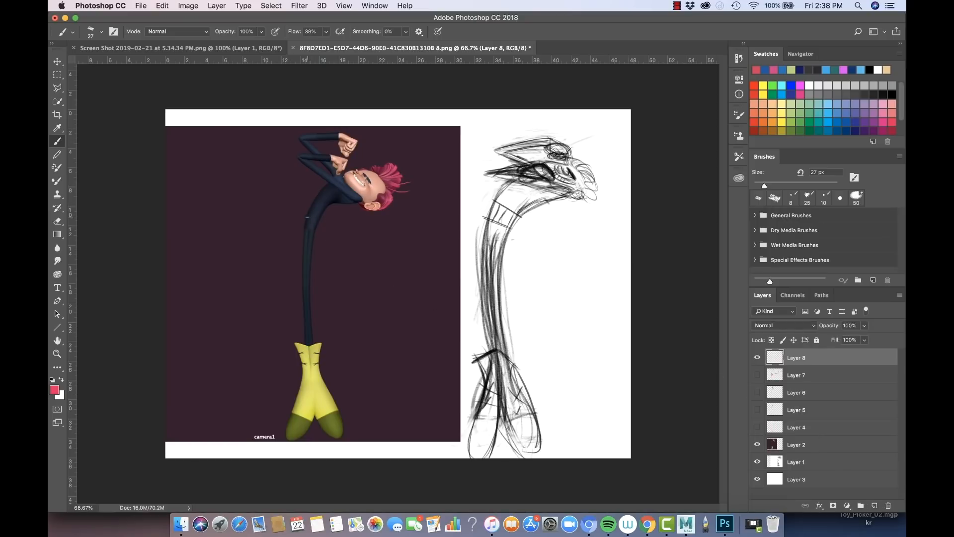
mouse_move(307, 217)
mouse_down()
mouse_move(326, 224)
mouse_move(312, 251)
mouse_move(309, 337)
mouse_up()
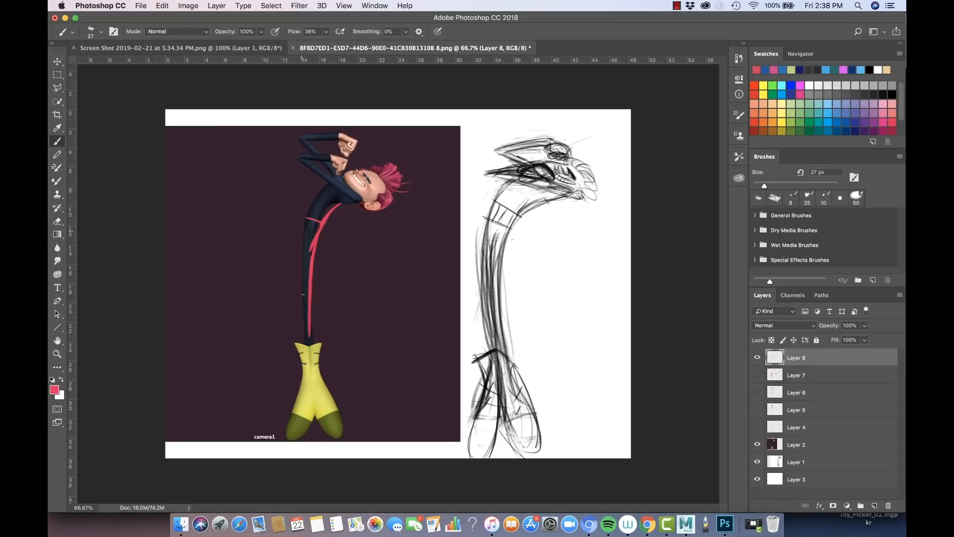
drag(306, 222, 308, 341)
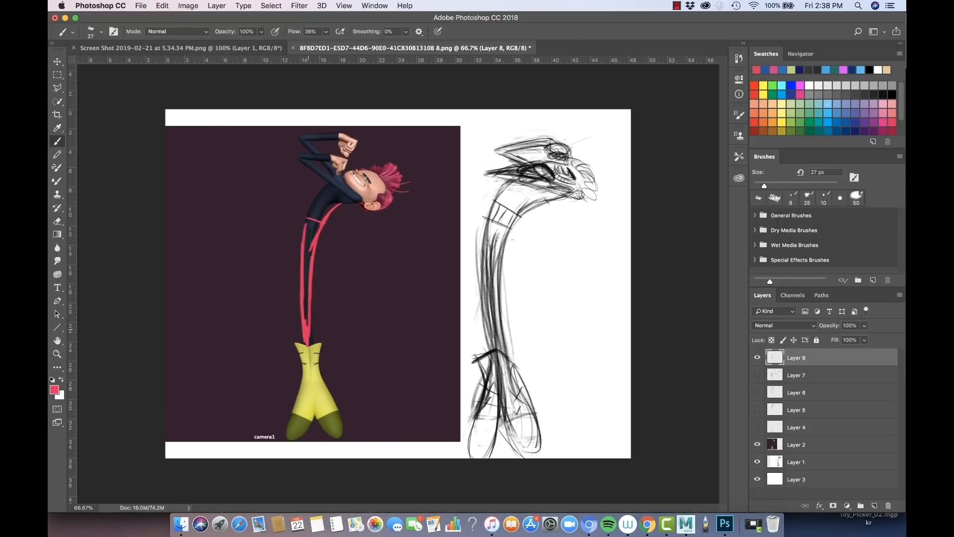
mouse_move(325, 184)
mouse_down()
mouse_move(301, 229)
mouse_move(304, 251)
mouse_up()
mouse_move(304, 330)
mouse_down()
mouse_move(298, 416)
mouse_move(308, 370)
mouse_move(313, 430)
mouse_up()
drag(308, 368, 323, 432)
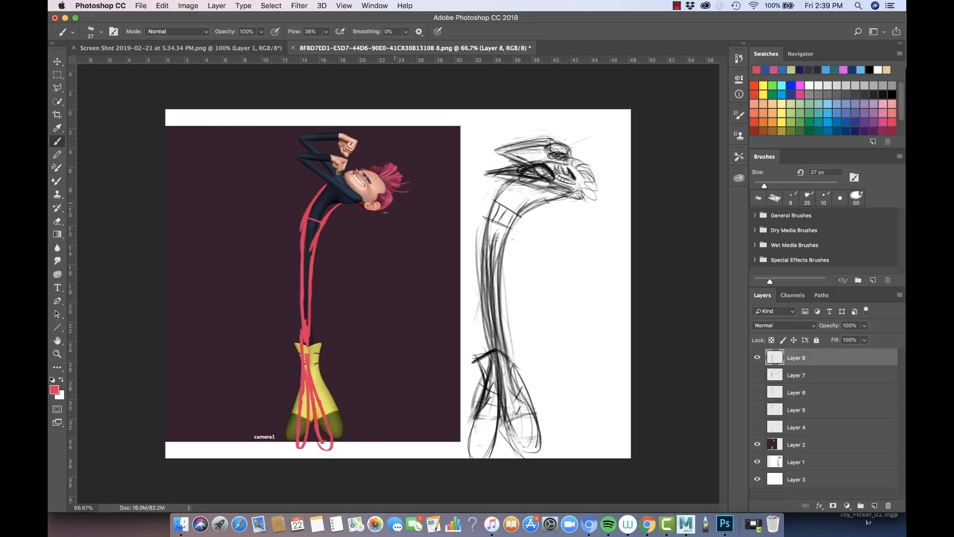
- Handwrite "1'20m" in red beside the character's torso and underline it
mouse_move(355, 232)
mouse_down()
mouse_move(355, 257)
mouse_move(383, 241)
mouse_move(383, 255)
mouse_move(391, 244)
mouse_move(417, 243)
mouse_move(418, 251)
mouse_up()
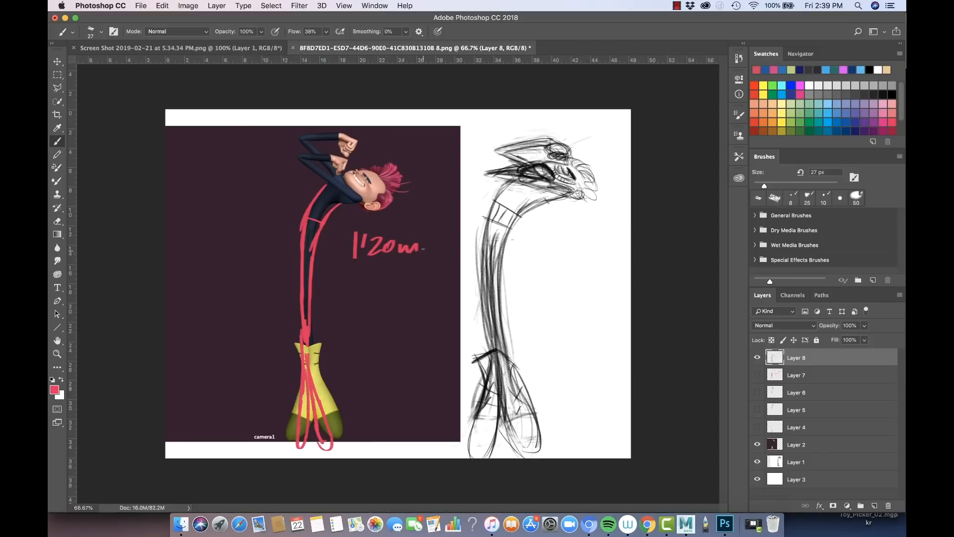
drag(355, 273, 429, 257)
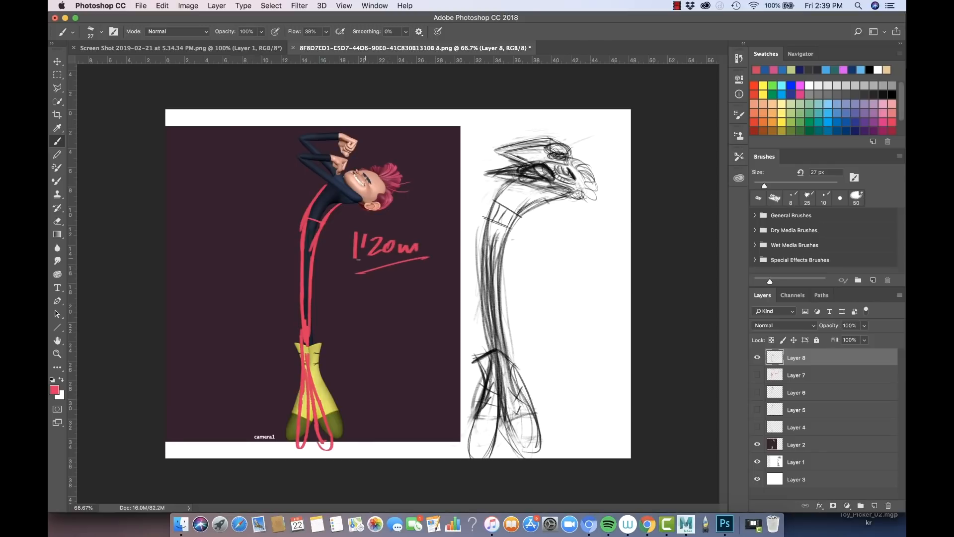